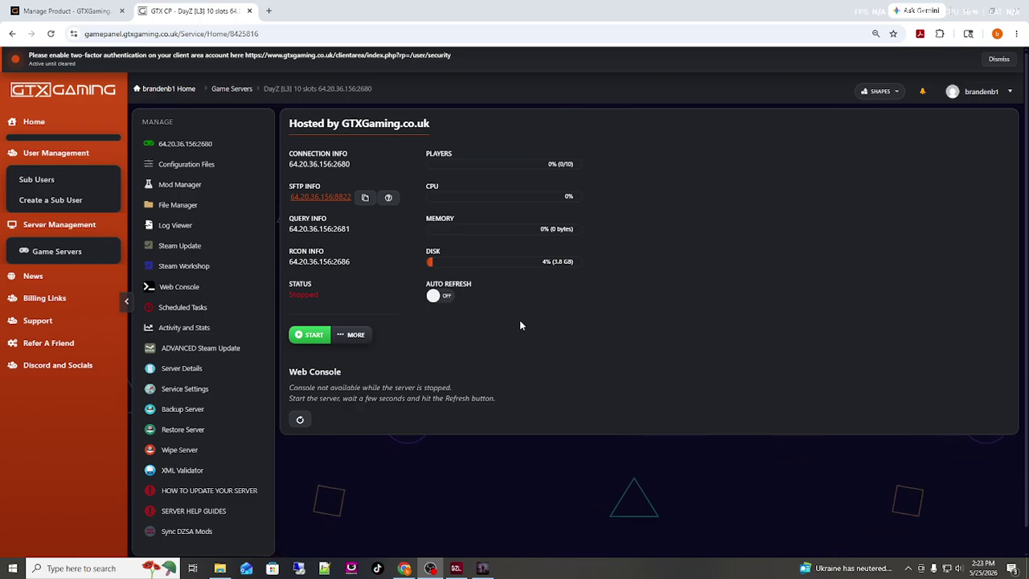
- Filter the Steam Workshop to Installed Content and look through the server's installed mods, including DayZ Horse and Survivor Animations
click(173, 266)
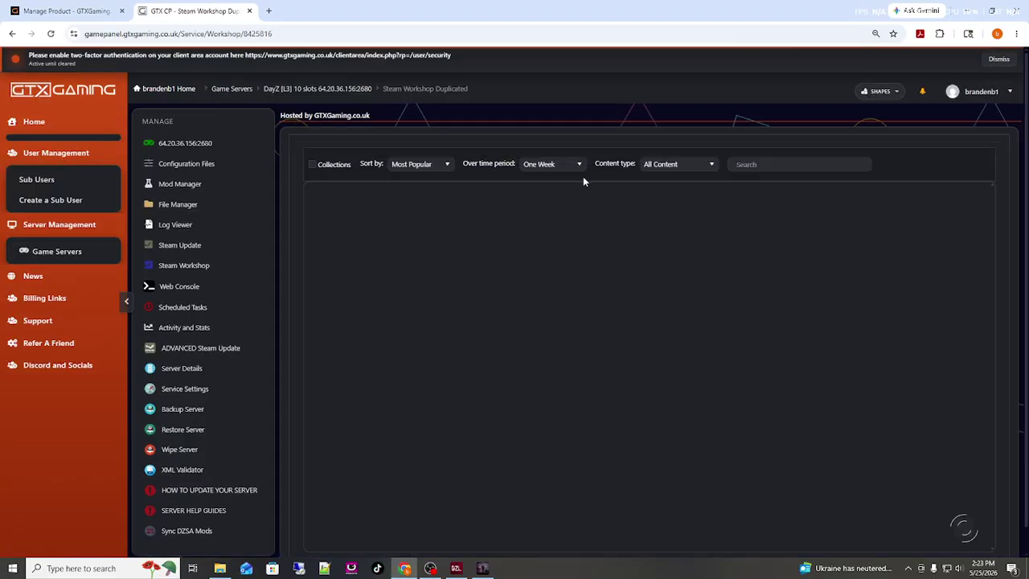
click(667, 164)
click(647, 209)
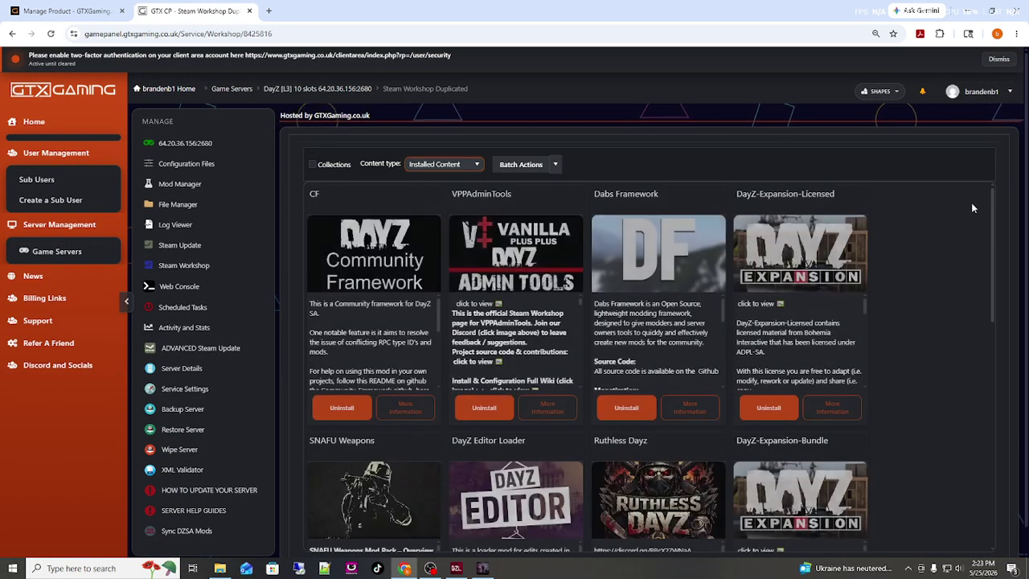
scroll(460, 508, down, 10)
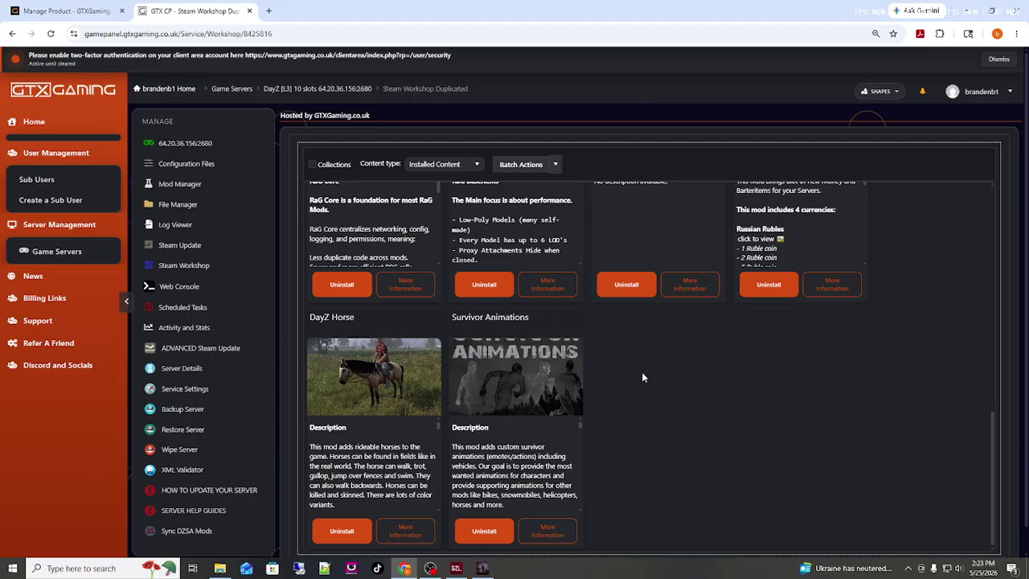
scroll(611, 366, up, 3)
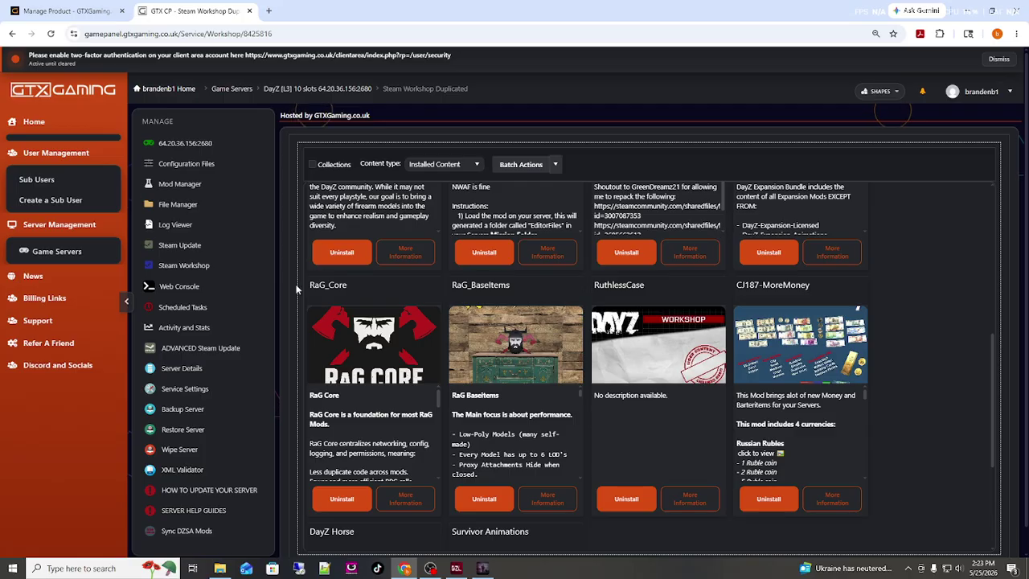
click(175, 205)
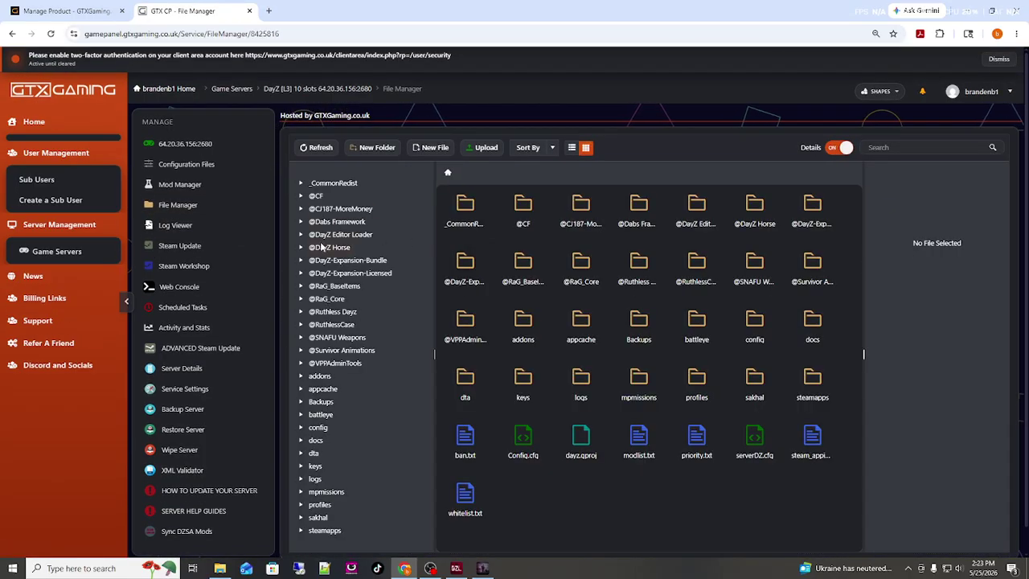
click(319, 248)
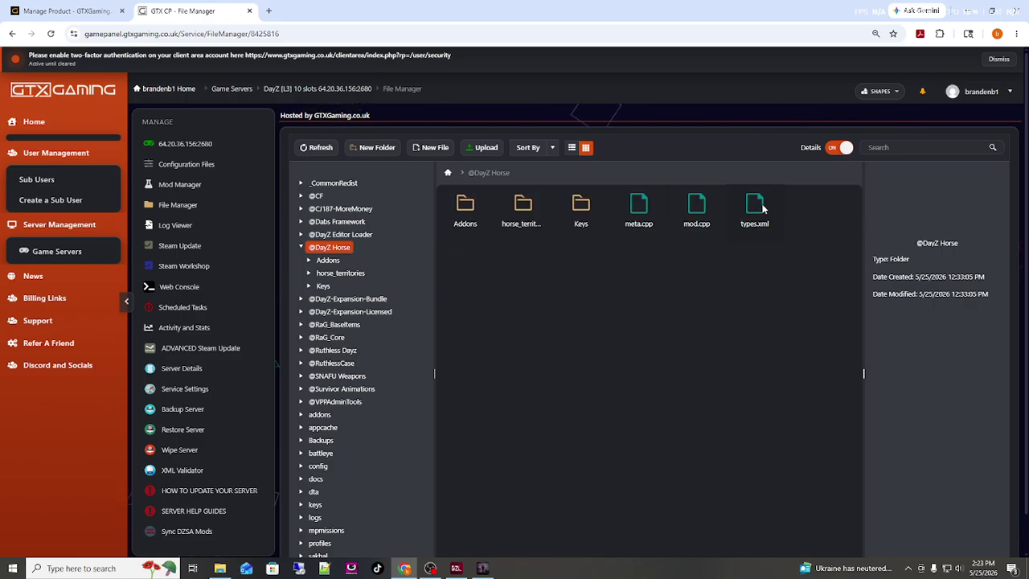
scroll(377, 290, down, 1)
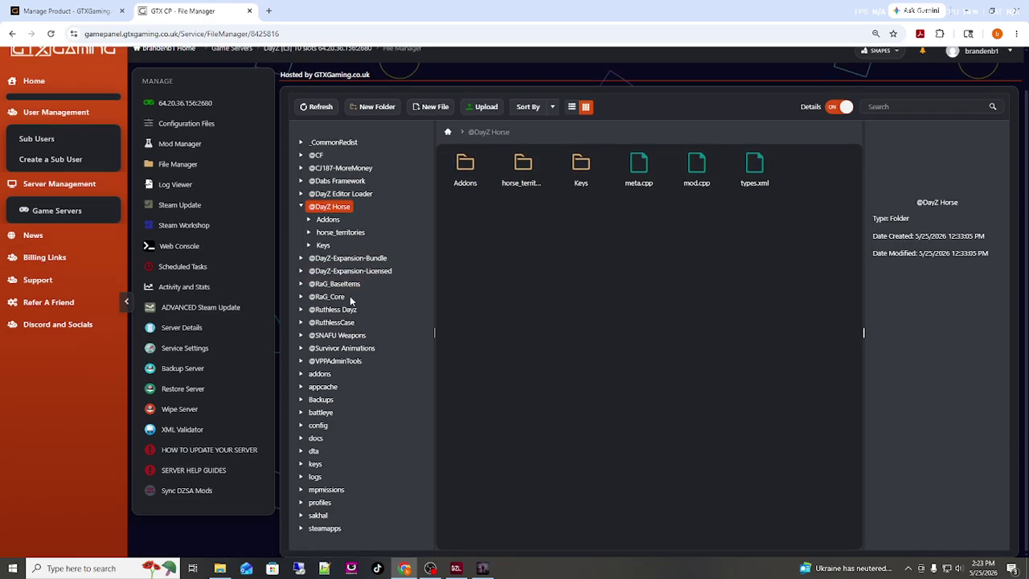
- Create a new folder named Horse_ce inside mpmissions/dayzOffline.chernarusplus
click(342, 491)
click(355, 502)
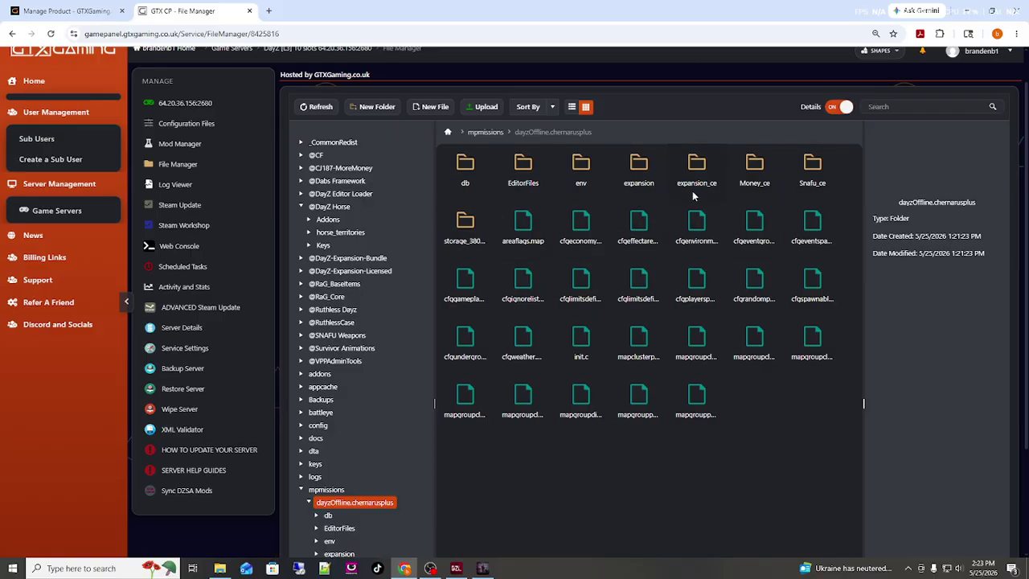
click(377, 106)
drag(496, 299, 422, 299)
text(Horse_c)
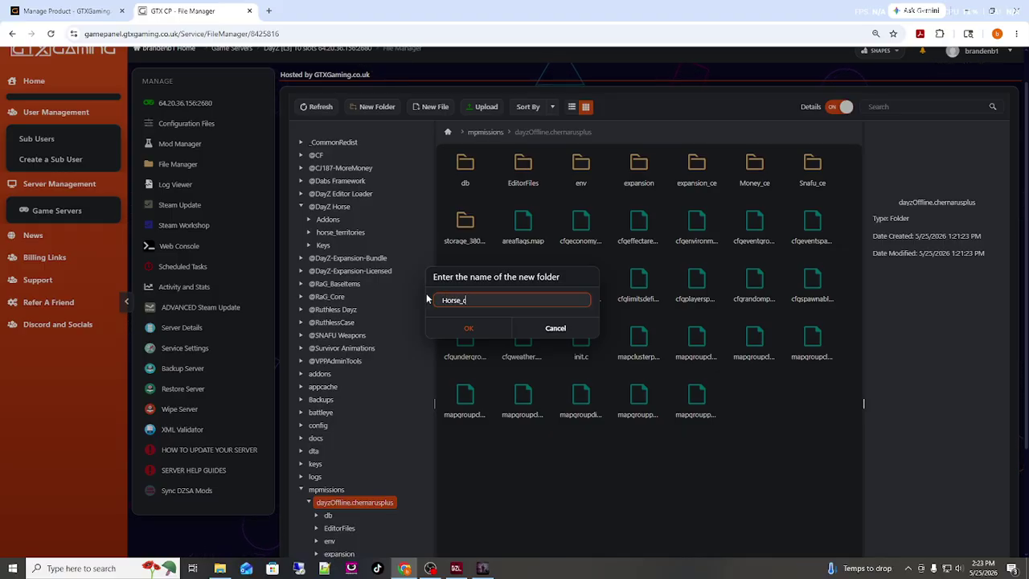
key(Return)
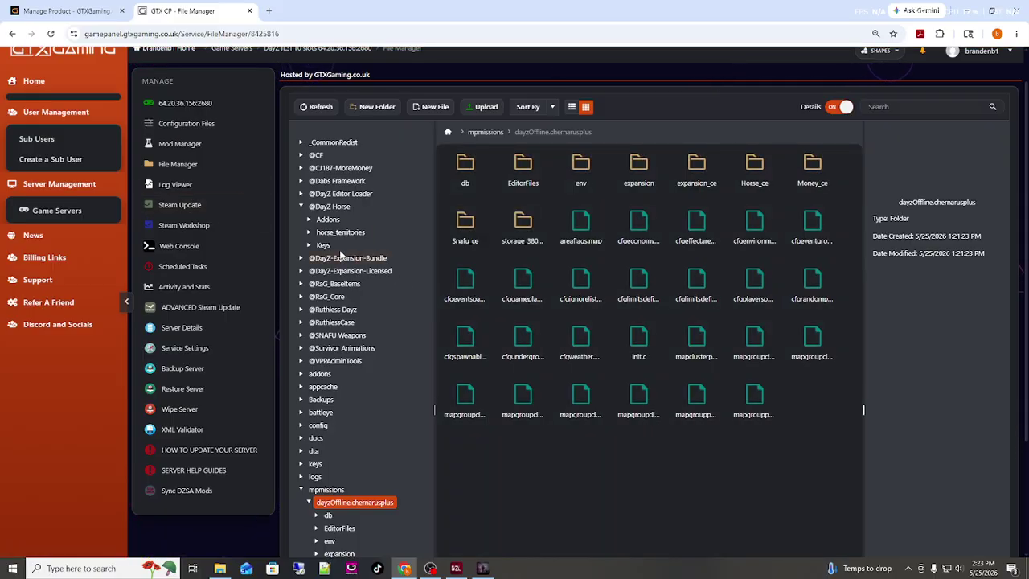
click(334, 209)
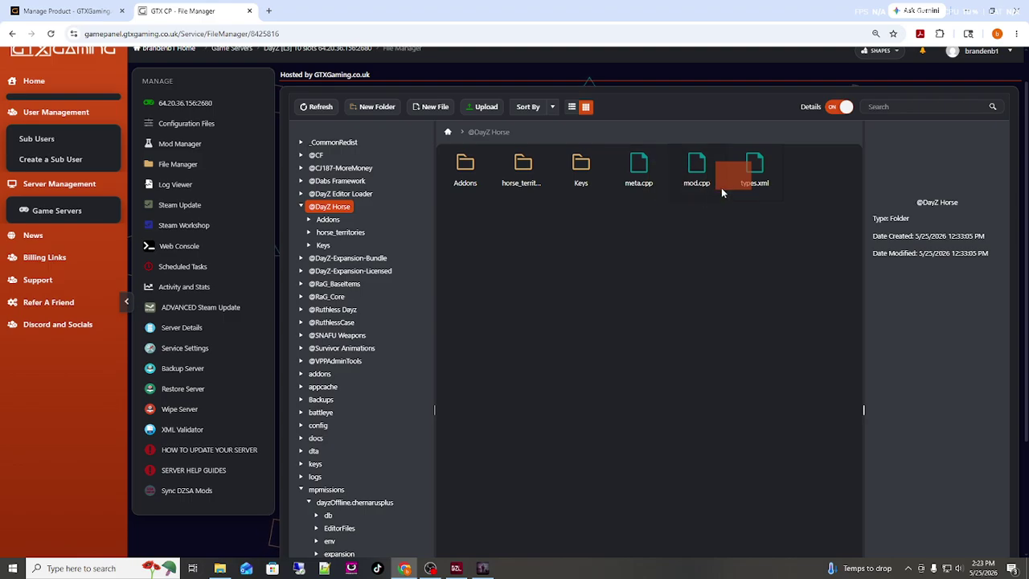
click(759, 172)
click(760, 176)
click(757, 177)
click(756, 174)
click(754, 167)
click(757, 170)
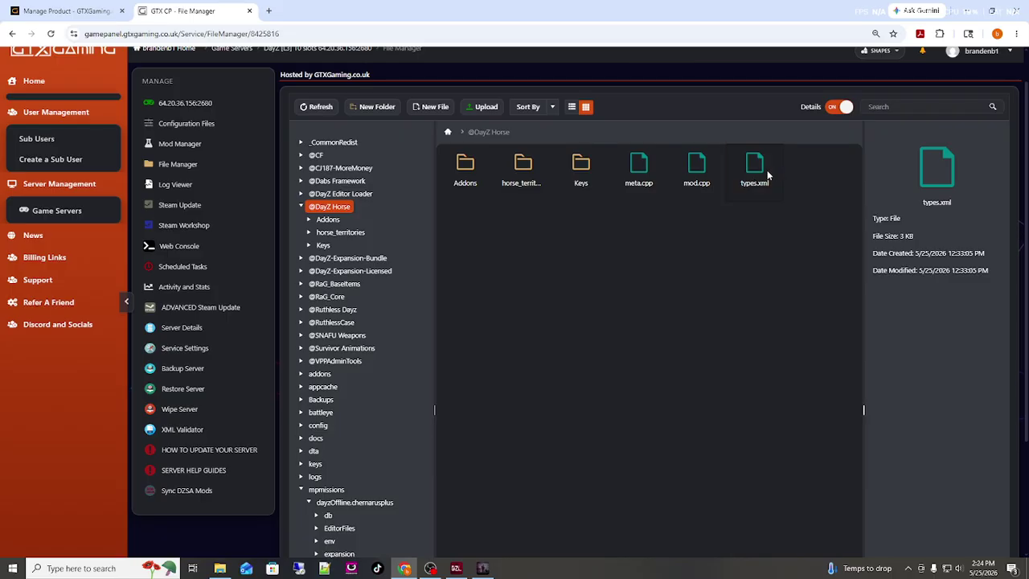
drag(754, 164, 342, 425)
scroll(366, 330, down, 2)
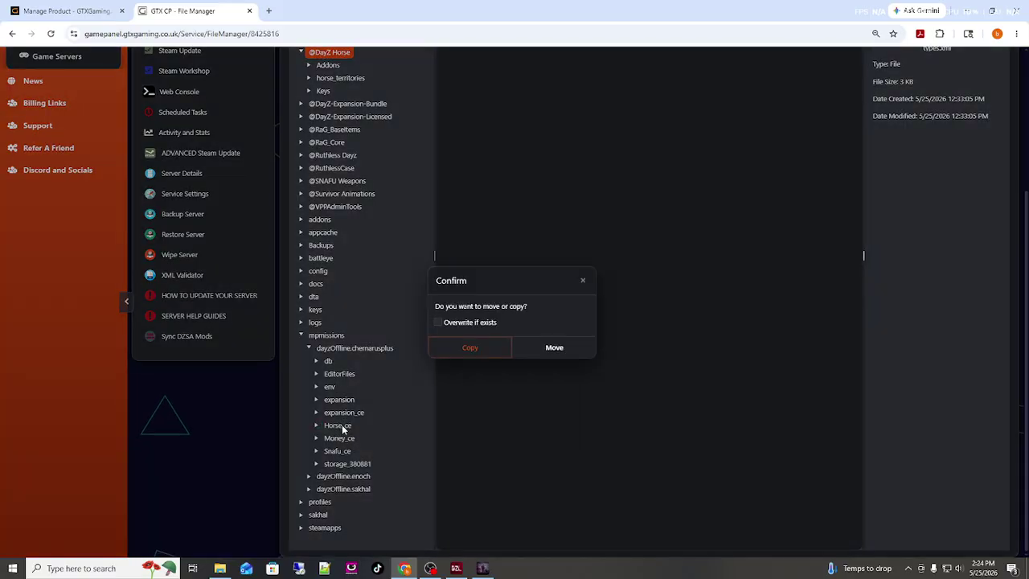
click(469, 347)
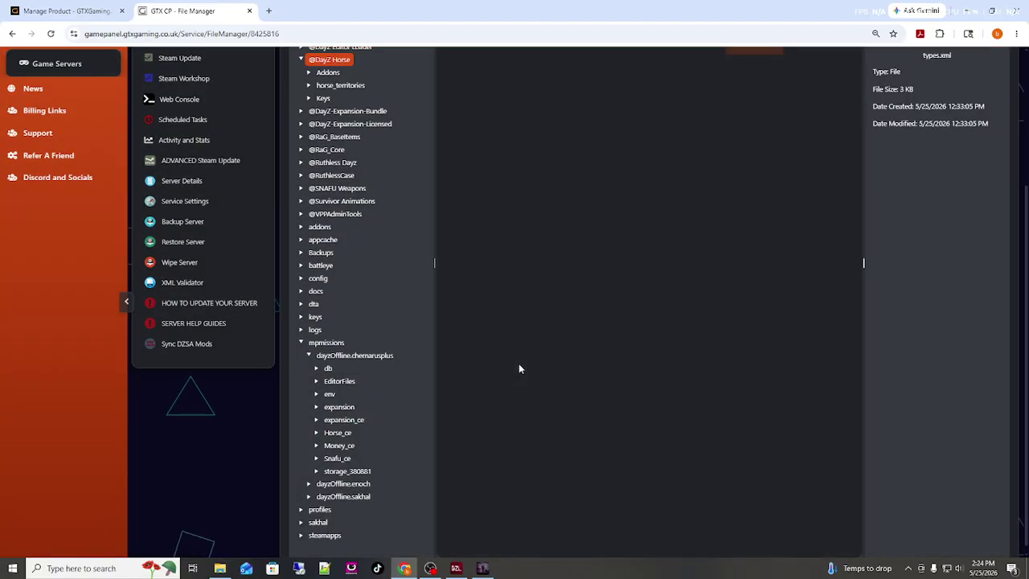
- Rename the types.xml file in the Horse_ce folder to horse_types.xml
click(339, 433)
scroll(583, 346, up, 3)
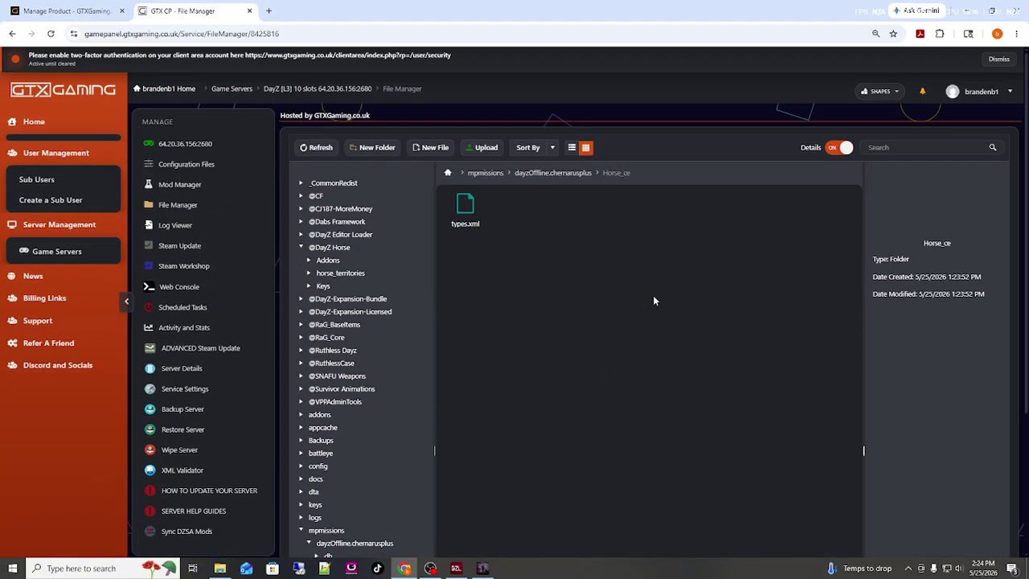
right_click(469, 212)
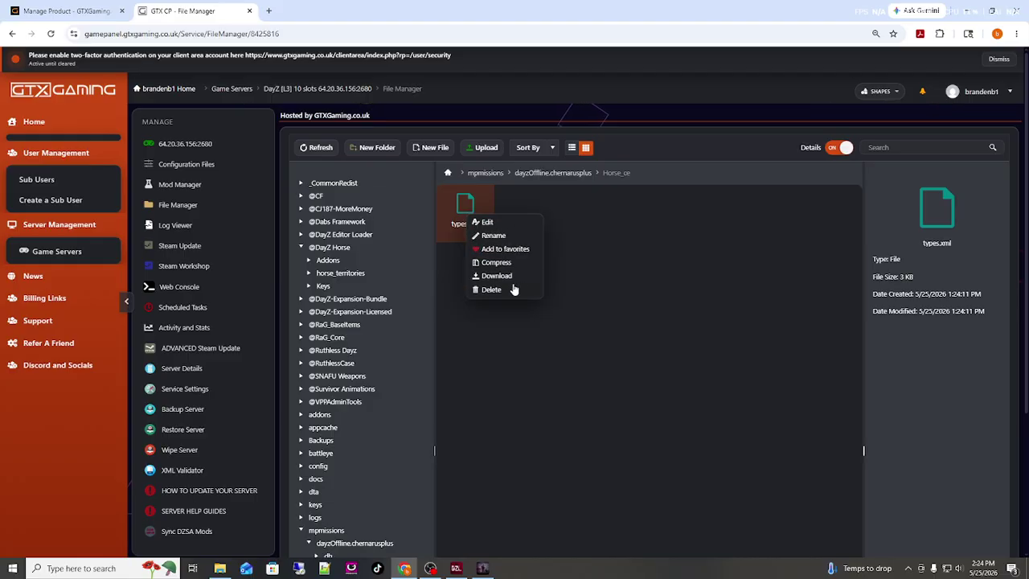
click(493, 236)
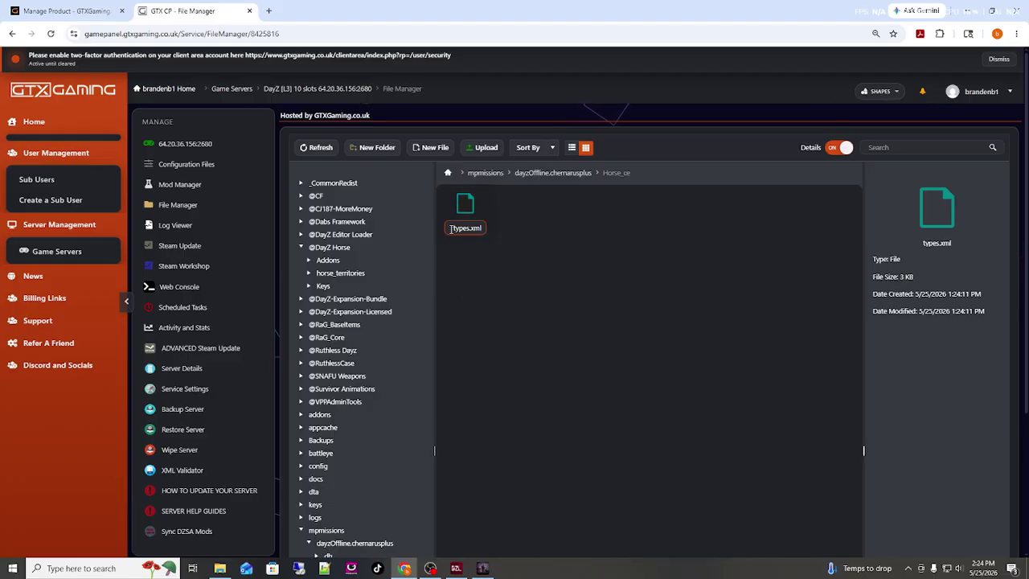
text(horse_)
key(Return)
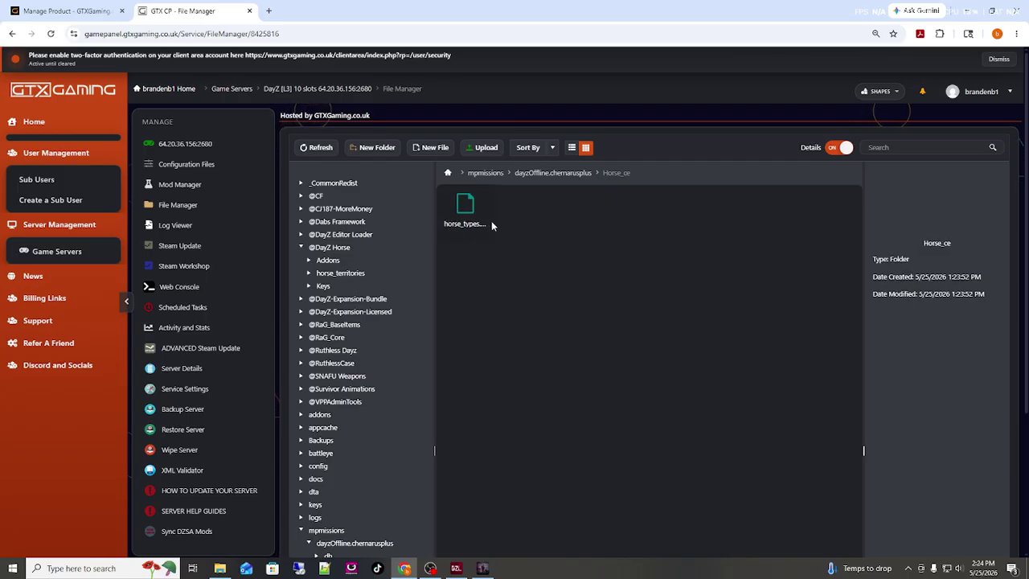
click(482, 217)
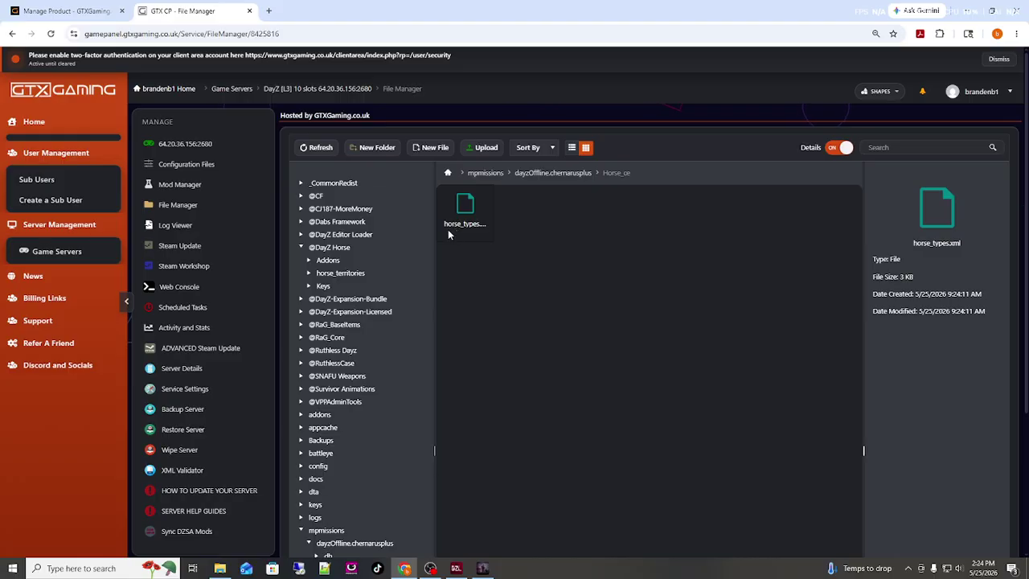
- In dayzOffline.chernarusplus/cfgeconomycore.xml, duplicate the Money_ce block before the closing economycore tag and set the copy's folder to Horse_ce
click(553, 172)
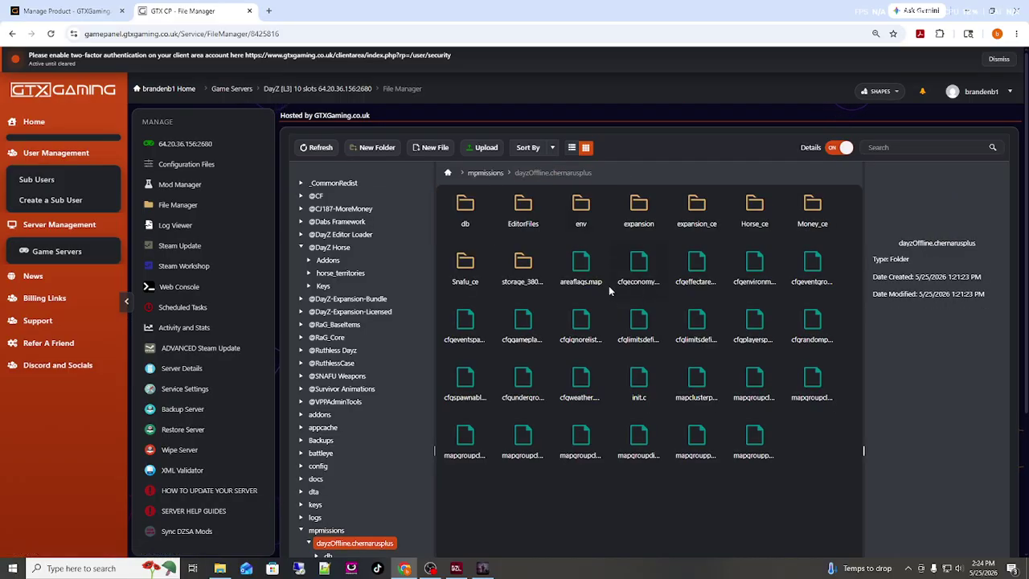
double_click(633, 269)
scroll(422, 287, down, 2)
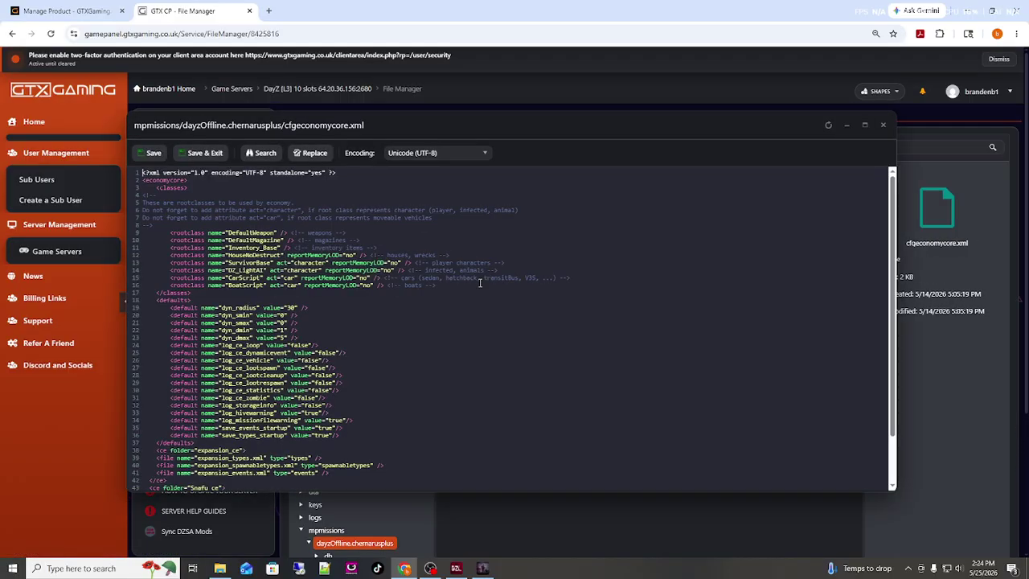
scroll(421, 286, down, 2)
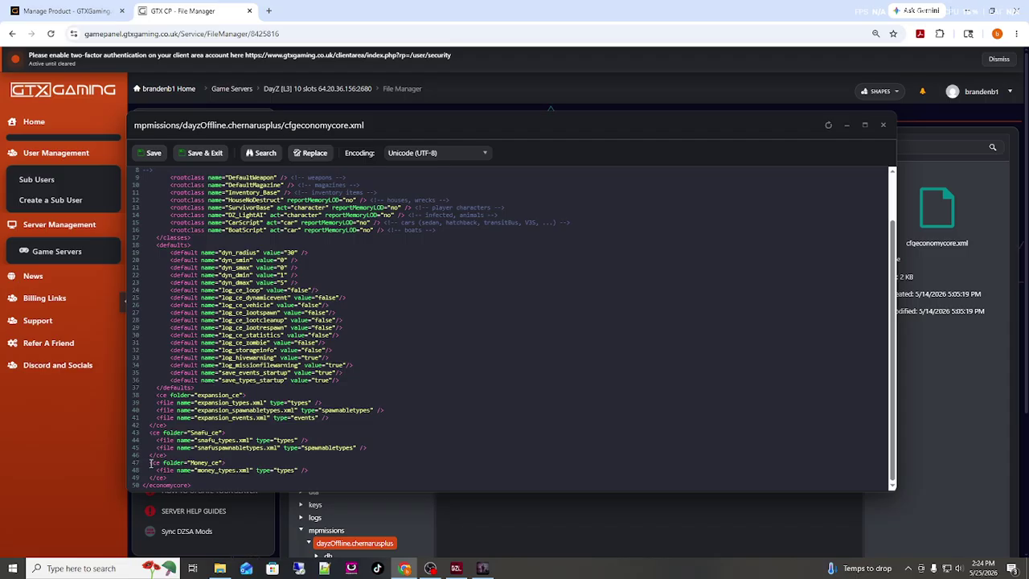
mouse_move(149, 463)
mouse_down()
mouse_move(305, 470)
mouse_move(161, 477)
mouse_up()
right_click(173, 471)
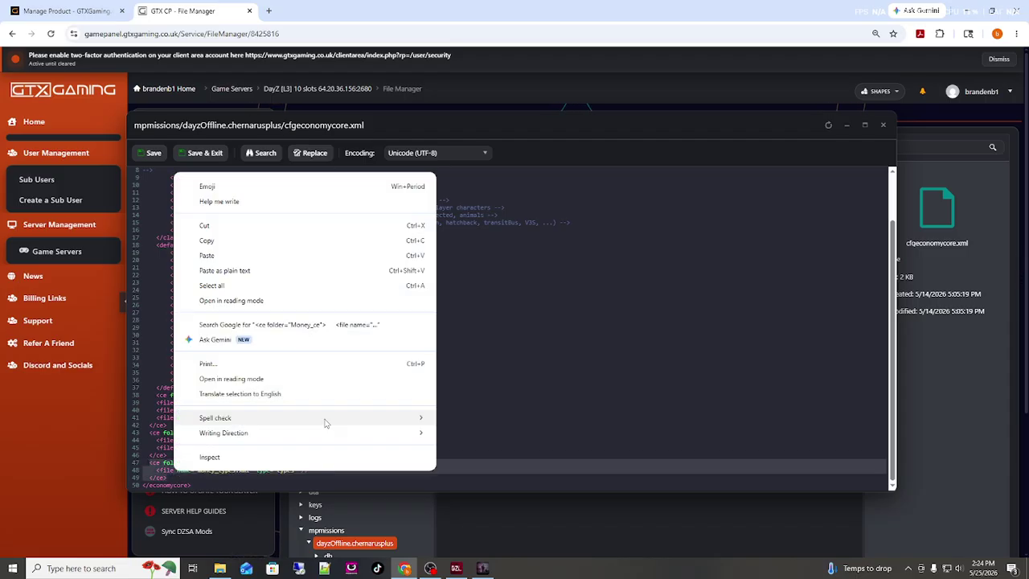
click(233, 240)
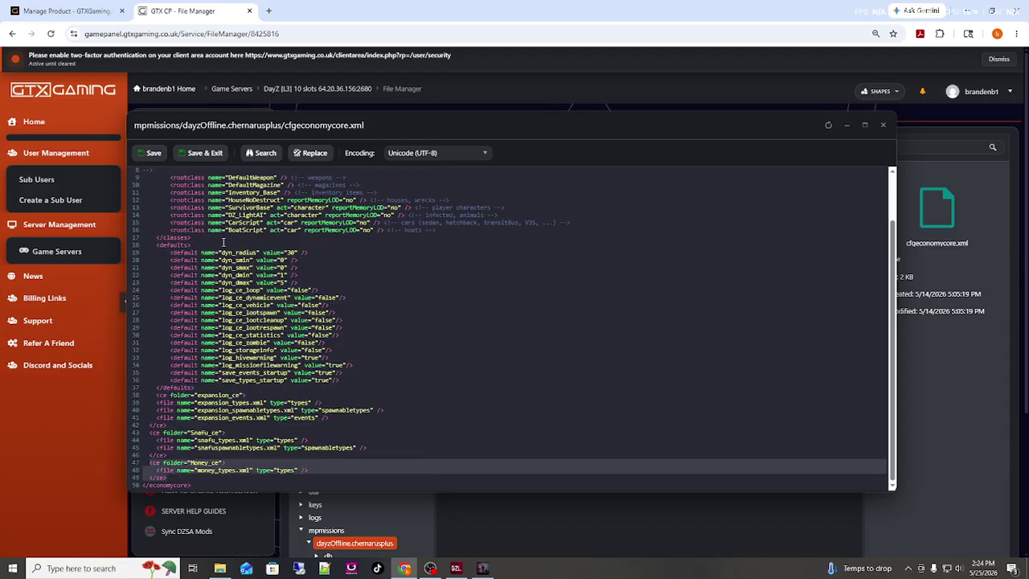
click(176, 476)
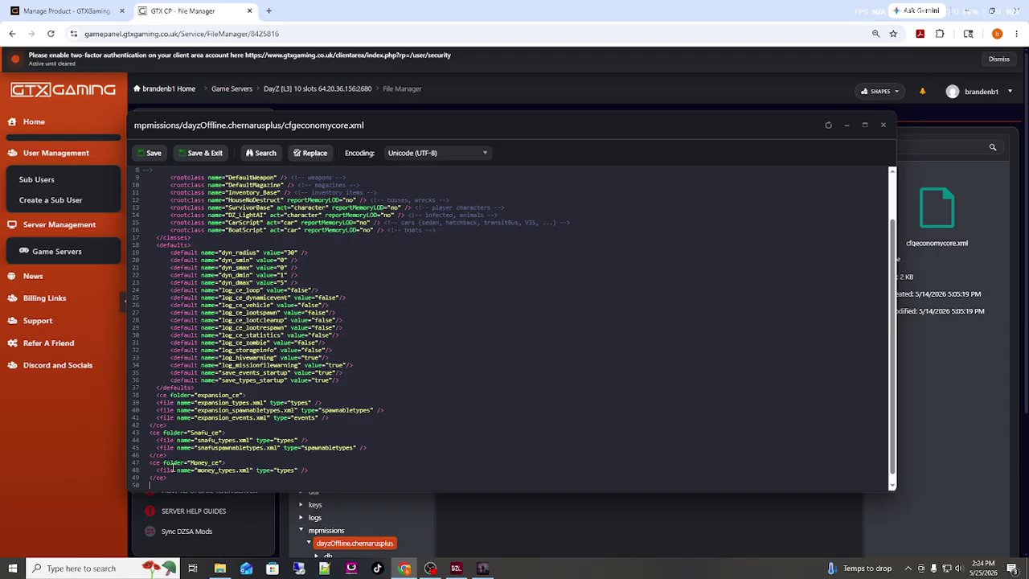
key(ctrl+v)
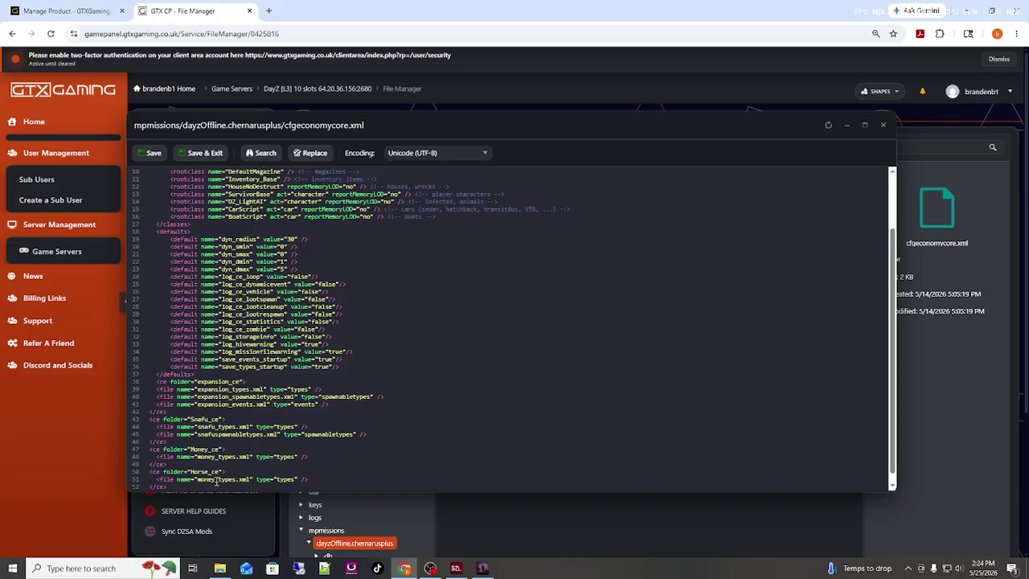
- Set the file name in the Horse_ce block to horse_types.xml, then save and close cfgeconomycore.xml
click(198, 479)
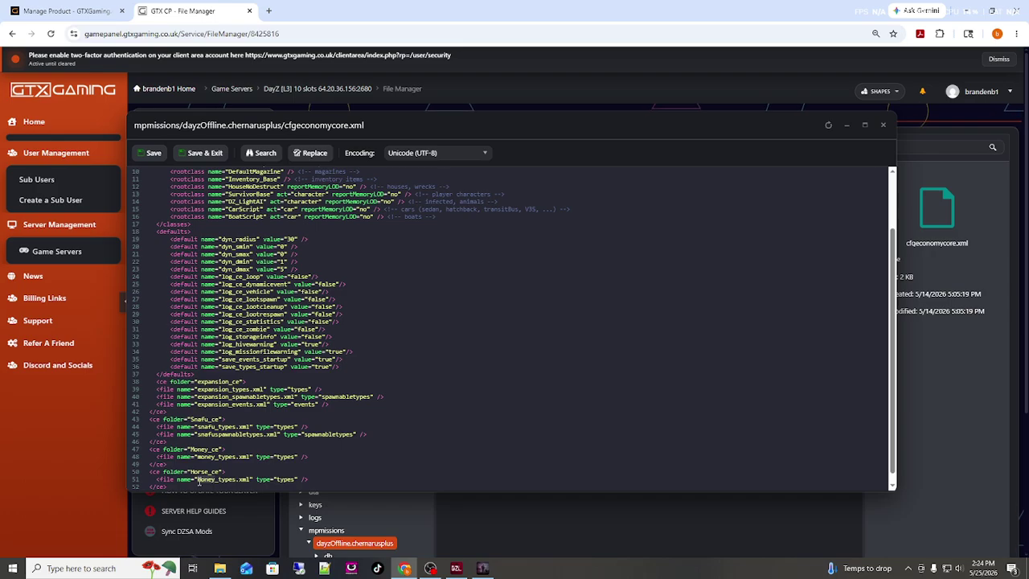
key(Delete)
key(Delete)
key(Delete)
key(Delete)
key(Delete)
text(Horse)
scroll(450, 416, down, 1)
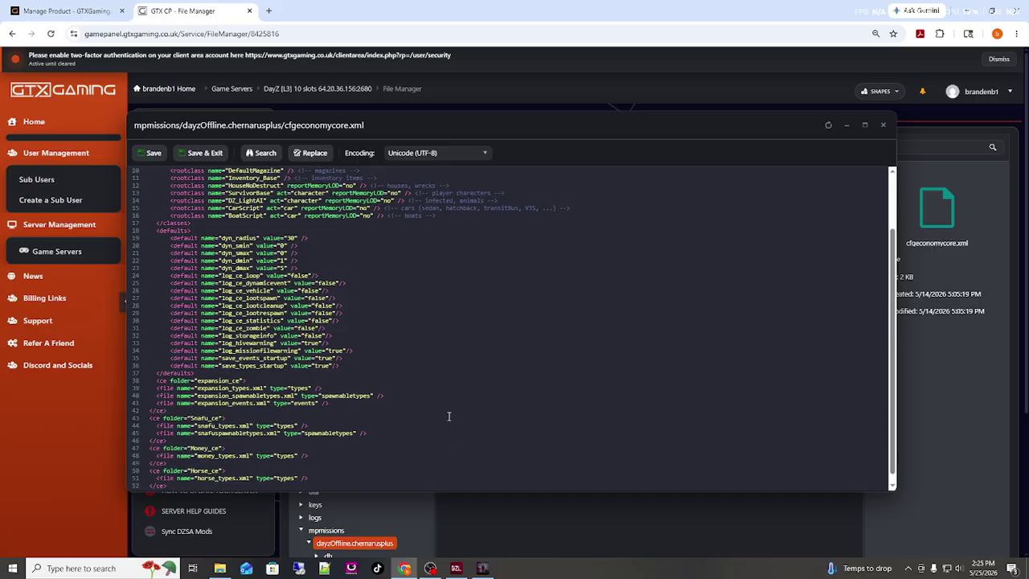
click(193, 153)
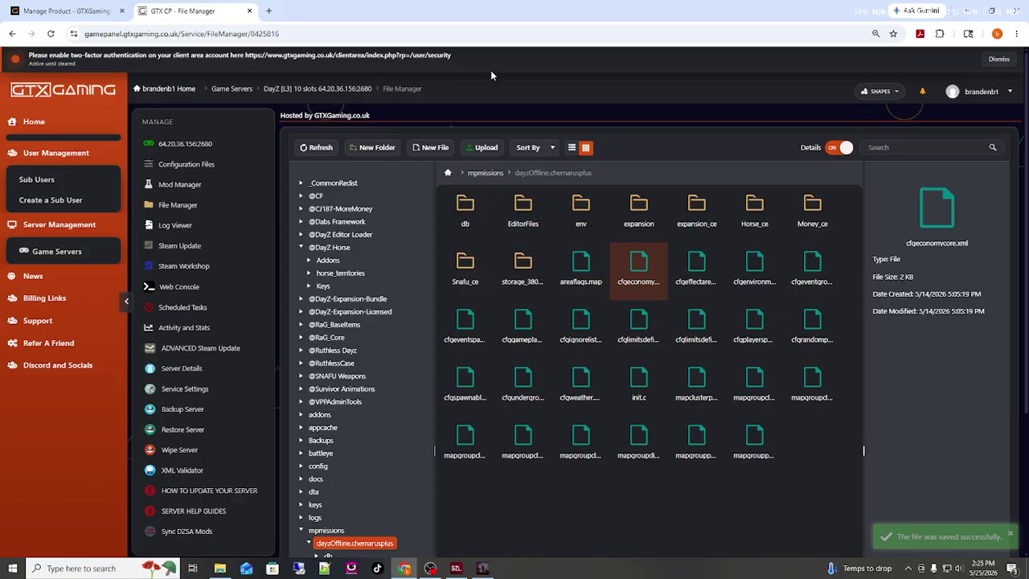
- Open horse_types.xml from the Horse_ce folder, review its item type entries, and close it without changes
click(623, 277)
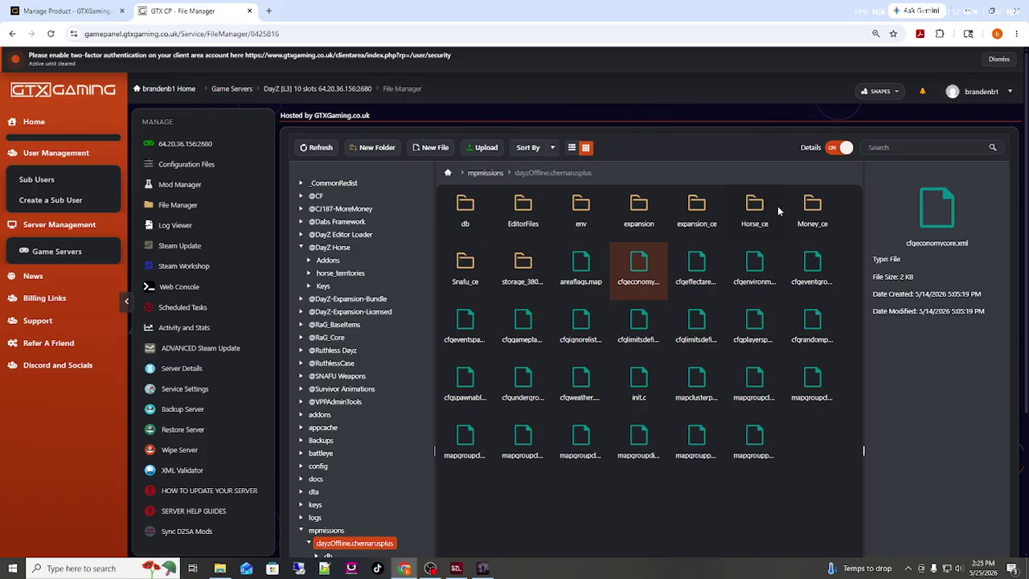
double_click(748, 209)
double_click(463, 207)
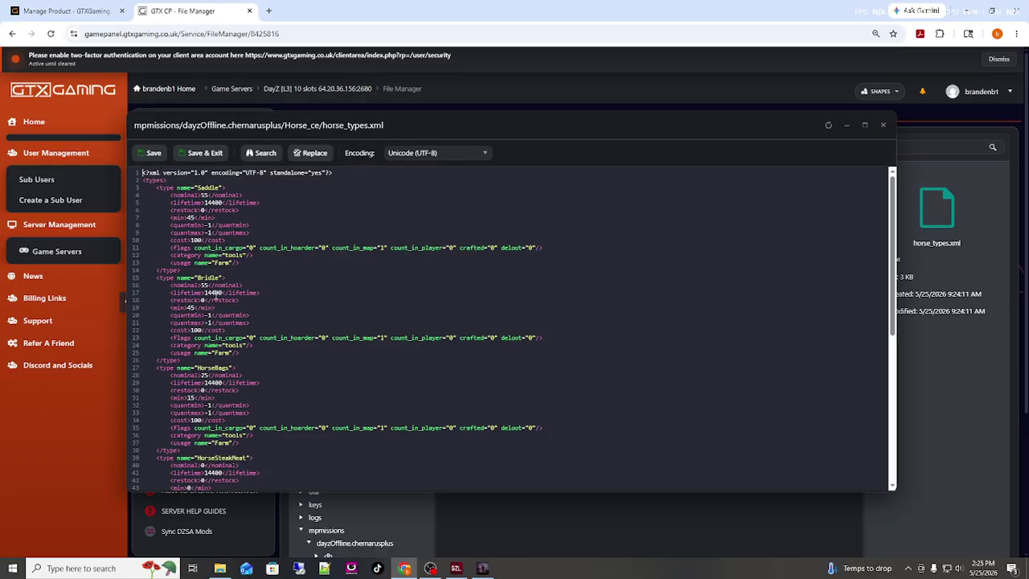
scroll(237, 294, down, 5)
scroll(306, 338, up, 5)
click(884, 126)
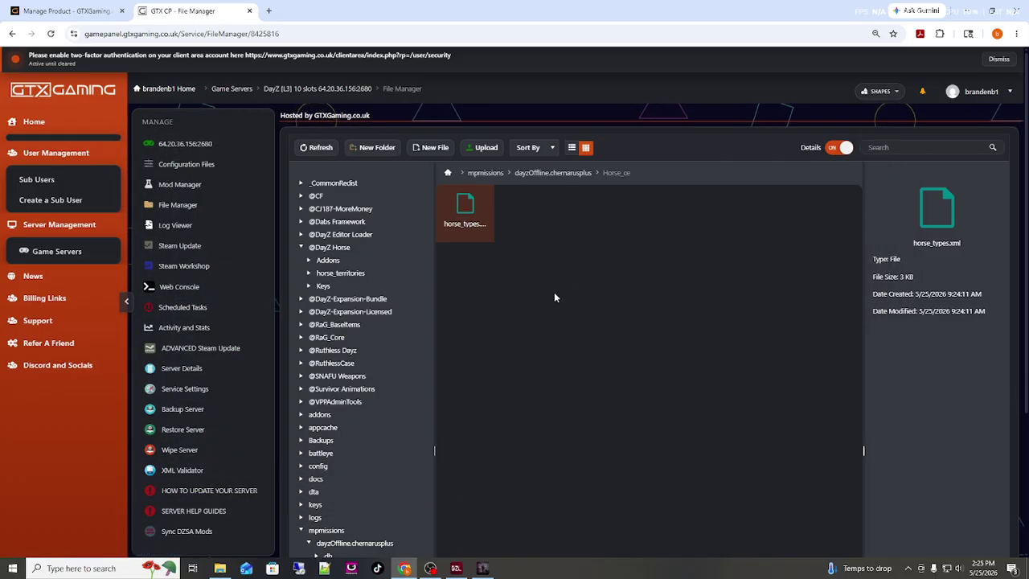
click(553, 175)
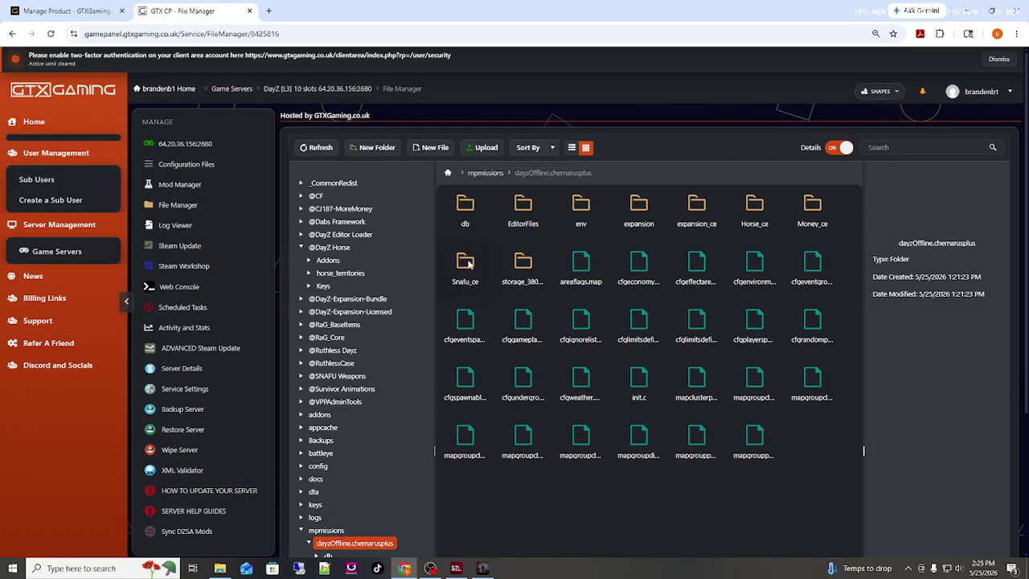
click(330, 247)
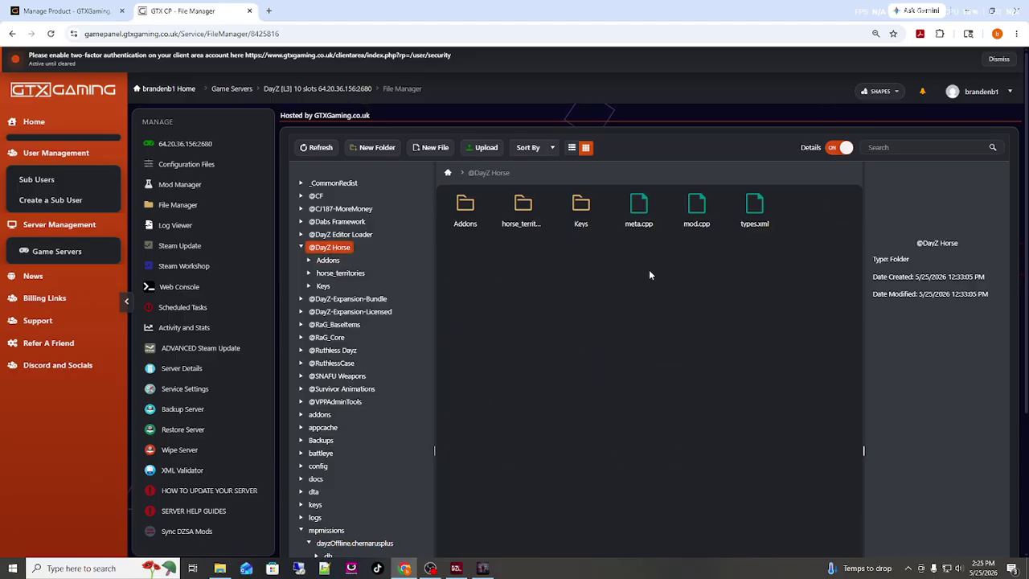
double_click(522, 207)
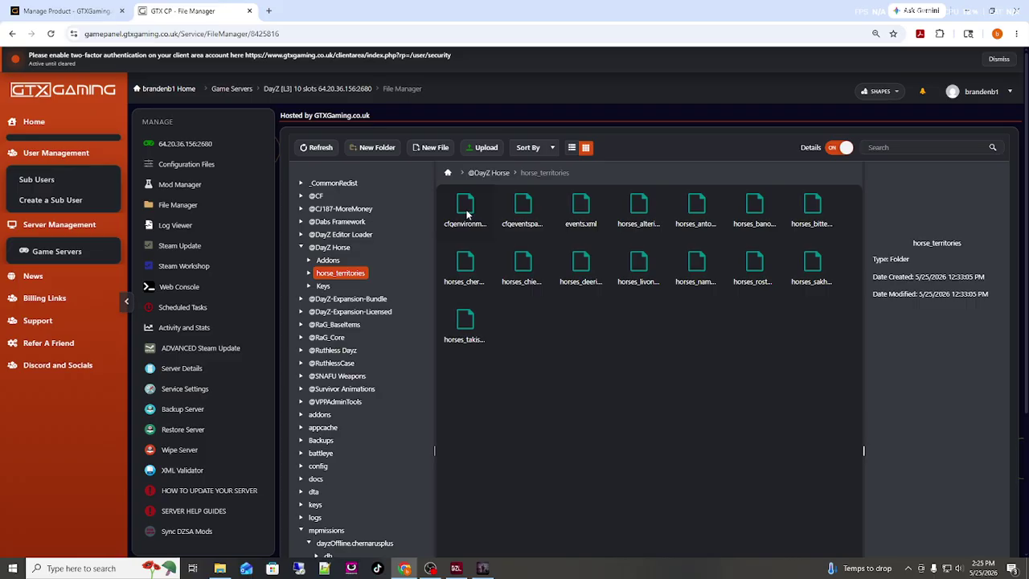
click(468, 213)
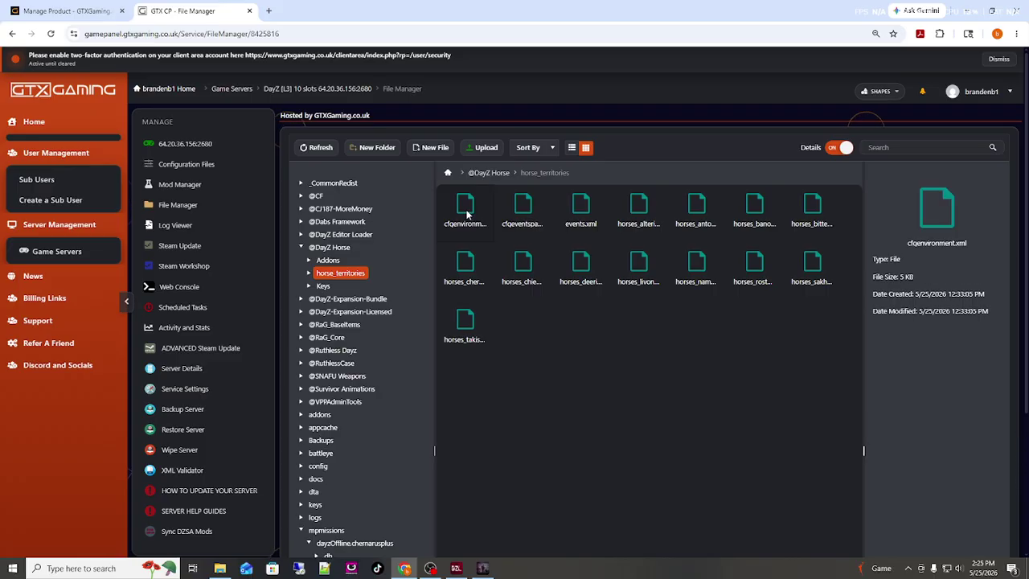
double_click(467, 213)
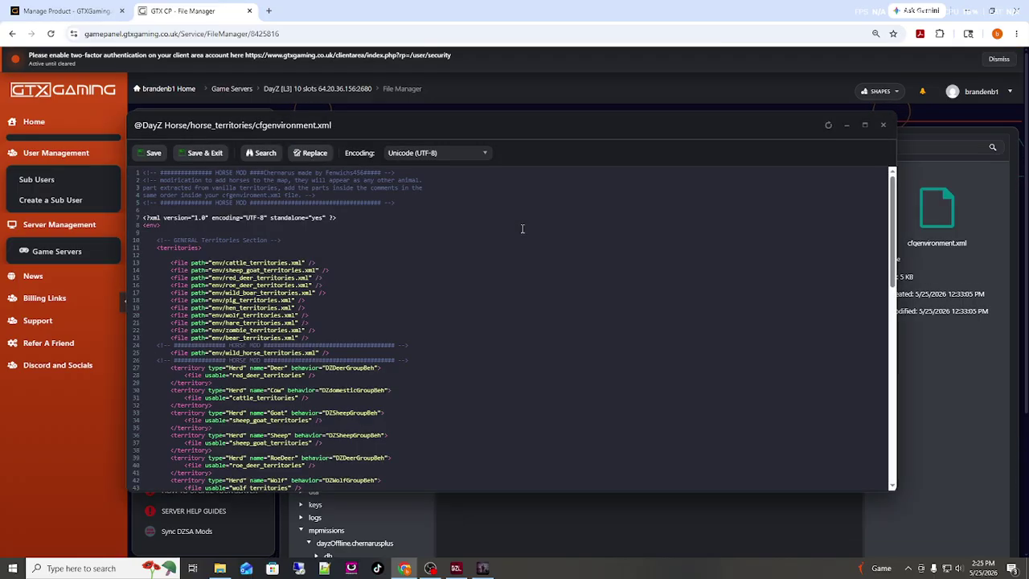
scroll(522, 230, down, 4)
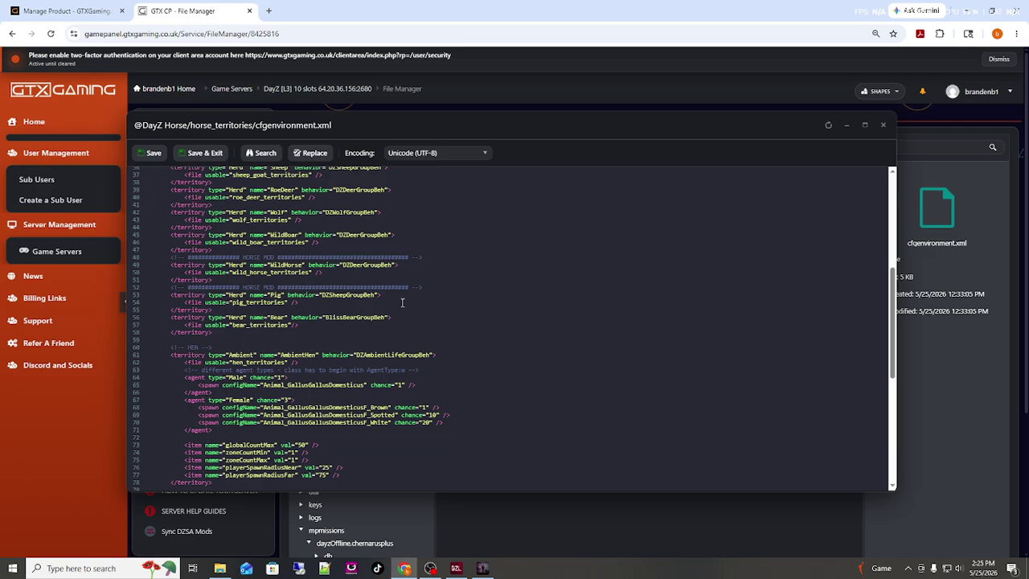
scroll(487, 388, up, 3)
right_click(482, 287)
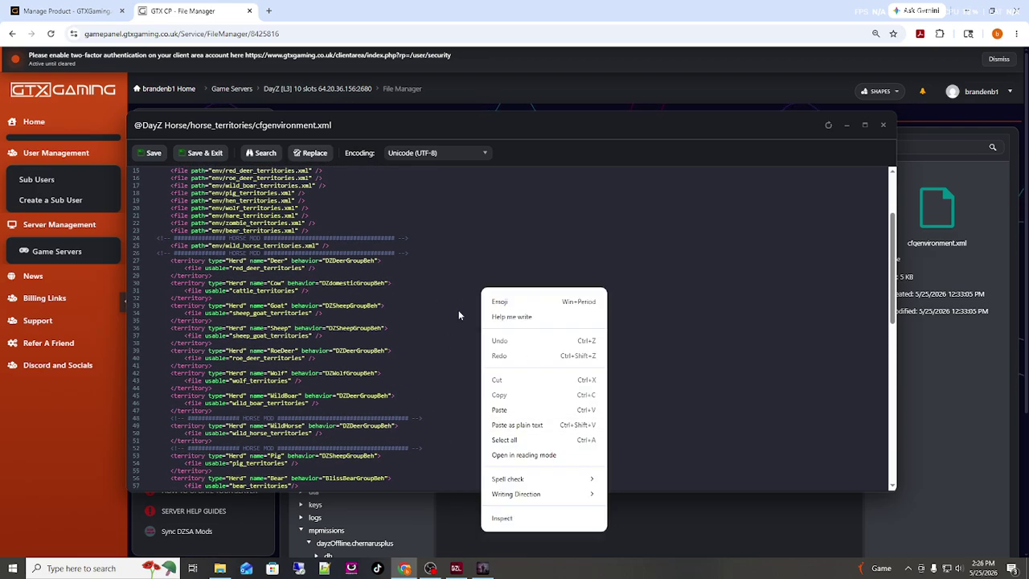
click(504, 440)
right_click(488, 349)
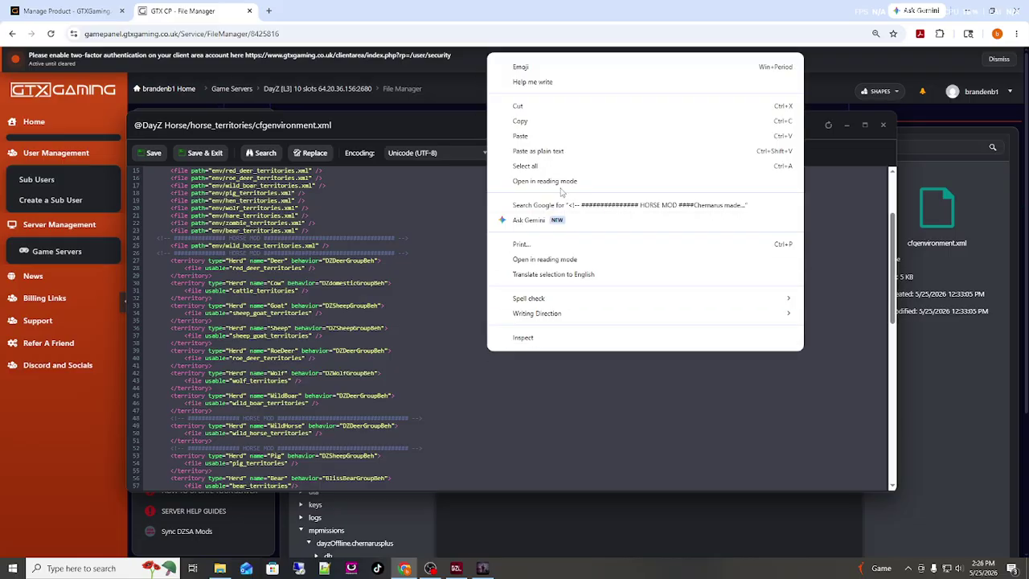
click(520, 120)
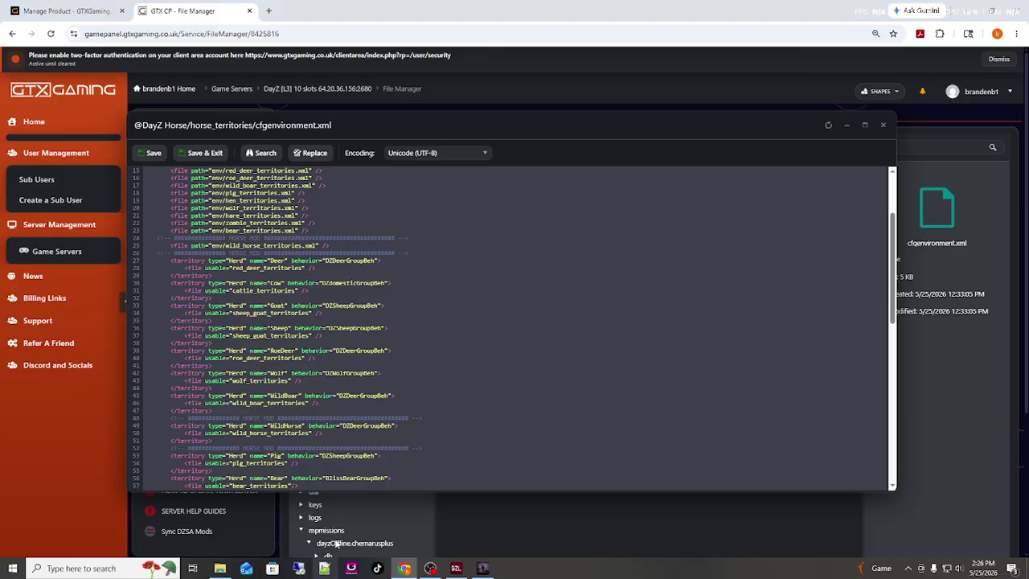
- Switch to Notepad++, discard the old unsaved "new 3" document, and paste the copied XML into a new blank document
click(324, 568)
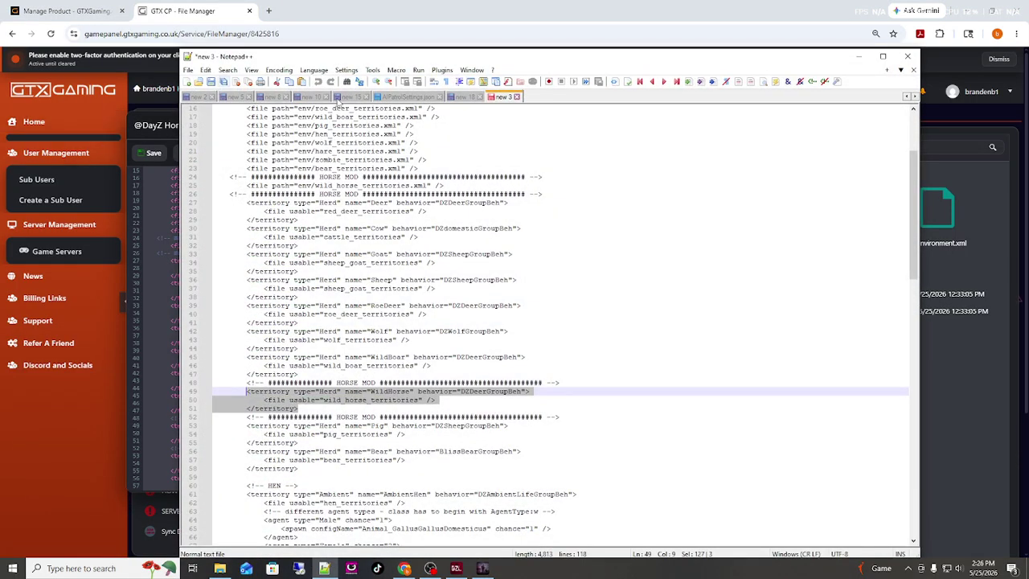
click(517, 96)
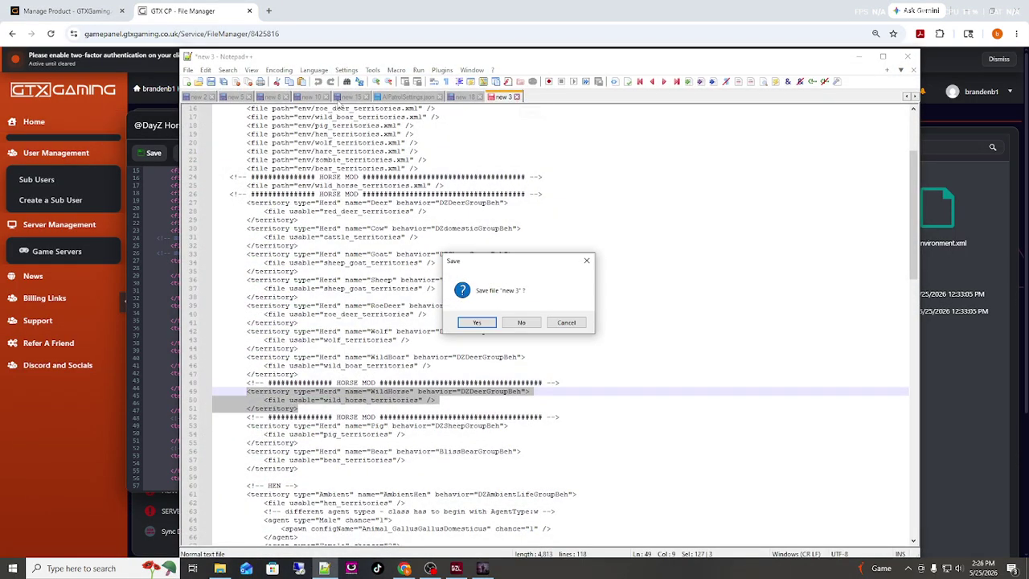
click(523, 323)
click(199, 81)
right_click(367, 218)
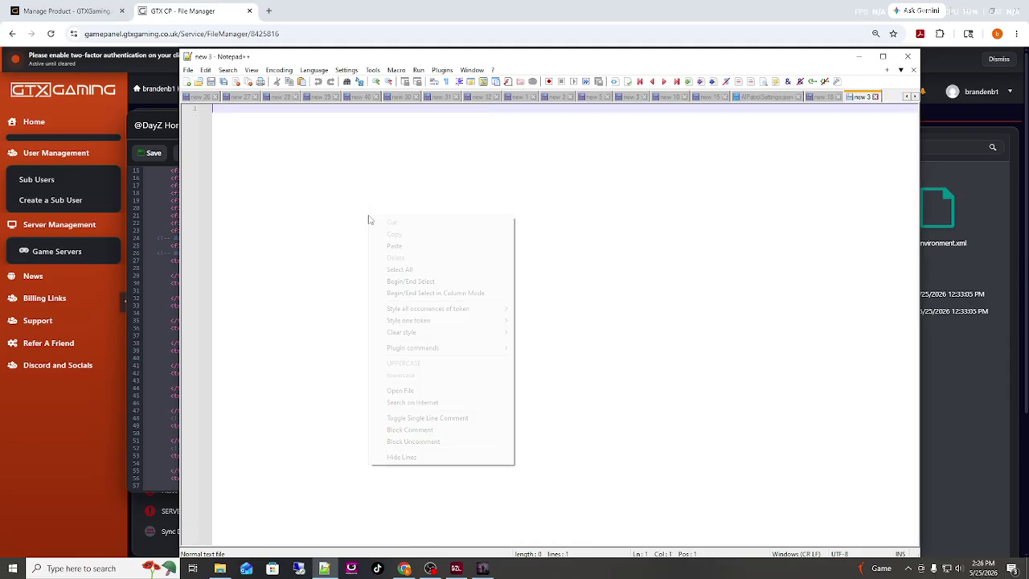
click(392, 252)
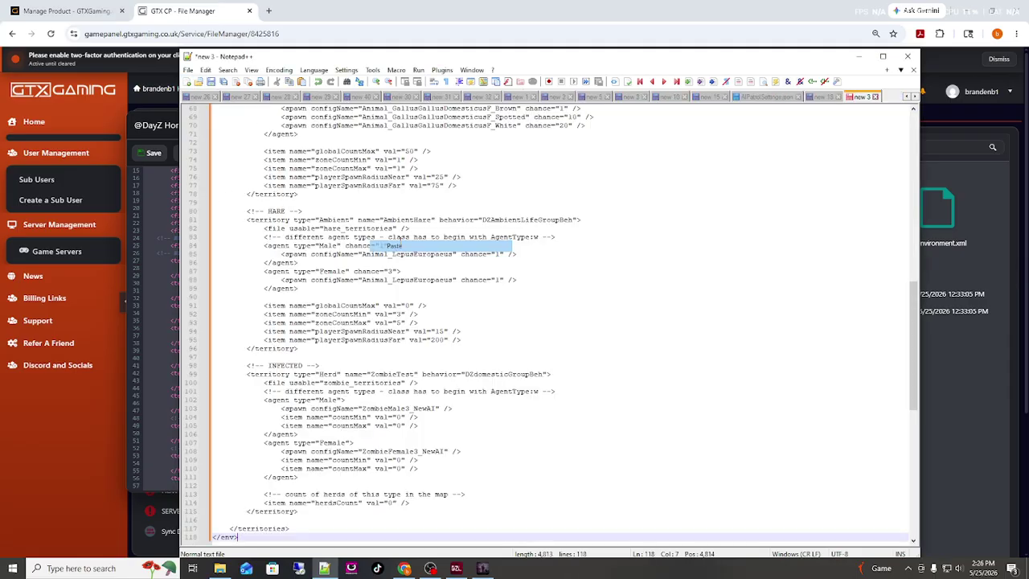
click(858, 58)
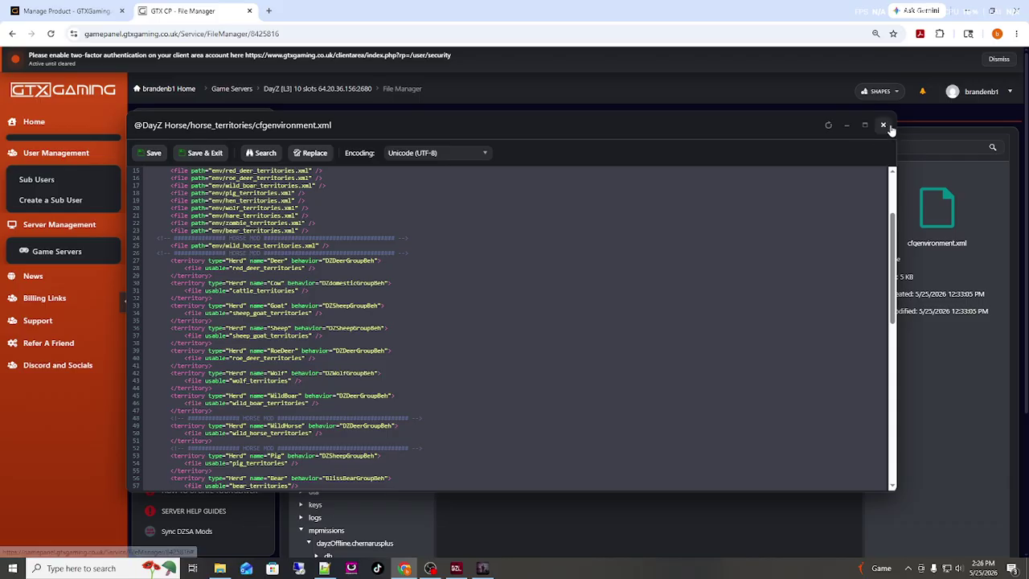
- Close the mod's cfgenvironment.xml in the file manager and open the cfgenvironment.xml in mpmissions/dayzOffline.chernarusplus
click(883, 124)
click(487, 203)
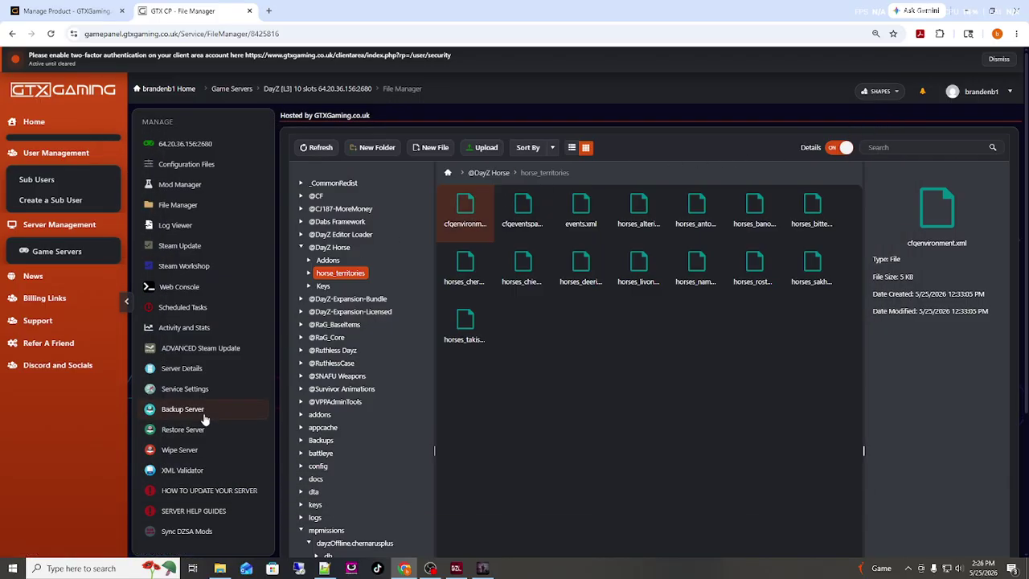
scroll(339, 471, down, 1)
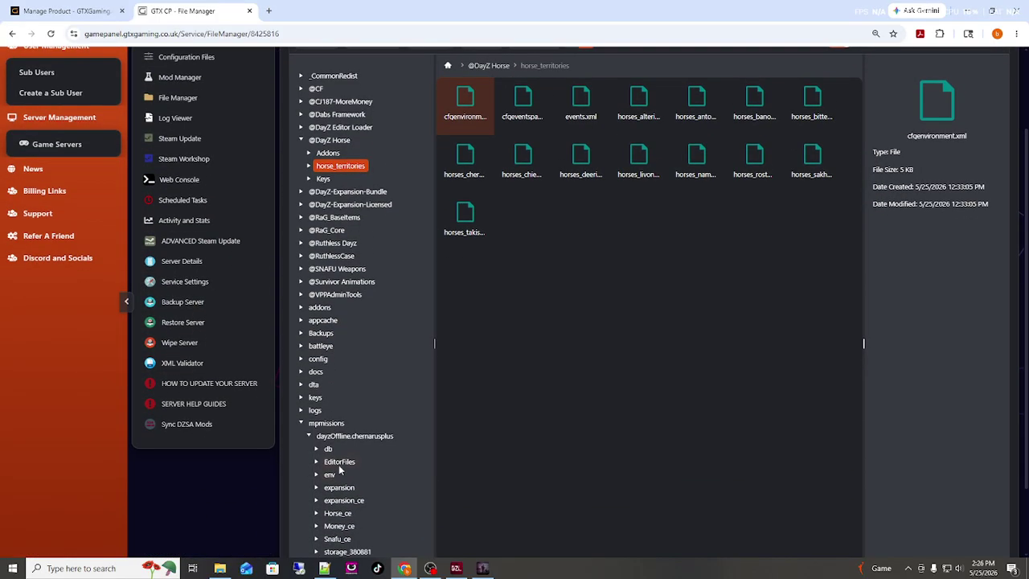
click(331, 423)
click(366, 465)
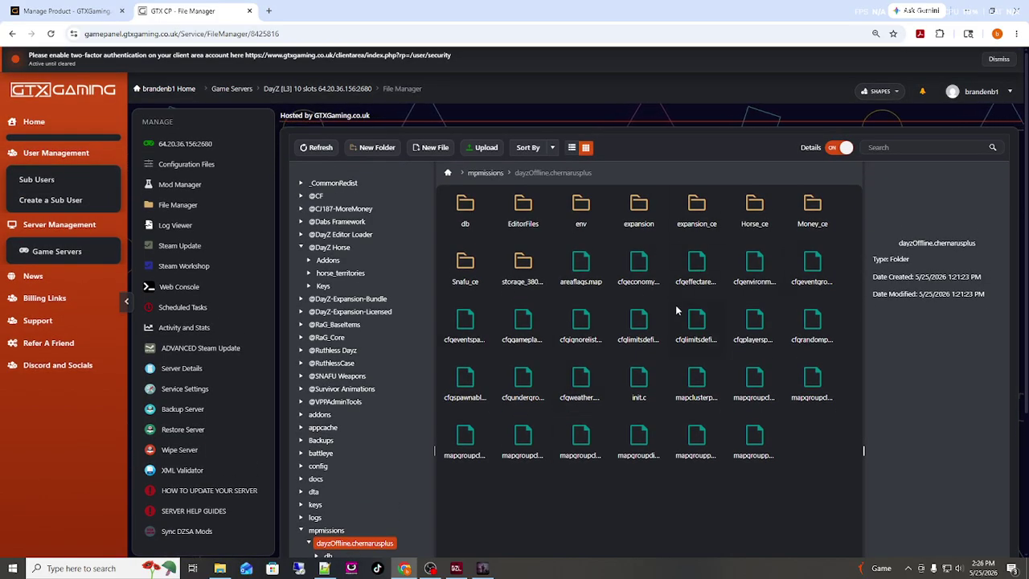
click(751, 265)
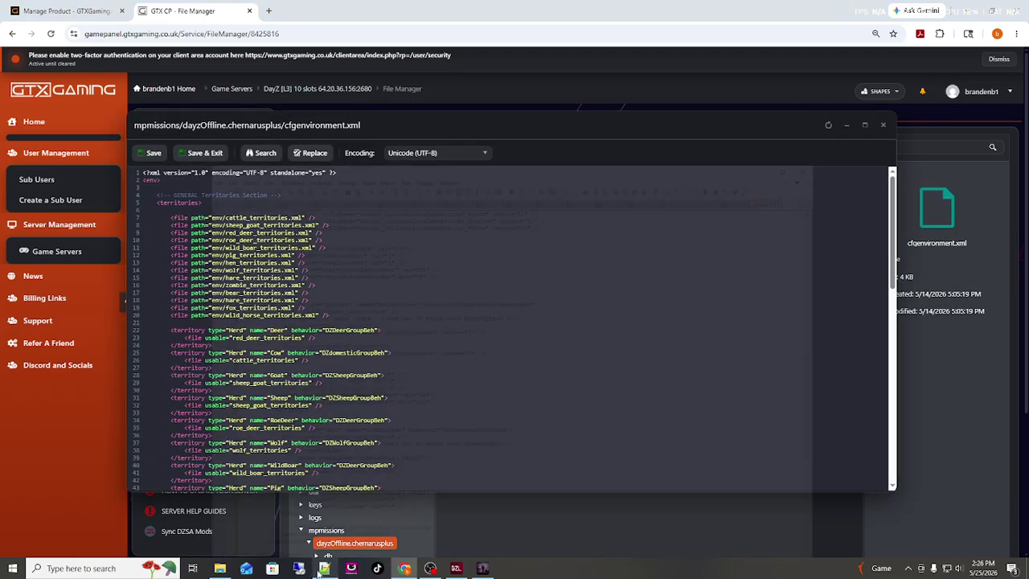
- Copy the env/wild_horse_territories.xml file path line from the Notepad++ reference and paste it over the matching line in the mission's cfgenvironment.xml
click(324, 569)
drag(543, 66, 764, 67)
scroll(535, 184, up, 20)
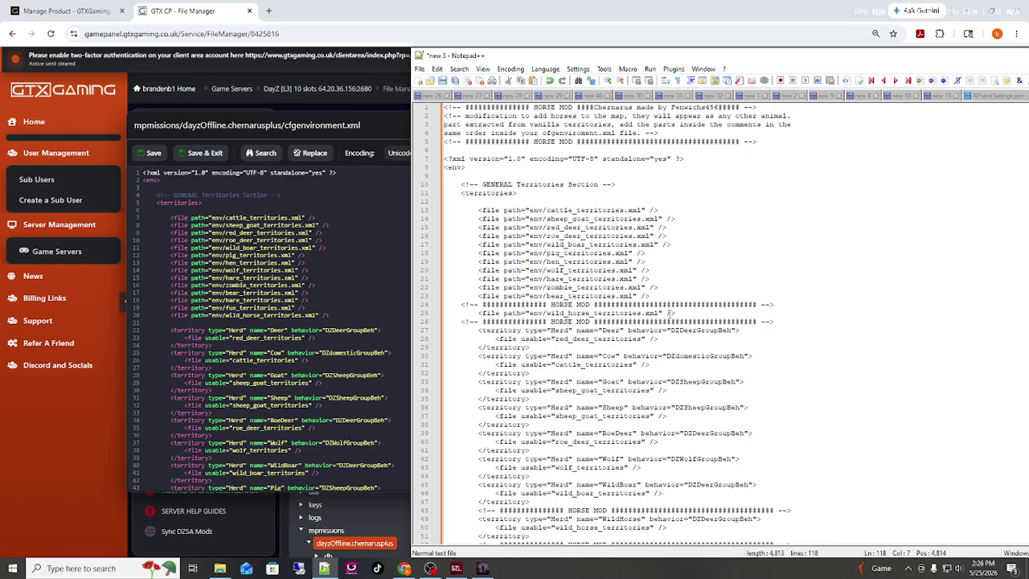
drag(676, 312, 492, 313)
right_click(489, 316)
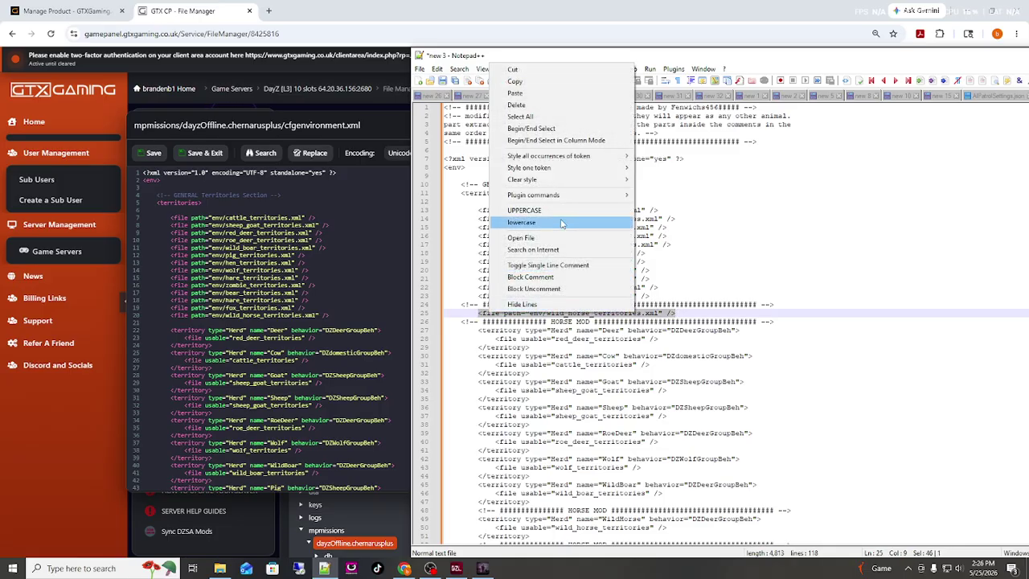
click(514, 81)
click(332, 316)
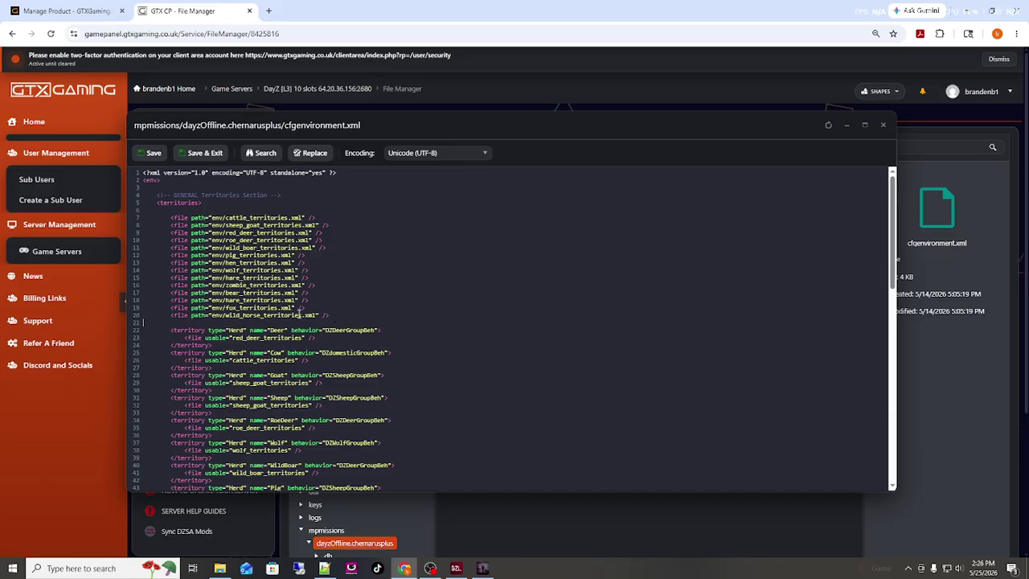
drag(330, 316, 182, 316)
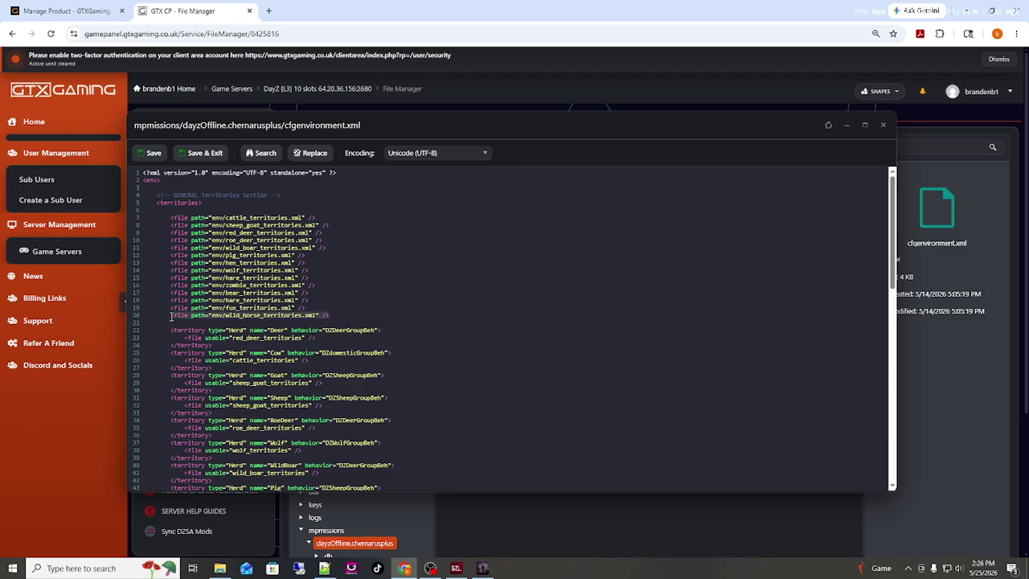
key(ctrl+v)
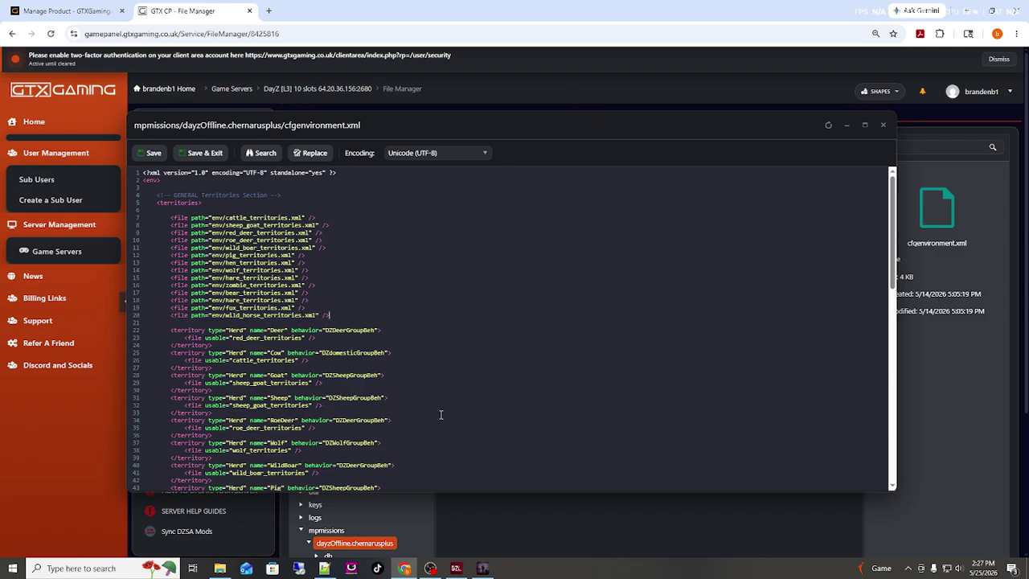
- In the Notepad++ reference, copy the complete WildHorse herd territory block between the HORSE MOD comments
click(324, 569)
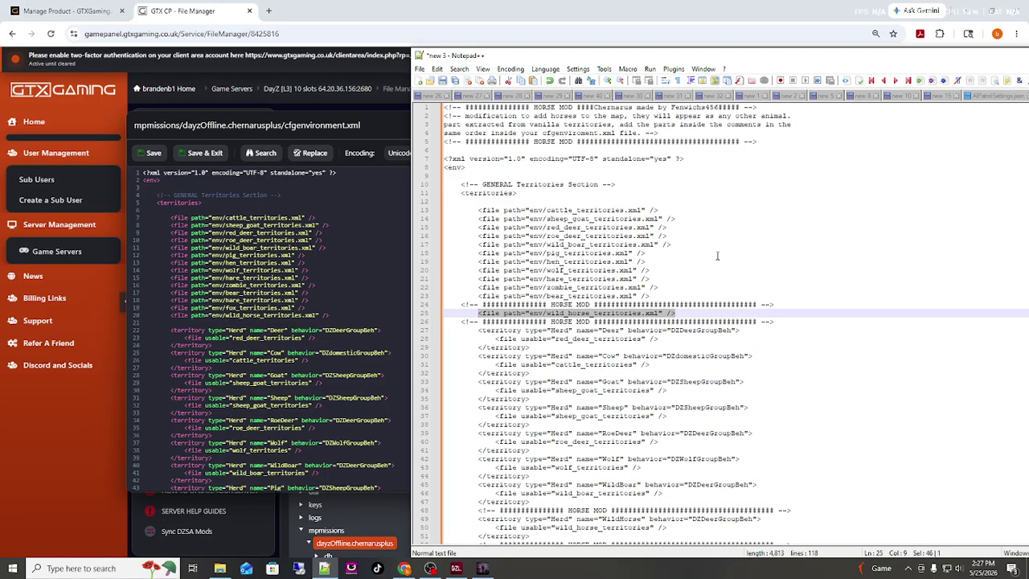
scroll(718, 253, down, 6)
scroll(718, 254, down, 4)
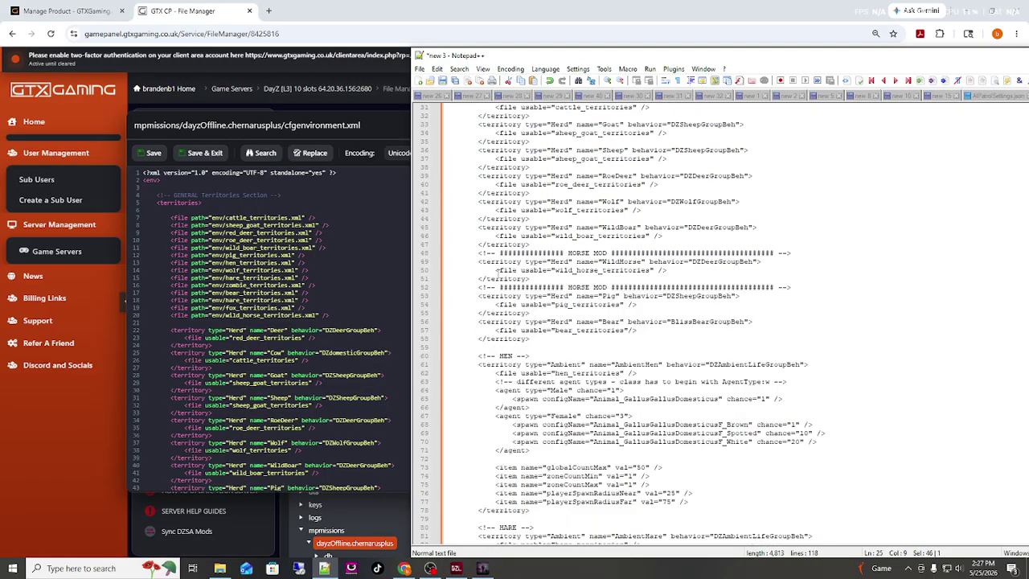
drag(530, 278, 479, 261)
right_click(508, 271)
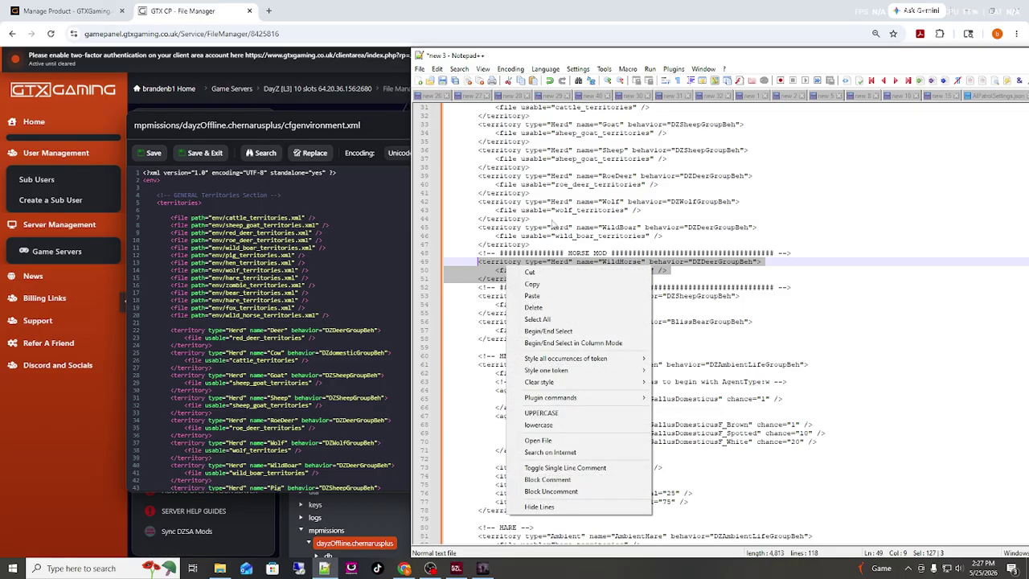
click(531, 285)
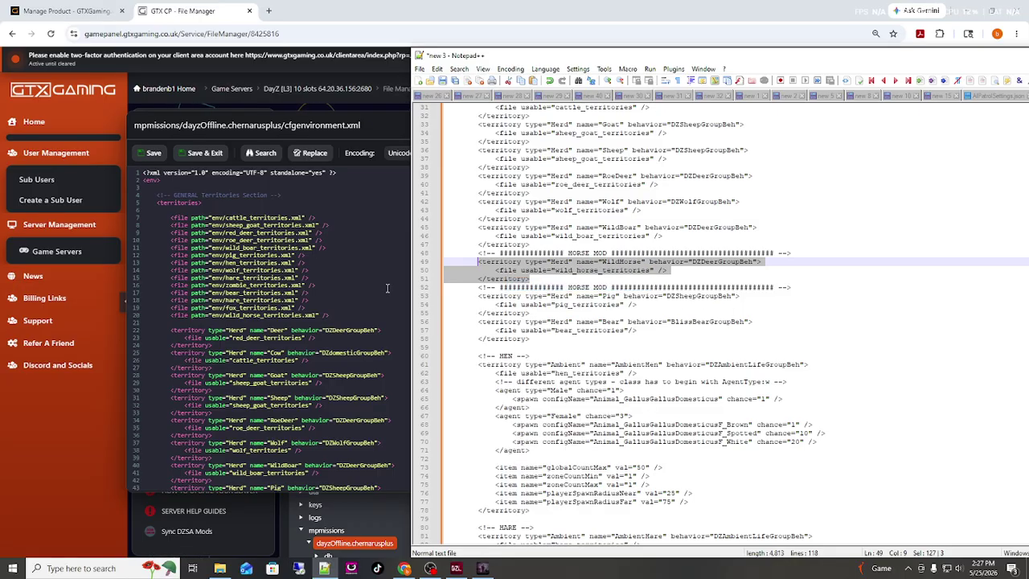
- Paste the WildHorse territory block on a new line below the Bear territory in the mission's cfgenvironment.xml
scroll(387, 288, down, 4)
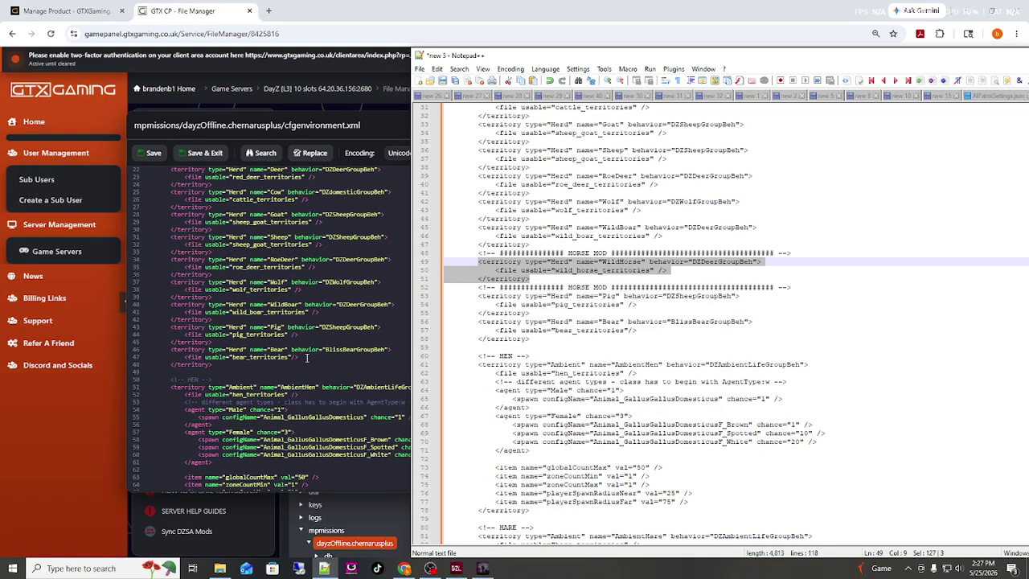
scroll(305, 359, down, 2)
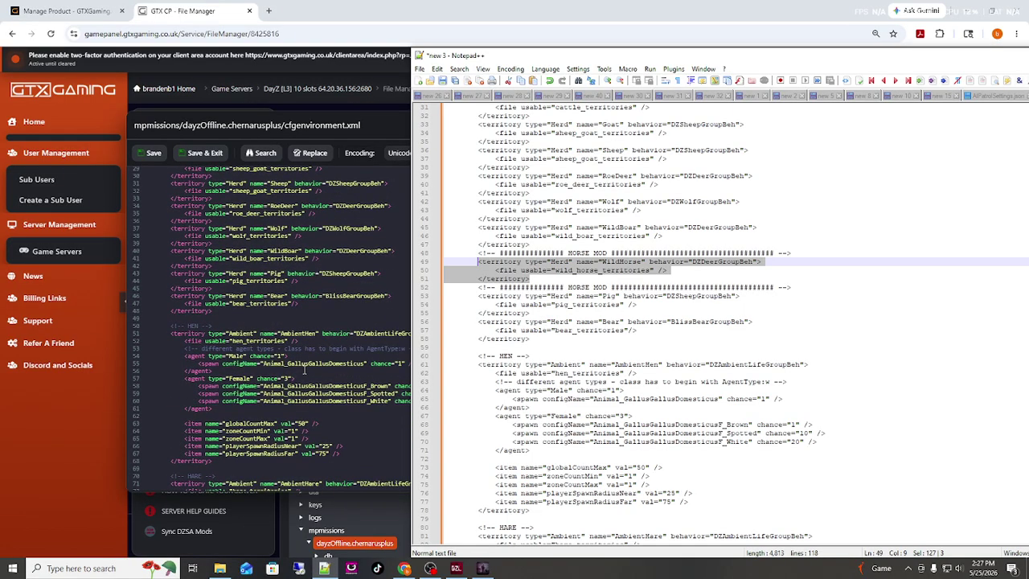
click(217, 311)
key(Return)
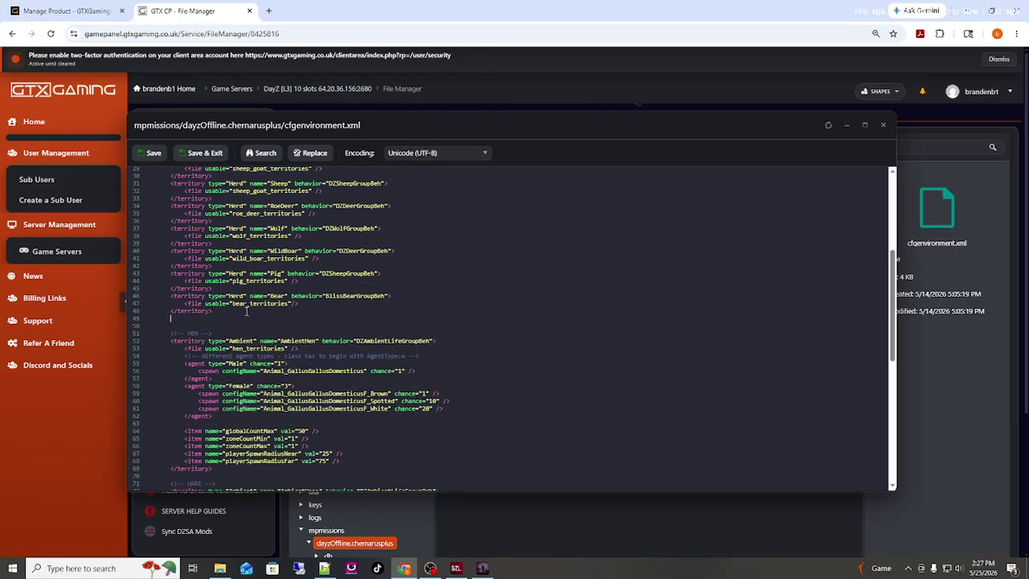
key(ctrl+v)
- Check both texts for further horse mod sections, then save and close the mission's cfgenvironment.xml
scroll(394, 318, down, 10)
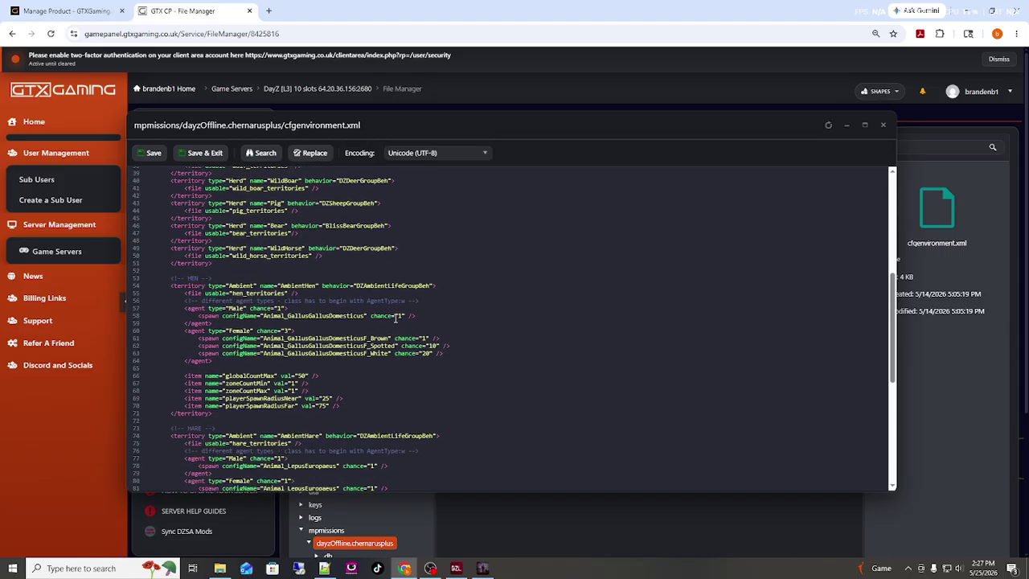
scroll(398, 324, up, 18)
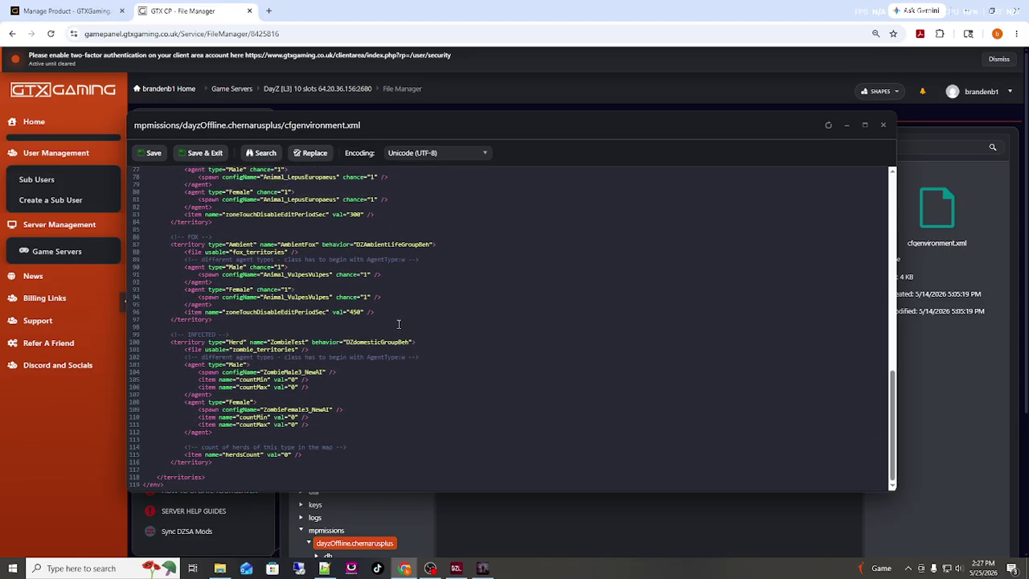
click(324, 569)
scroll(736, 307, down, 5)
scroll(736, 306, down, 5)
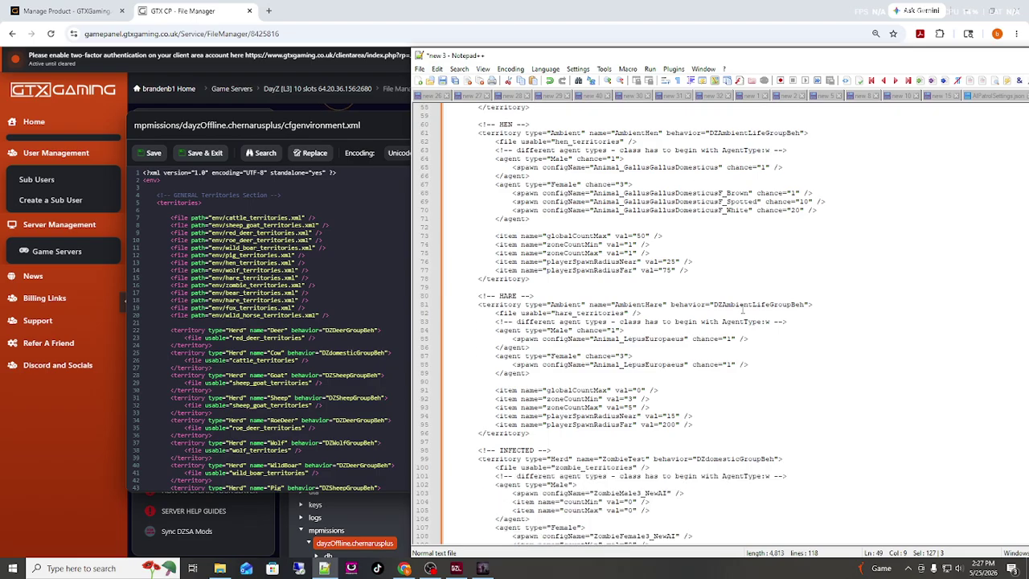
scroll(796, 246, up, 11)
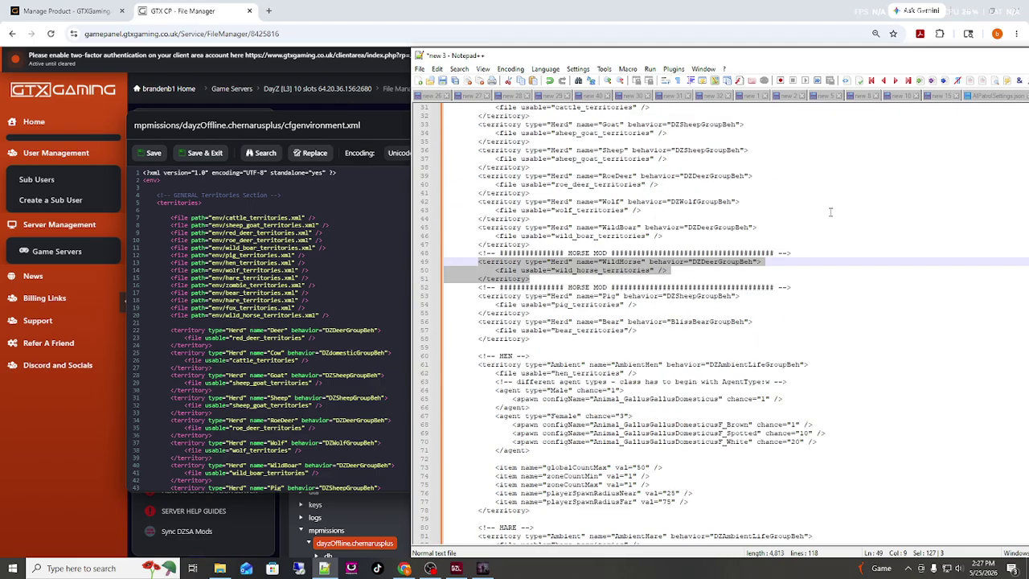
drag(857, 60, 668, 70)
click(881, 75)
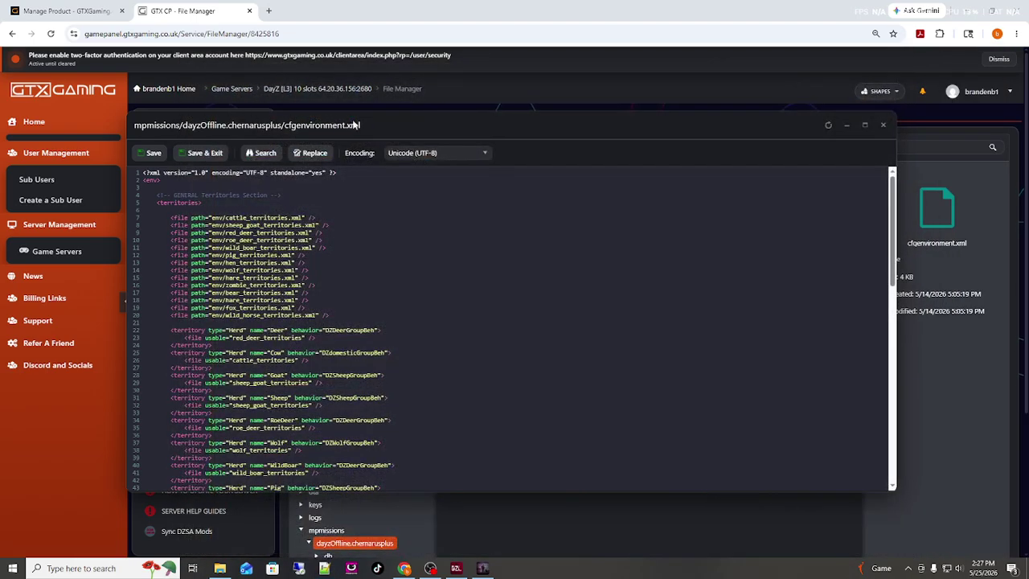
click(199, 154)
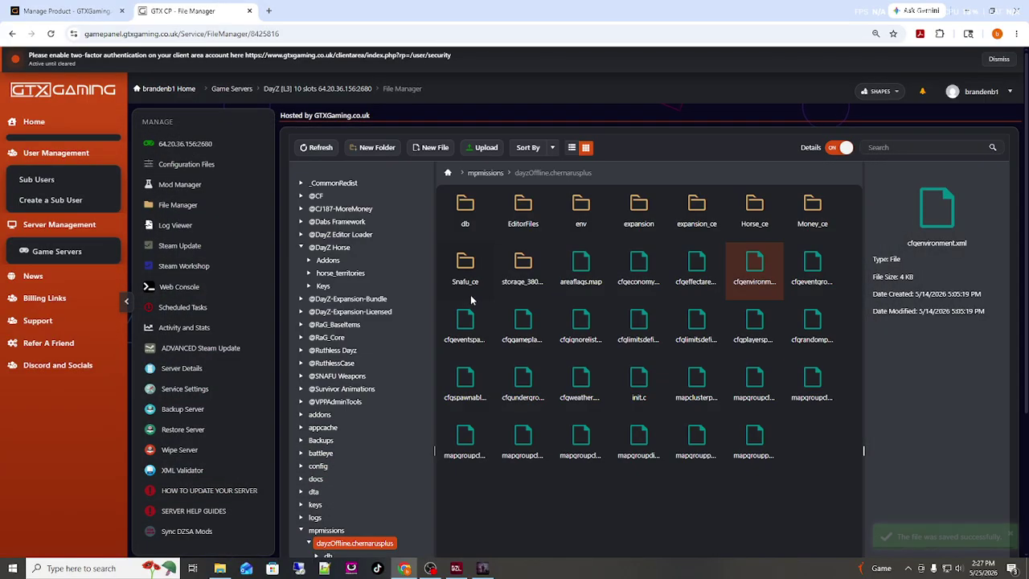
click(330, 247)
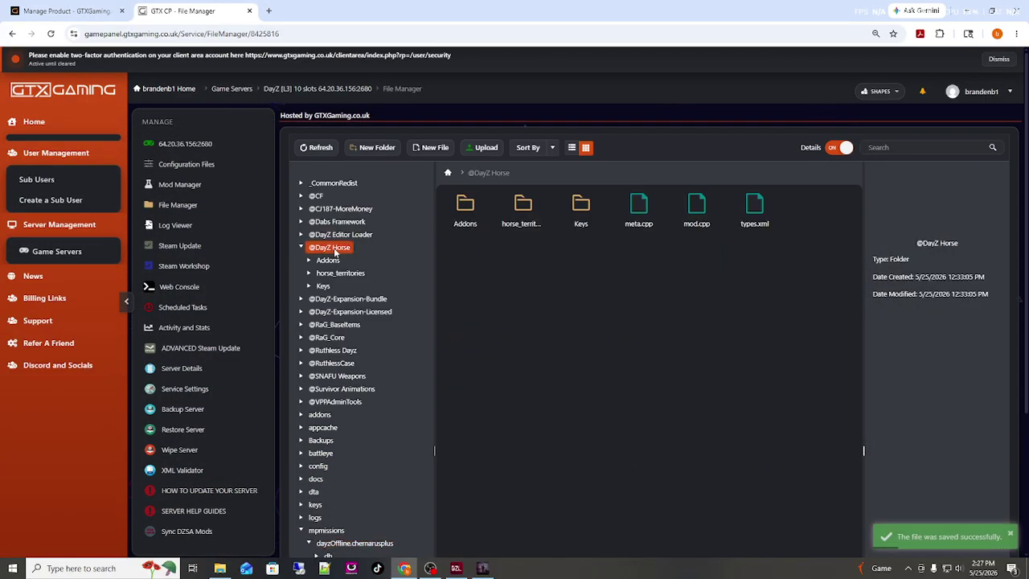
double_click(517, 205)
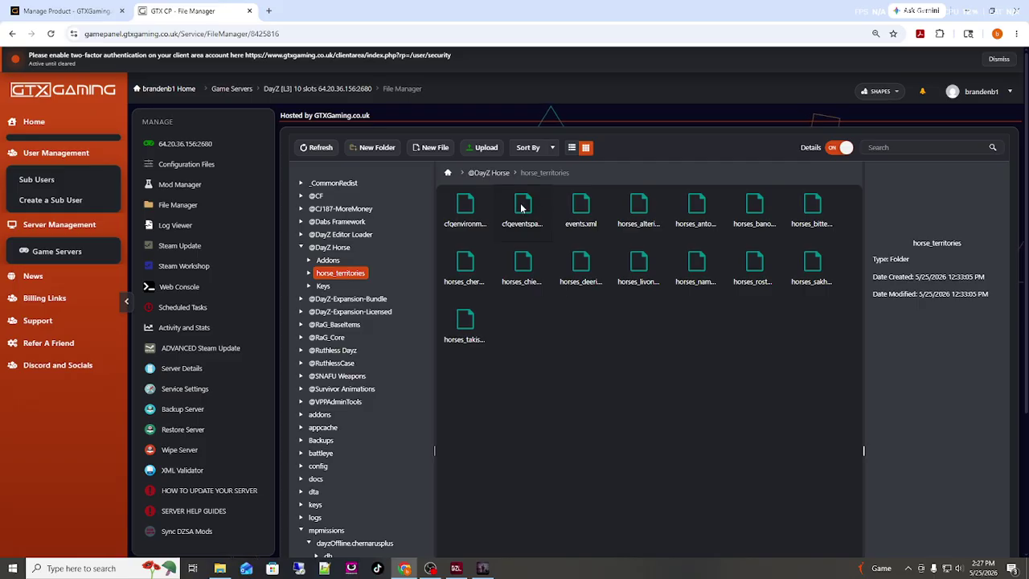
- Copy the AnimalWildHorse event line between the HORSE MOD comments at the end of the mod's cfgeventspawns.xml, then close the file
double_click(524, 206)
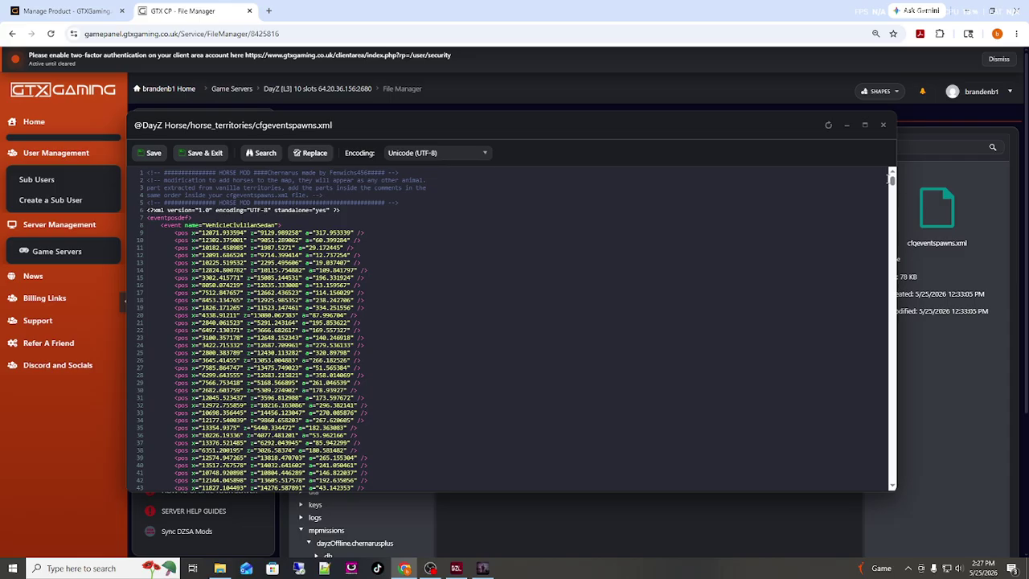
drag(893, 183, 876, 476)
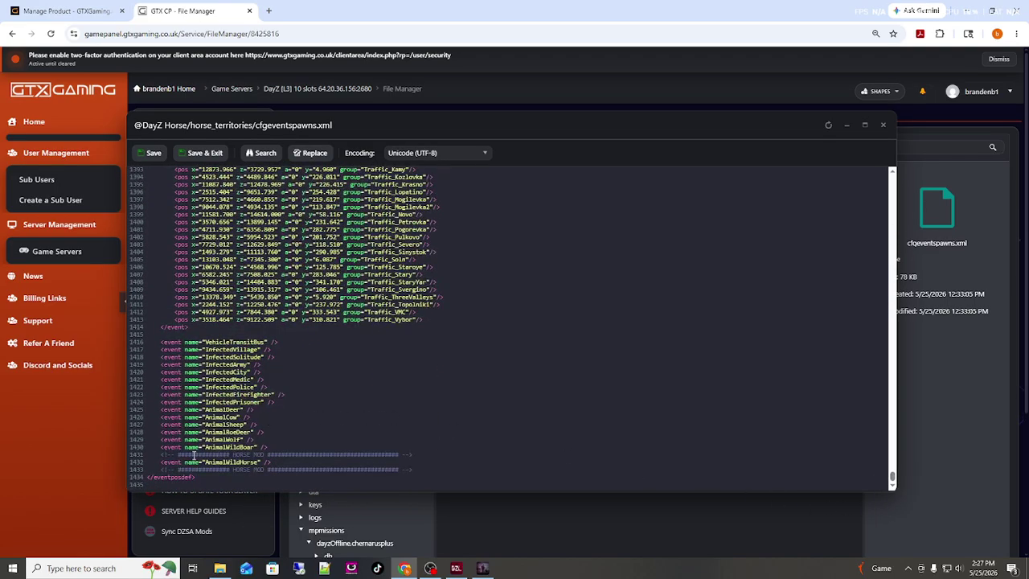
drag(271, 464, 172, 464)
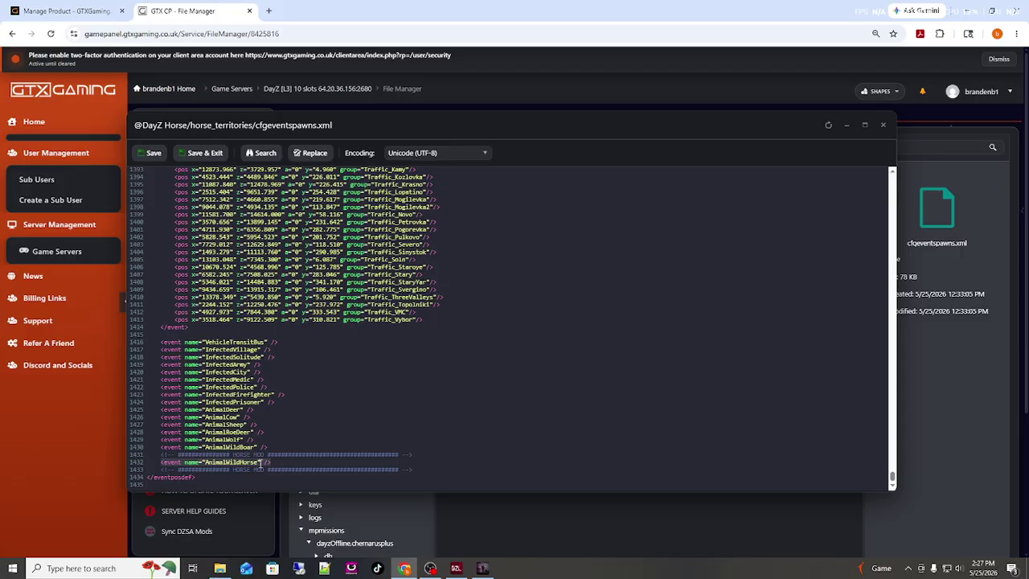
right_click(172, 467)
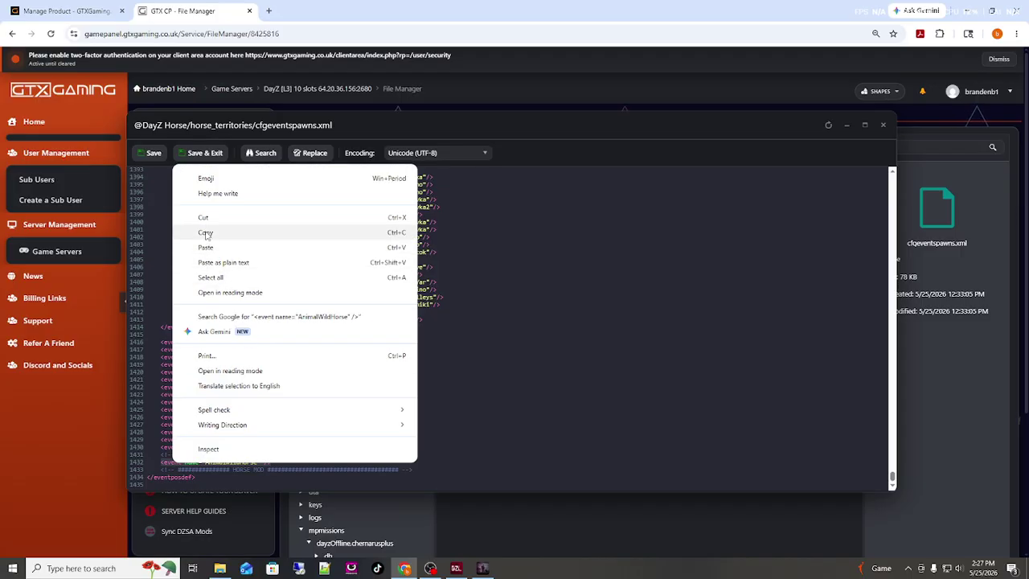
click(208, 235)
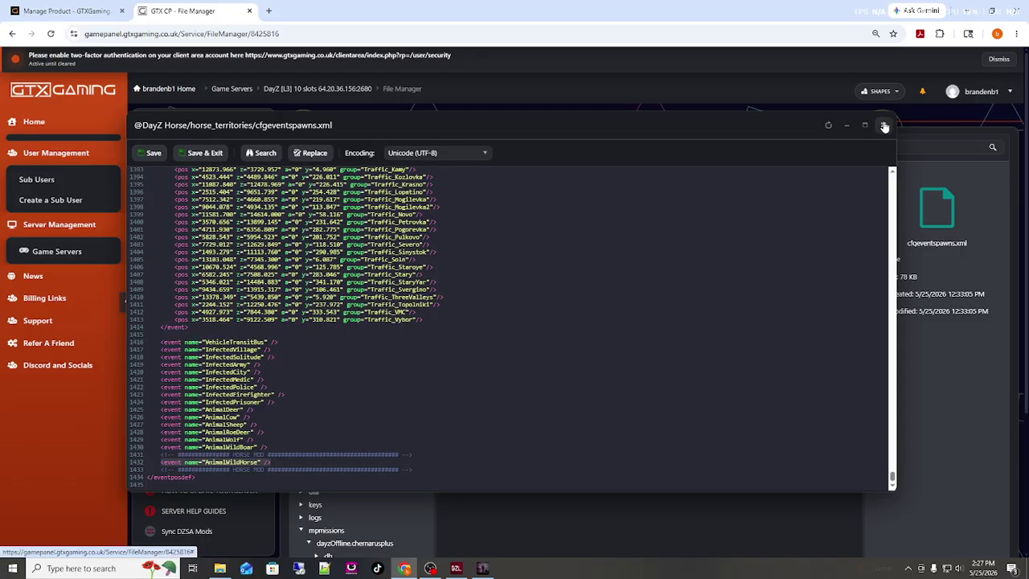
click(883, 125)
- Open cfgeventspawns.xml from the dayzOffline.chernarusplus mission folder for editing
scroll(398, 348, down, 3)
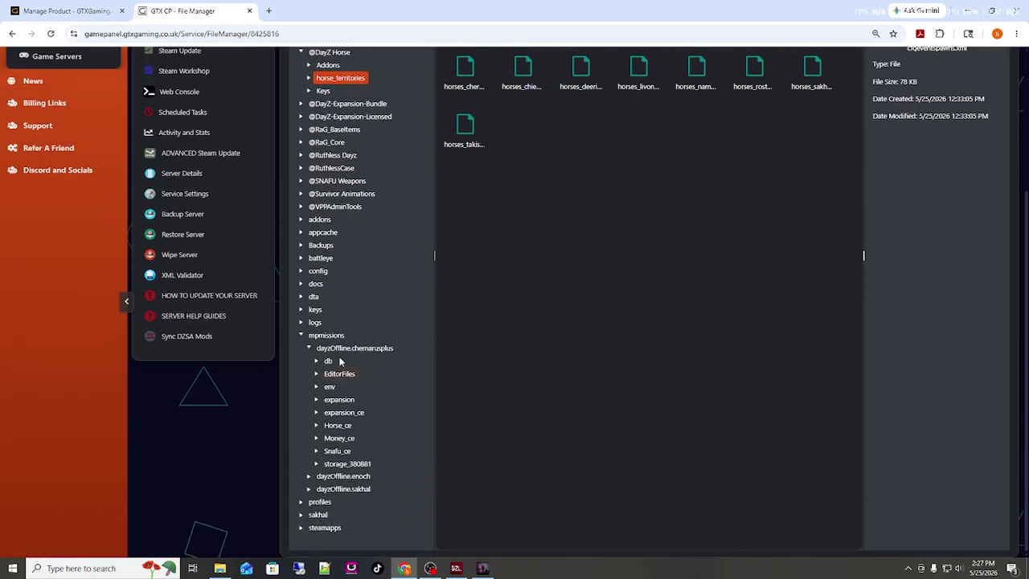
scroll(492, 346, up, 3)
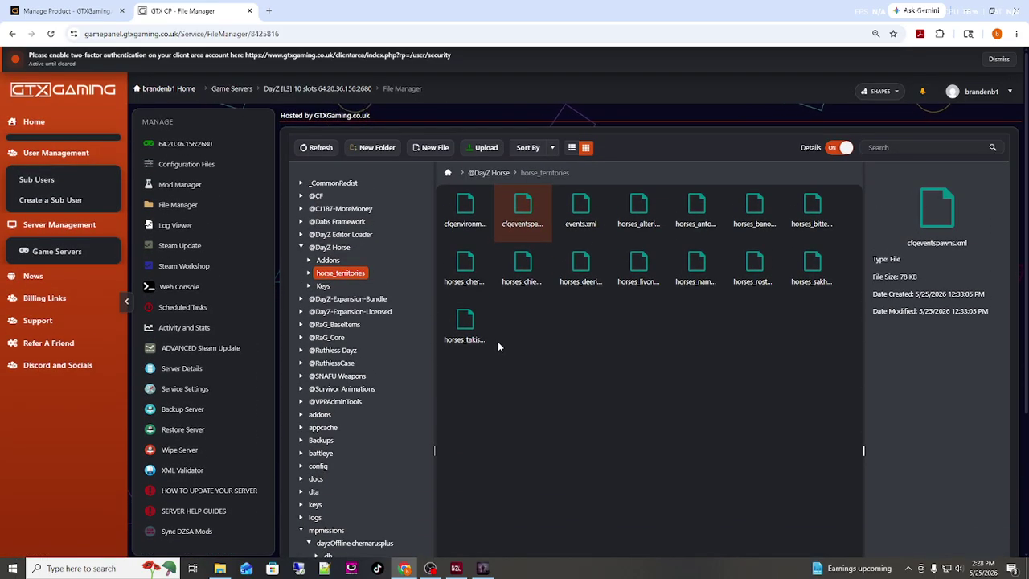
scroll(530, 208, down, 3)
click(355, 349)
scroll(885, 370, up, 1)
scroll(807, 384, up, 1)
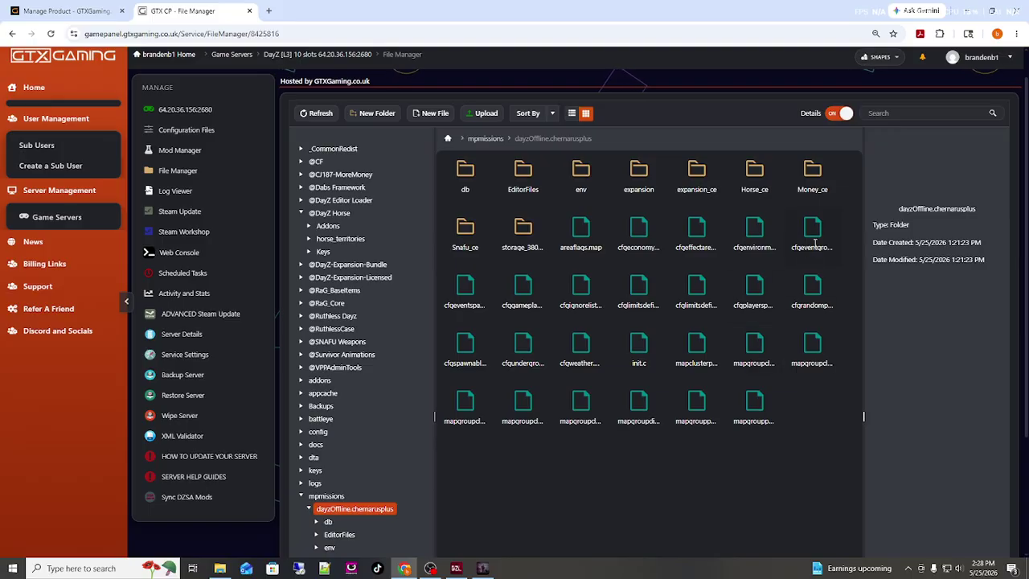
double_click(464, 290)
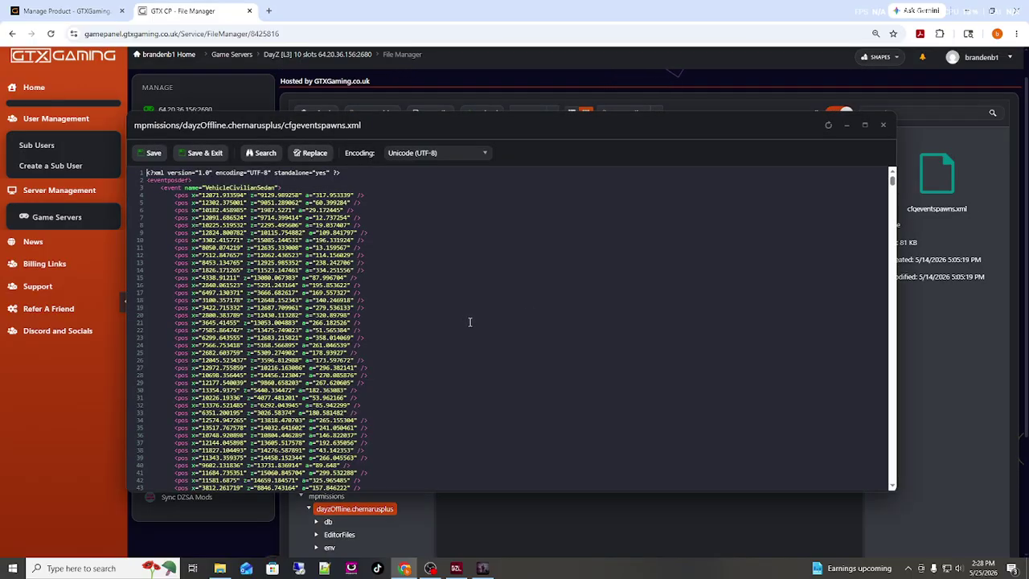
- Check the AnimalWildHorse event line at the end of the mission's cfgeventspawns.xml, then save and close the file
drag(893, 181, 877, 503)
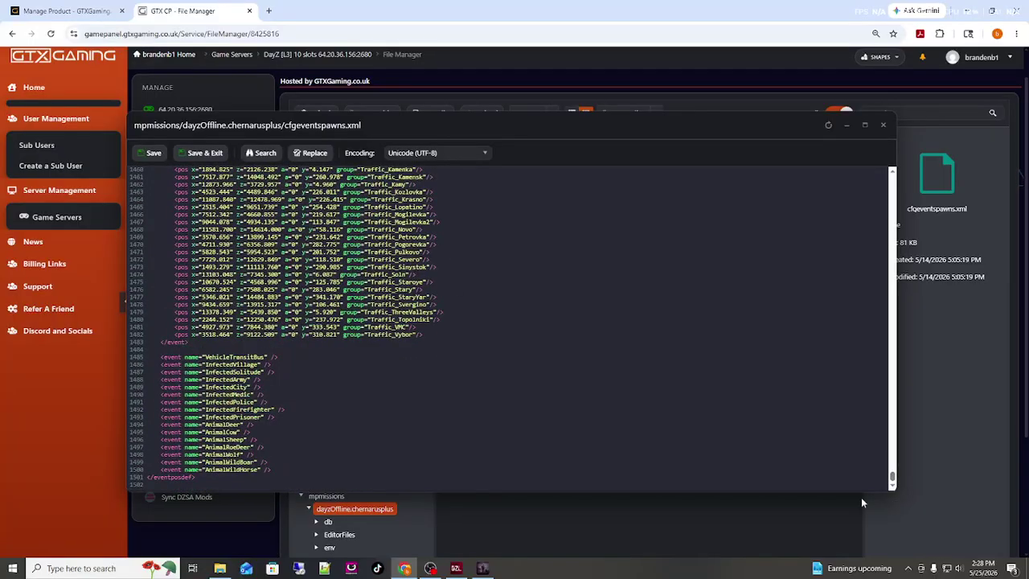
drag(273, 472, 162, 469)
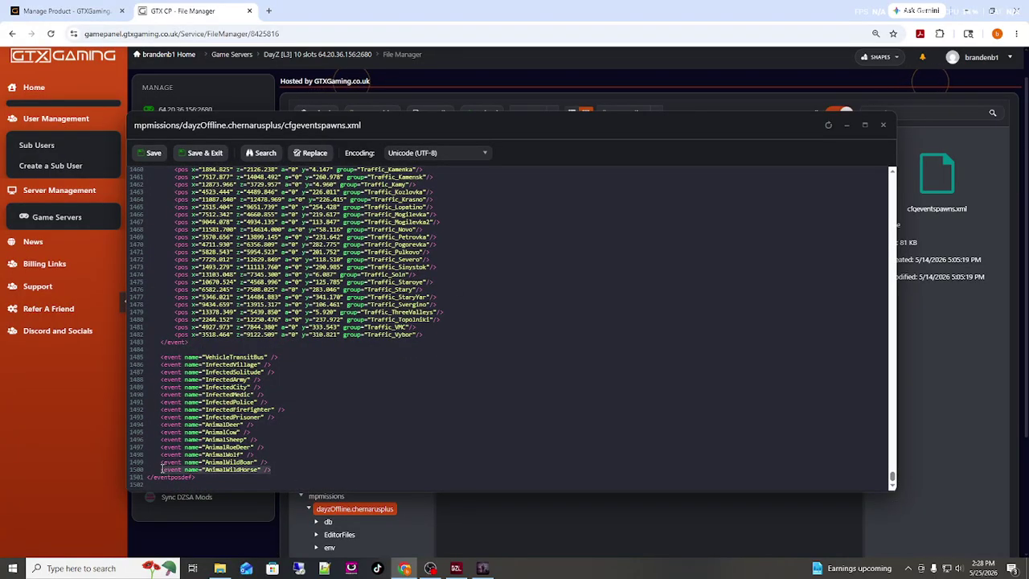
click(161, 470)
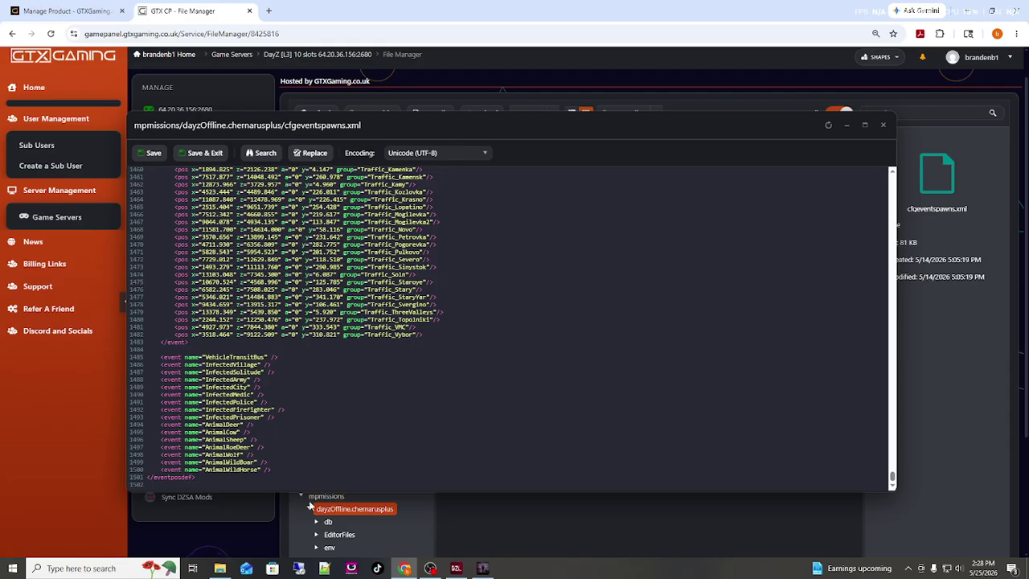
click(190, 160)
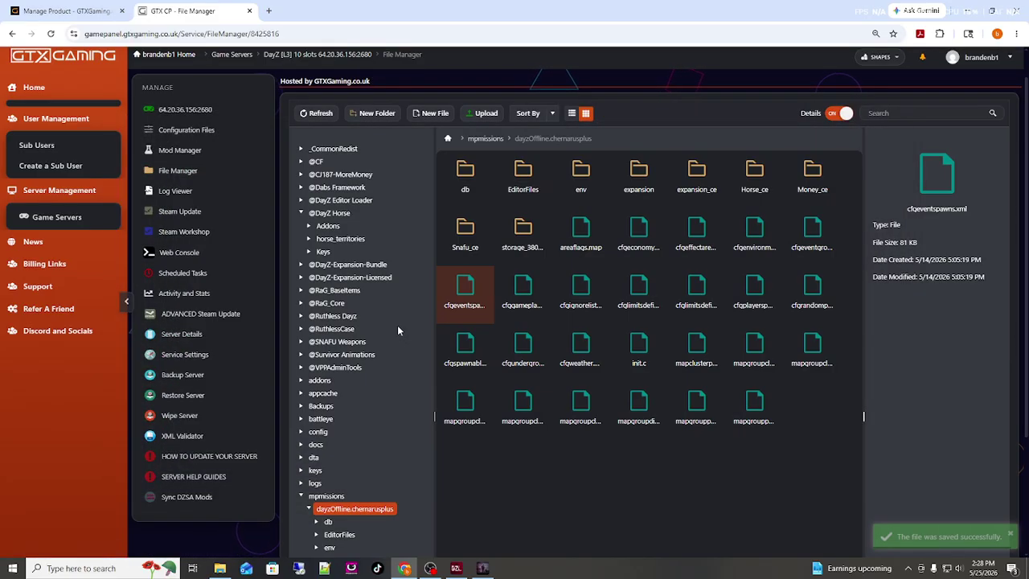
click(331, 213)
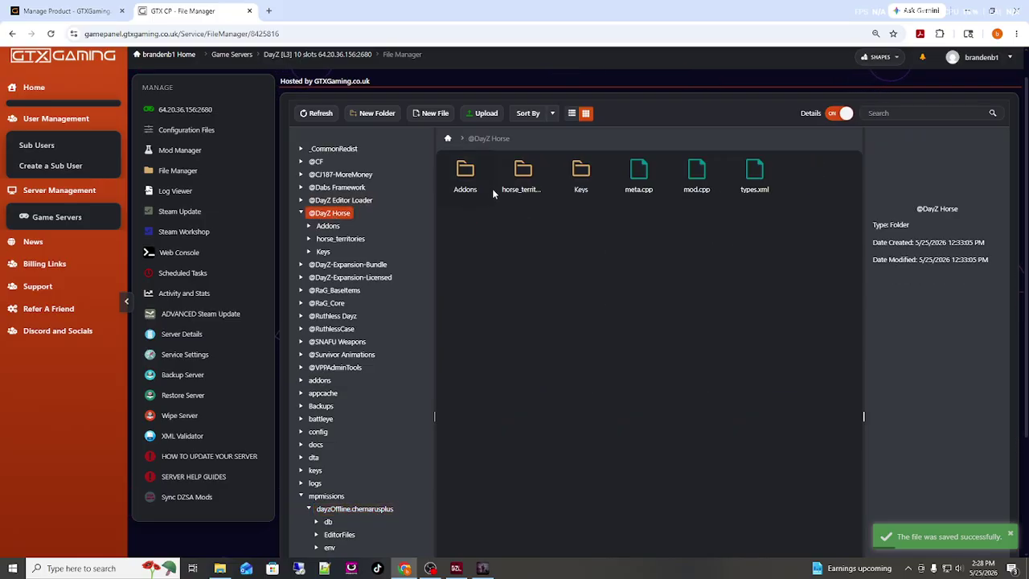
double_click(522, 170)
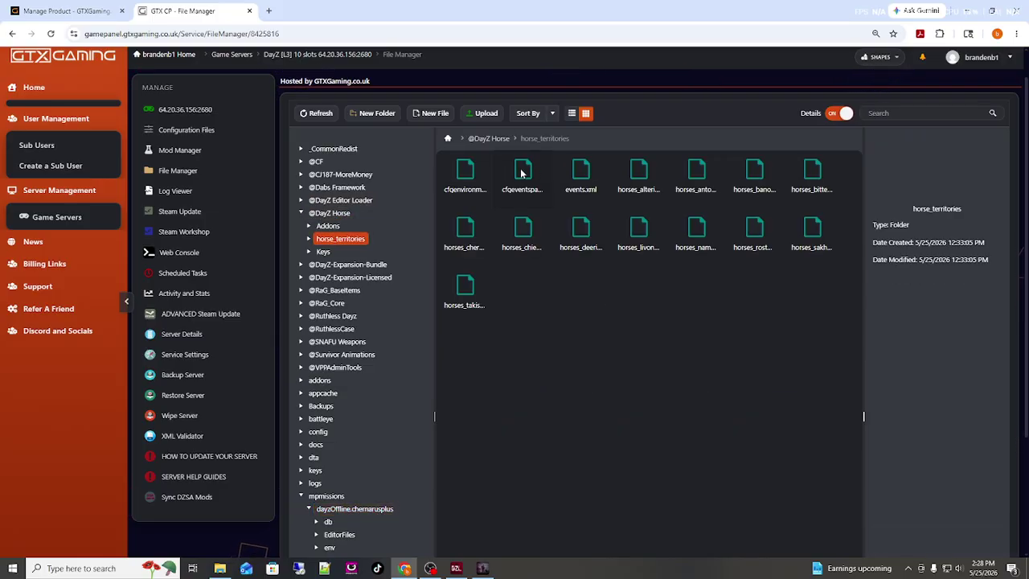
double_click(581, 172)
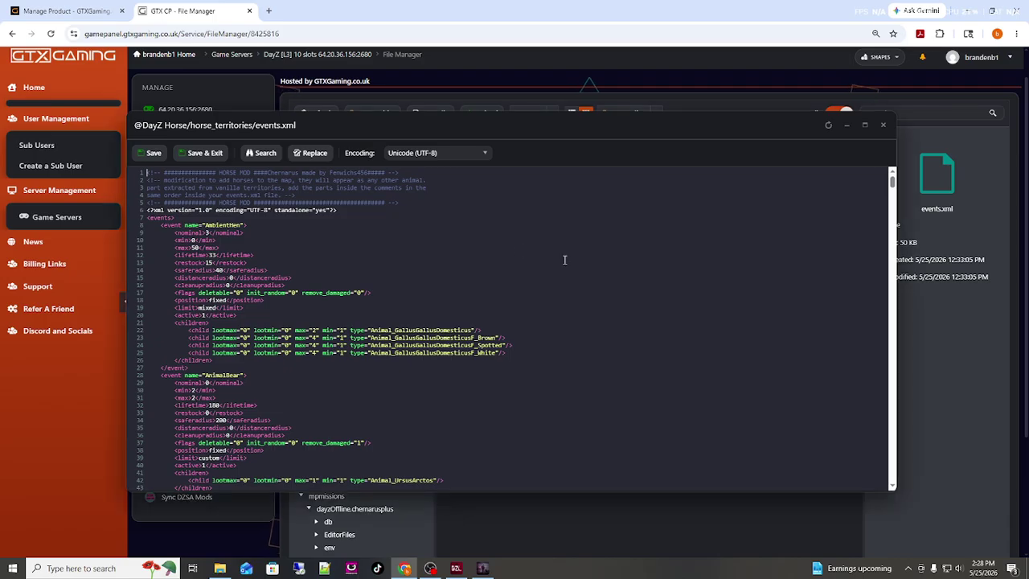
- Copy the complete AnimalWildHorse event block between the HORSE MOD comments in the mod's events.xml, then close the file
scroll(563, 258, down, 13)
scroll(534, 326, down, 3)
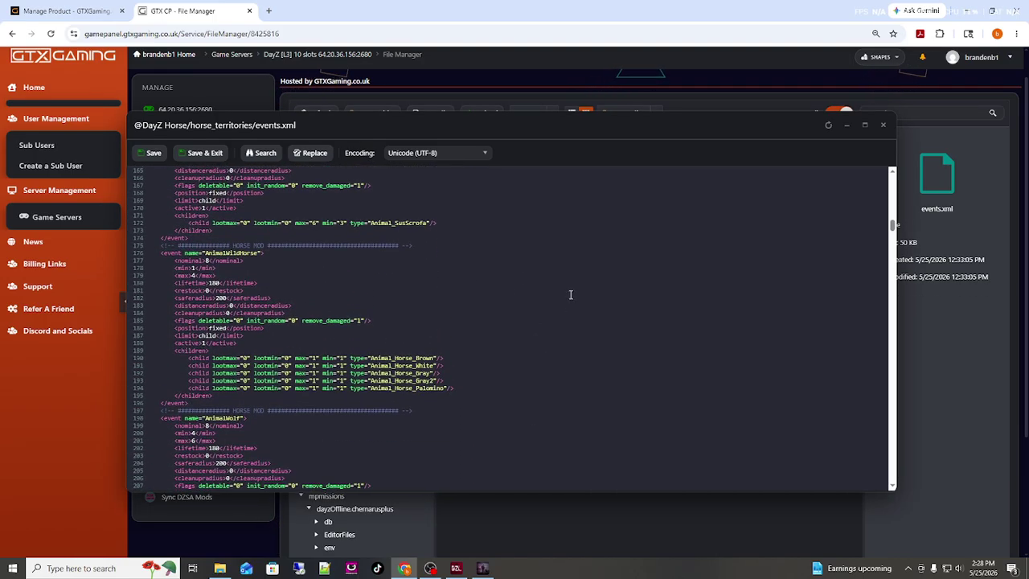
scroll(553, 275, down, 2)
scroll(544, 285, up, 2)
drag(160, 255, 283, 406)
right_click(242, 319)
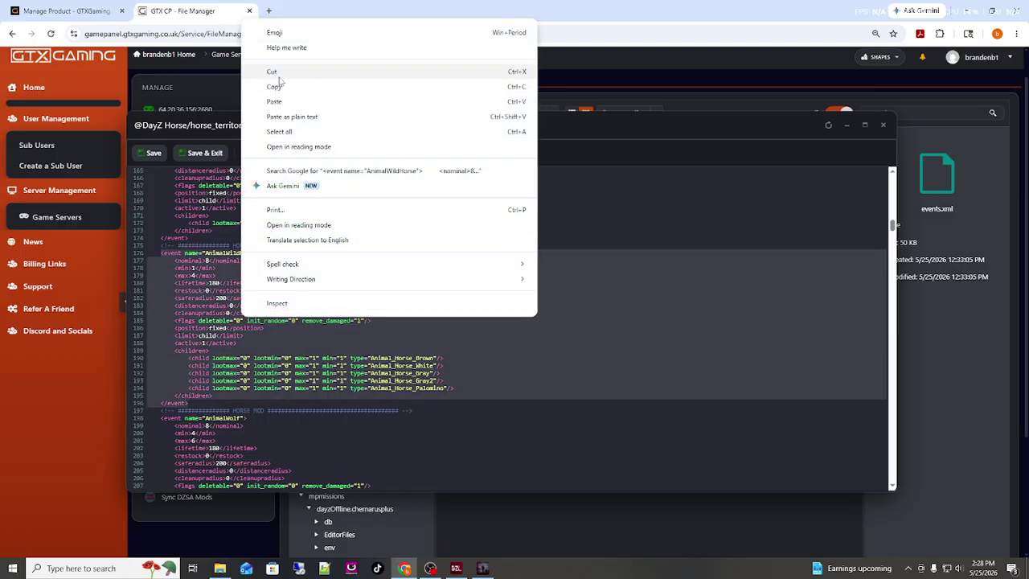
click(527, 85)
click(883, 124)
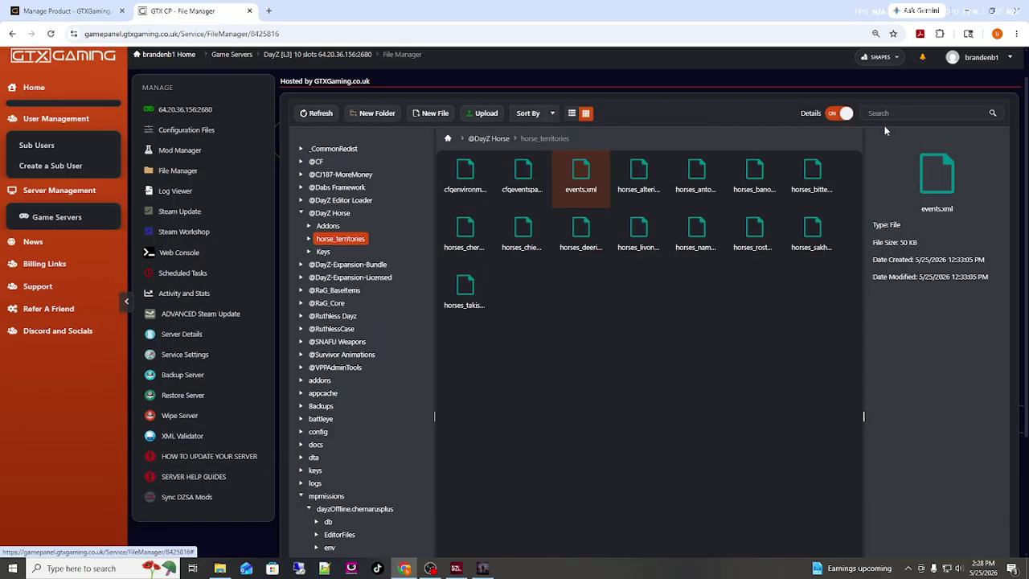
- Open events.xml from the db folder of the dayzOffline.chernarusplus mission
scroll(362, 322, down, 2)
click(351, 336)
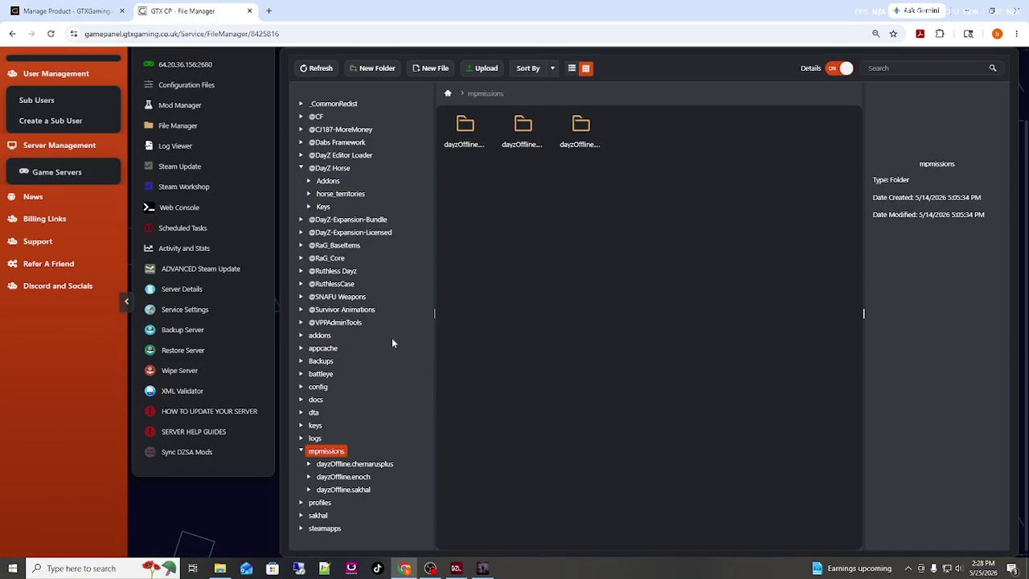
click(368, 464)
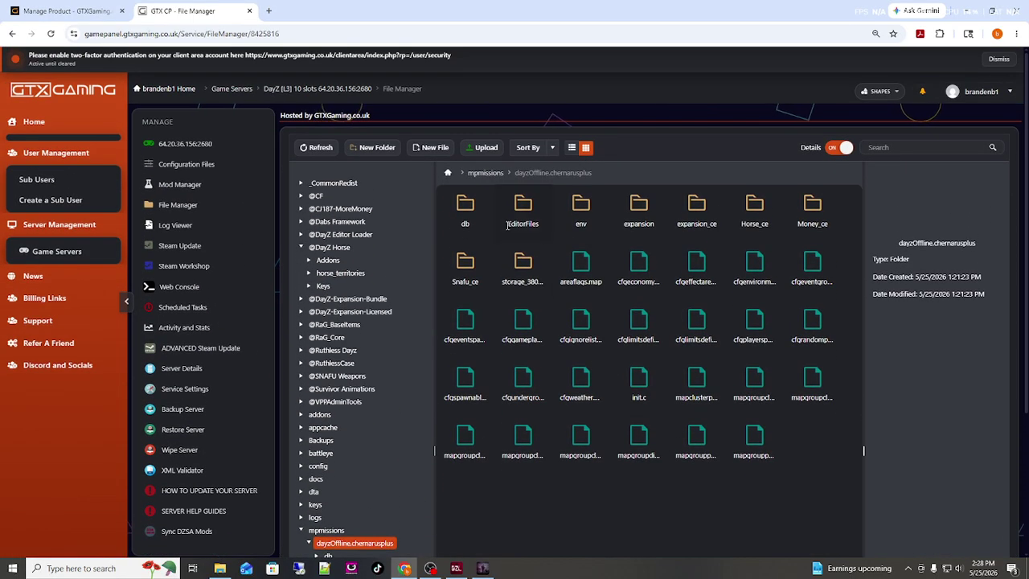
click(473, 207)
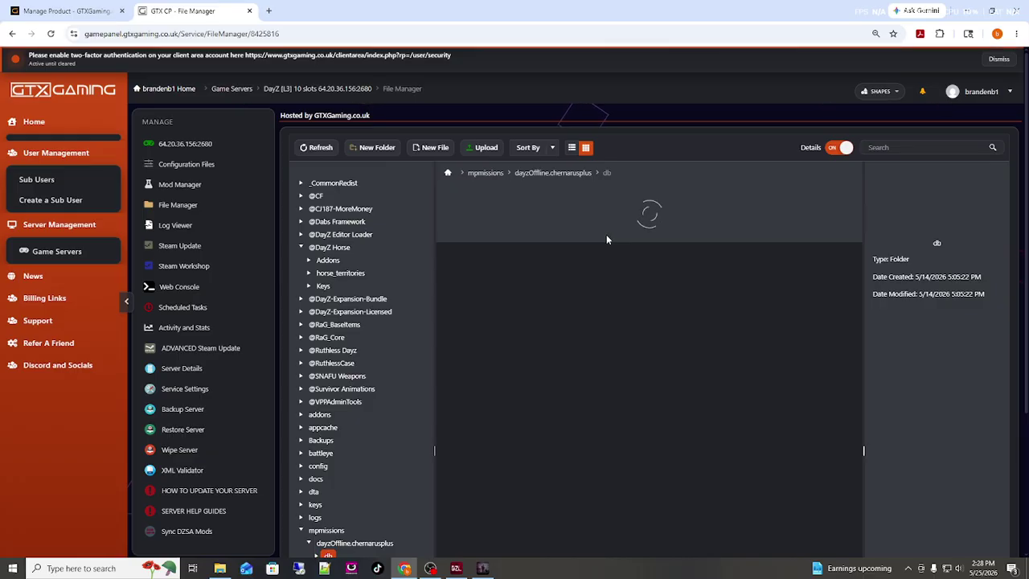
double_click(518, 206)
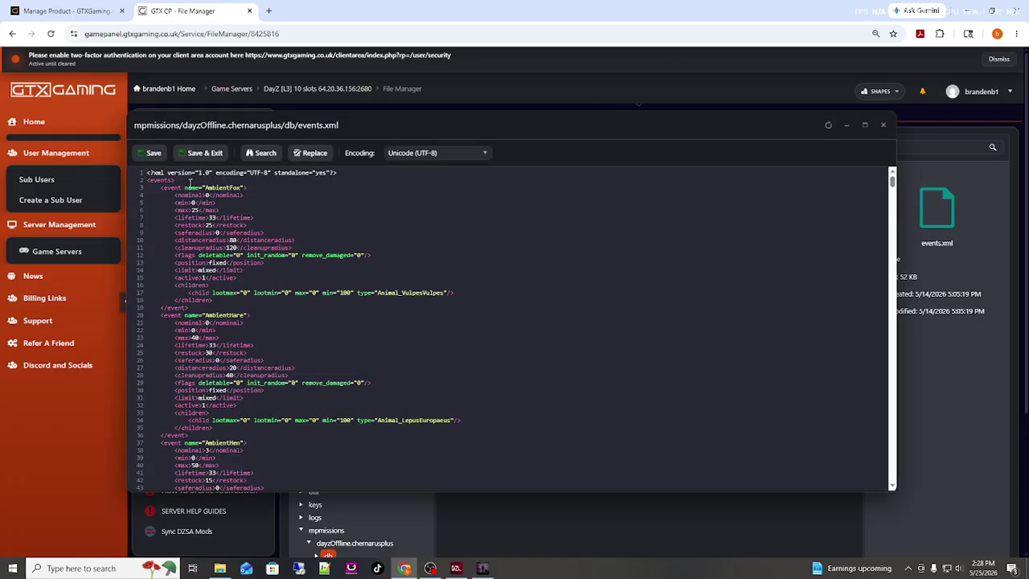
- Paste the AnimalWildHorse event block directly below the opening events tag, then save and close the mission's events.xml
click(190, 180)
key(Return)
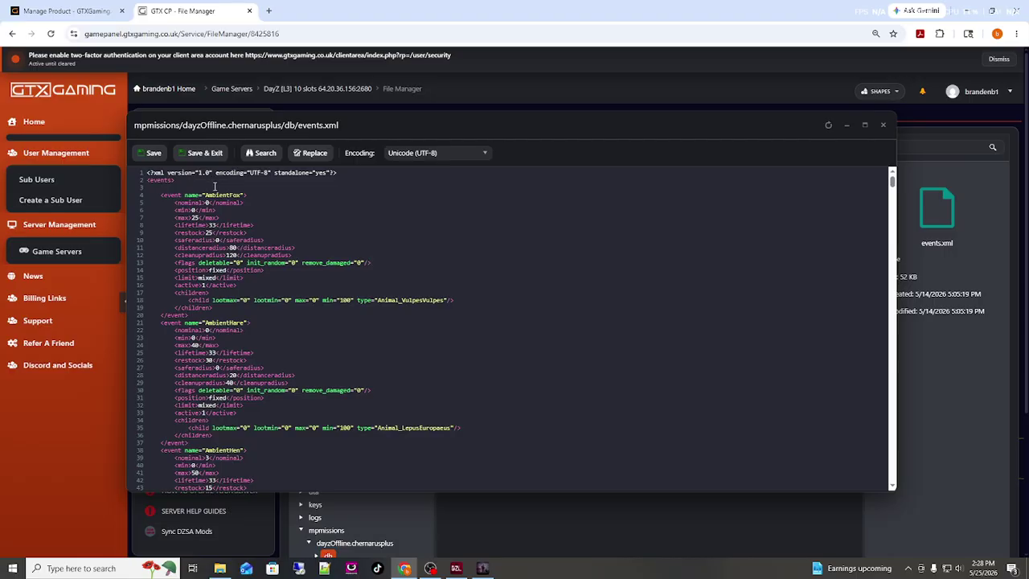
key(ctrl+v)
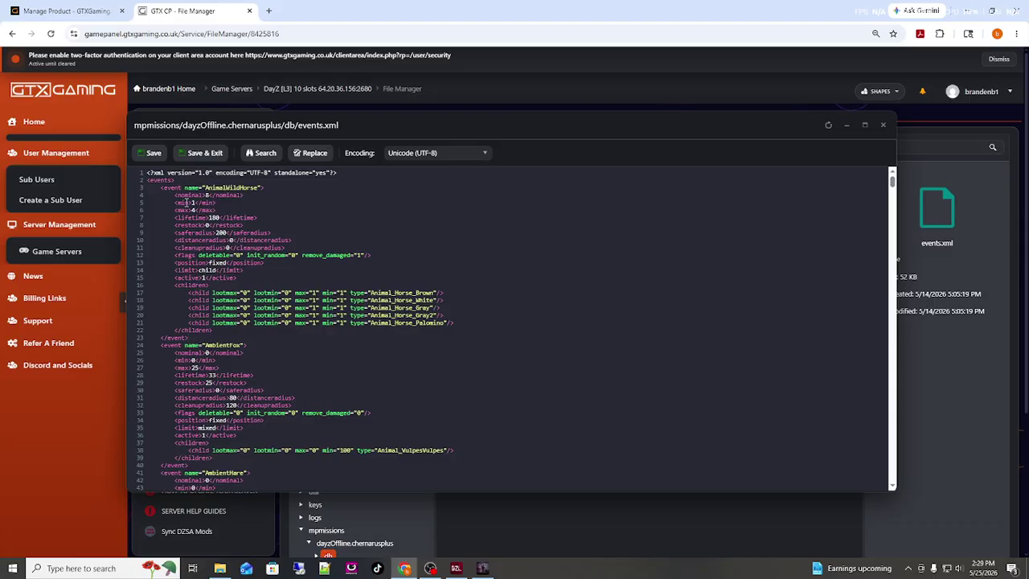
click(203, 153)
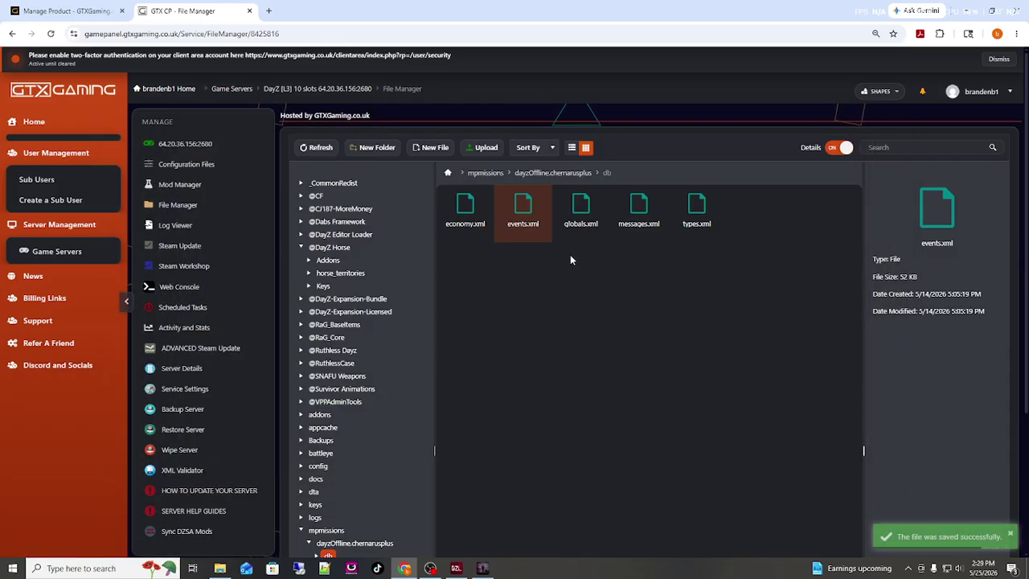
click(340, 250)
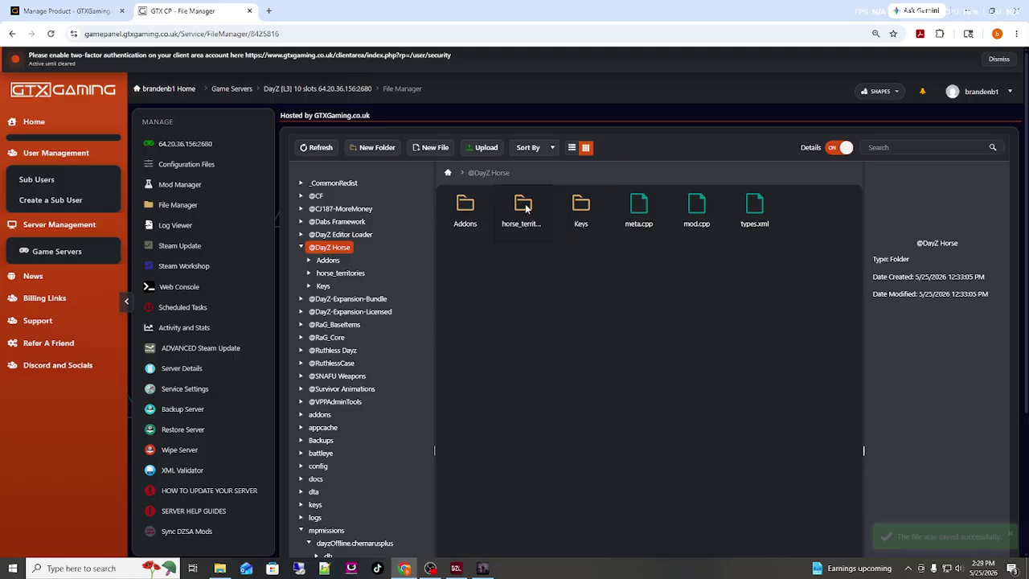
double_click(526, 209)
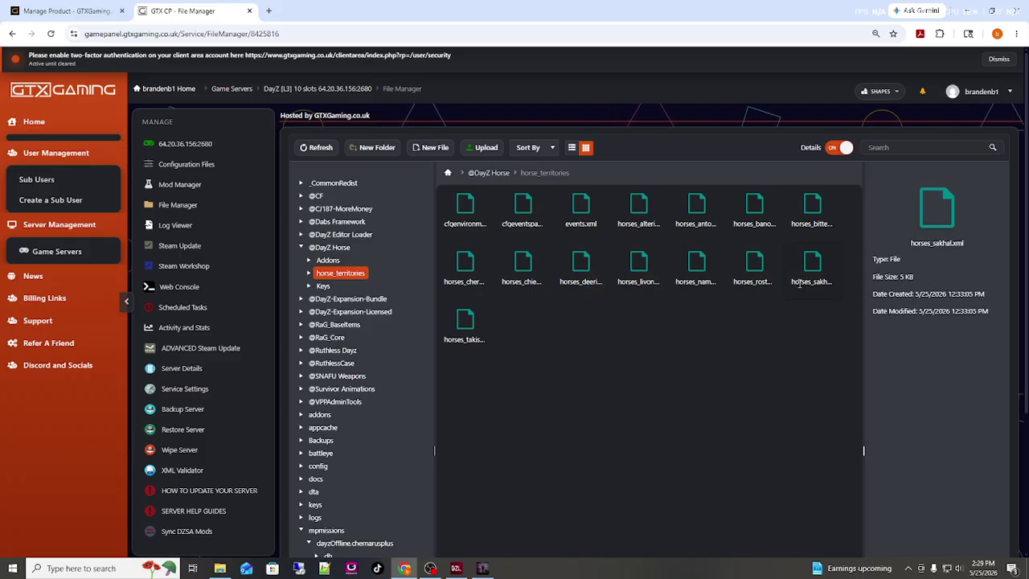
click(471, 266)
scroll(374, 300, down, 3)
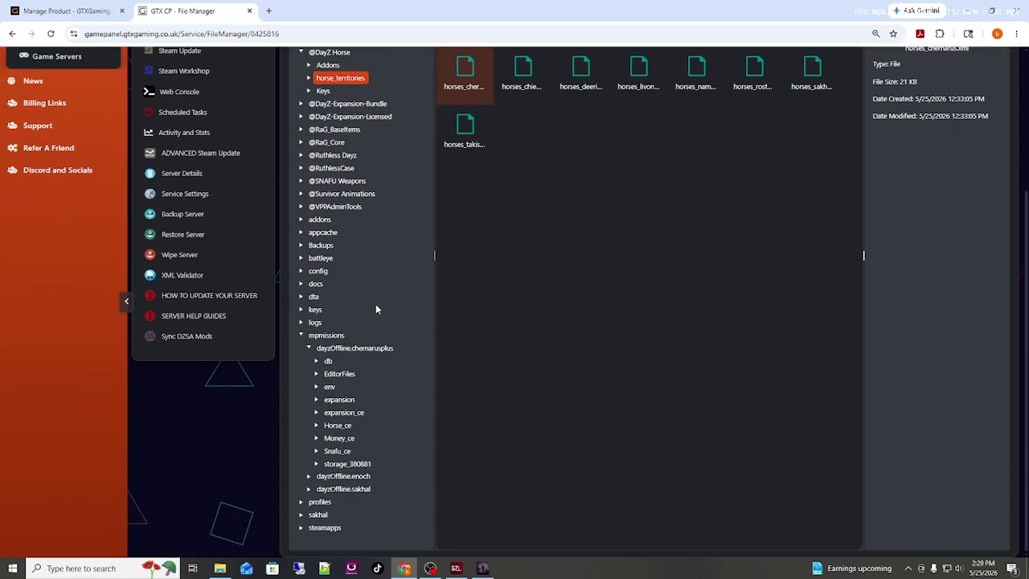
scroll(545, 312, up, 3)
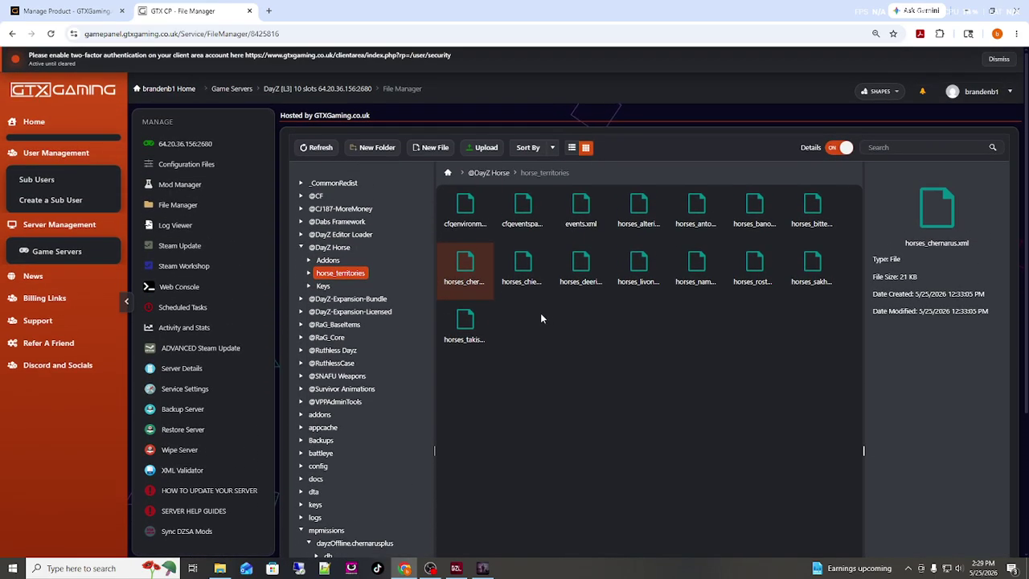
scroll(498, 322, down, 3)
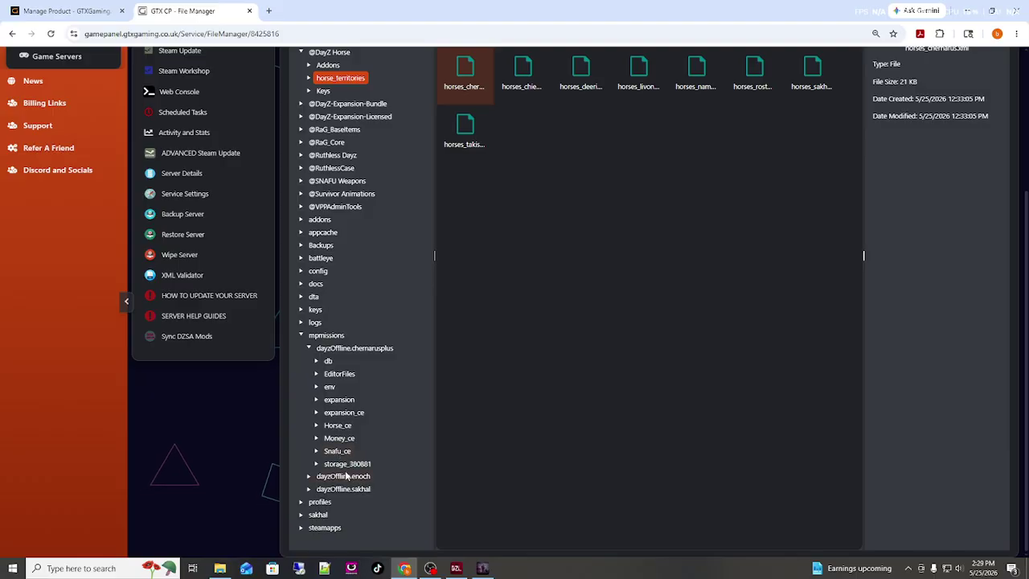
scroll(592, 379, up, 3)
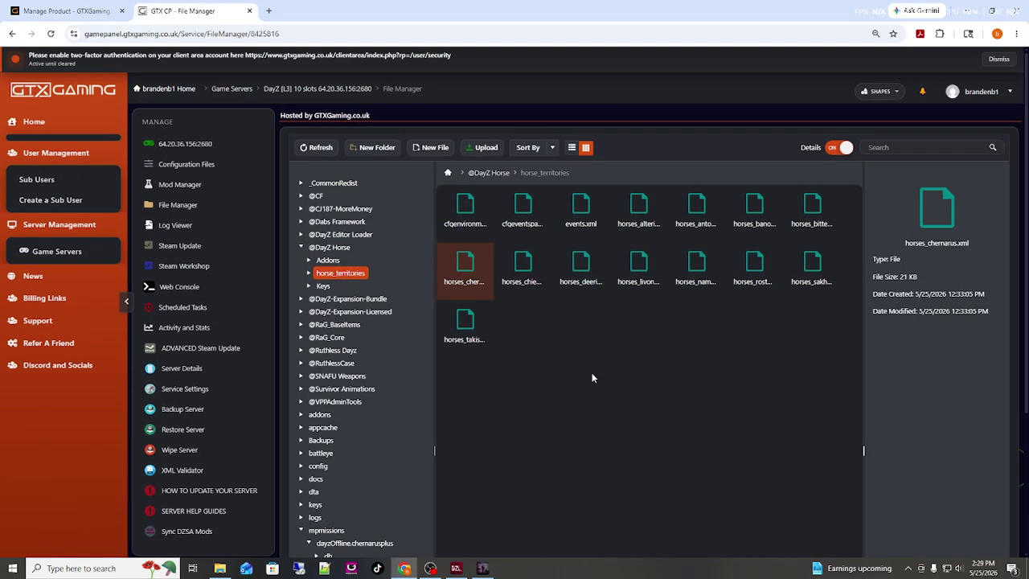
drag(470, 267, 329, 386)
scroll(386, 338, down, 3)
click(476, 349)
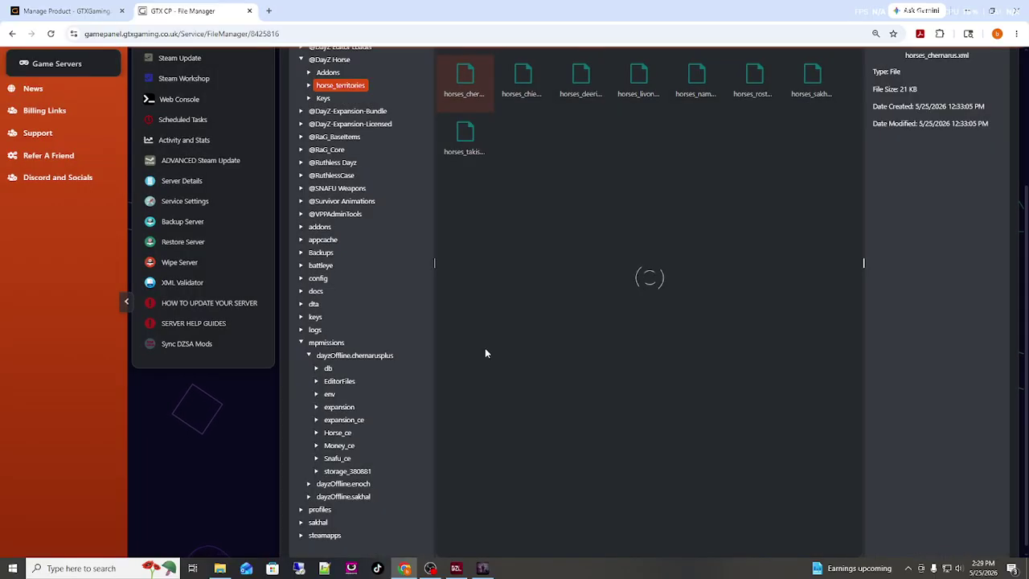
- Open the Chernarus mission's env folder and check the details of horses_chernarus.xml there
click(328, 395)
scroll(623, 314, up, 3)
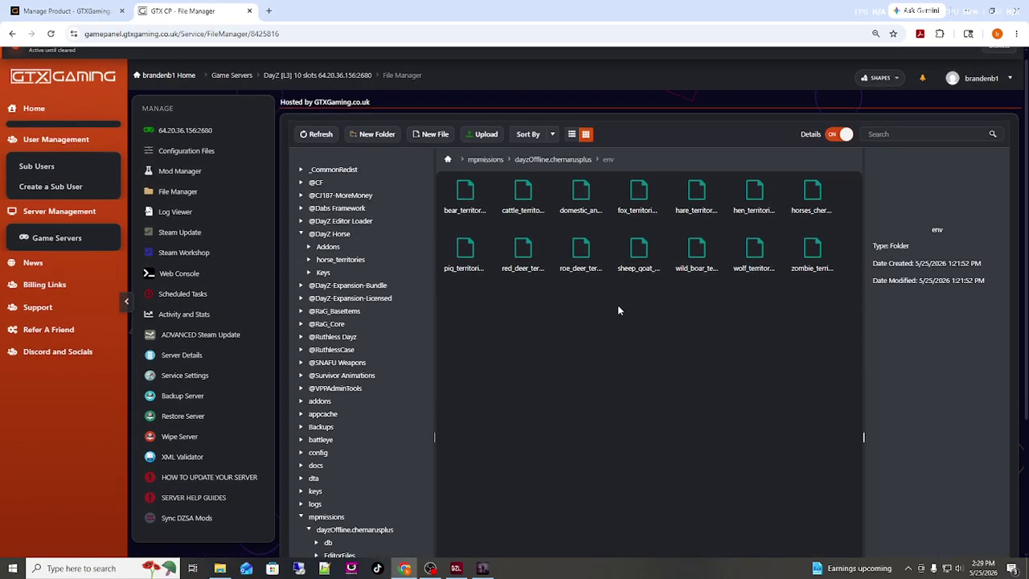
click(814, 211)
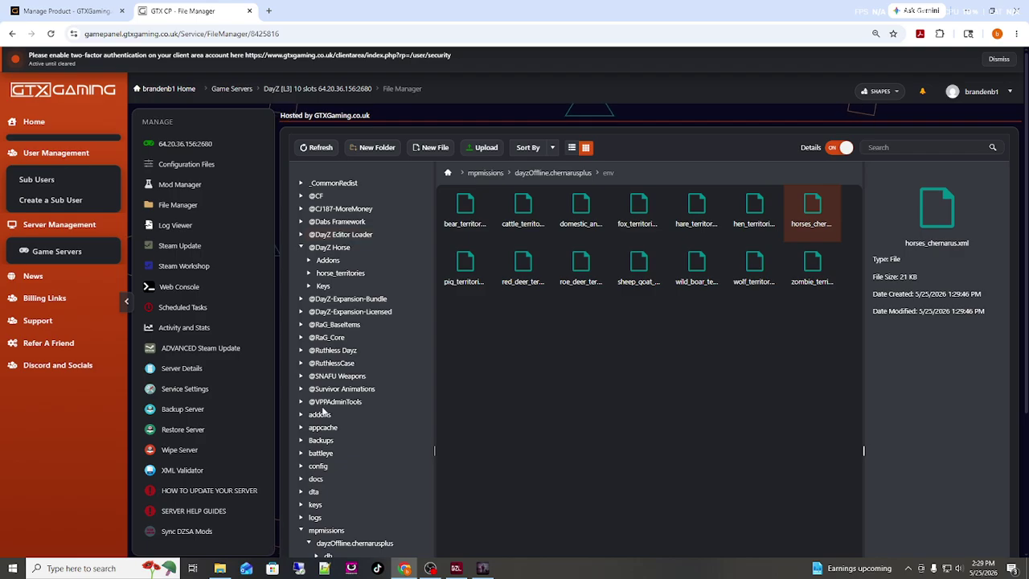
- Copy the name wild_horse_territories from its file path line in the Chernarus mission's cfgenvironment.xml, then close the file
scroll(380, 474, down, 2)
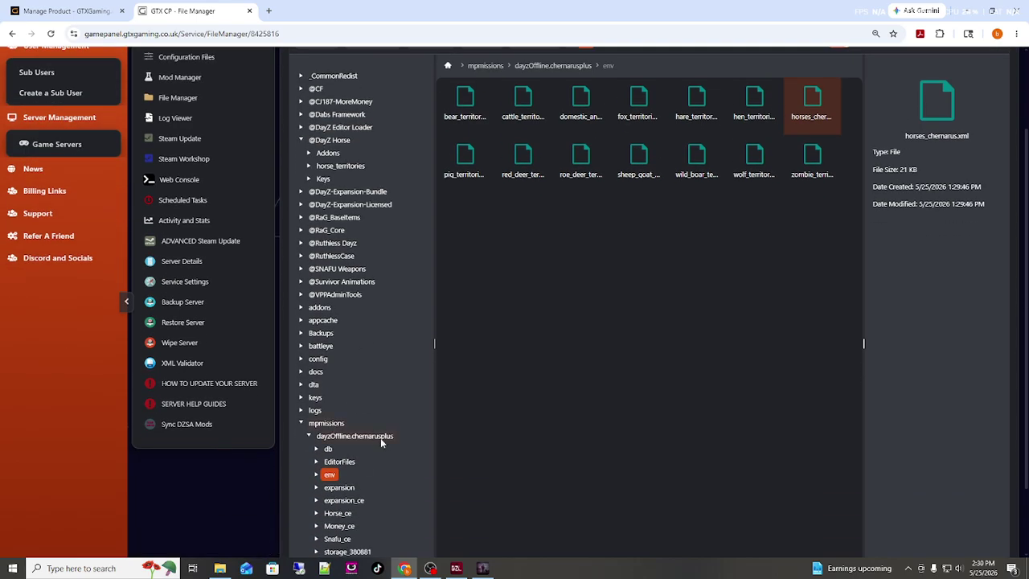
scroll(322, 446, up, 3)
scroll(492, 291, down, 4)
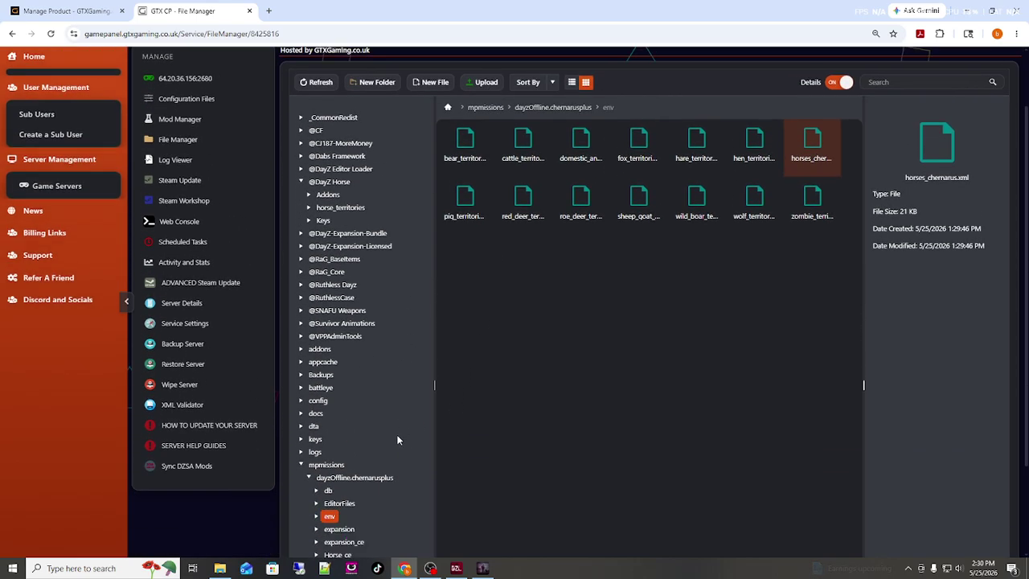
click(364, 350)
scroll(683, 341, up, 4)
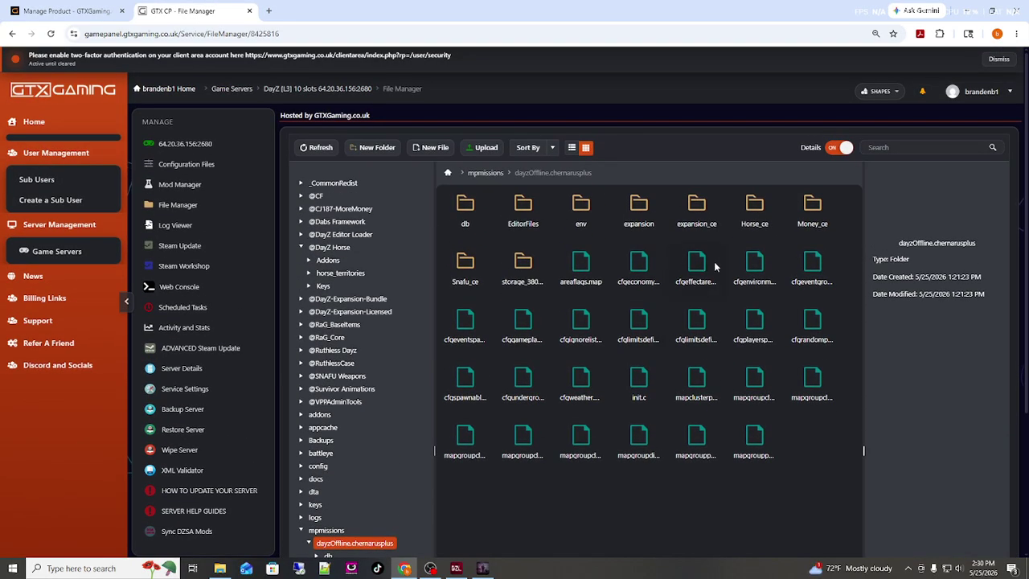
double_click(754, 265)
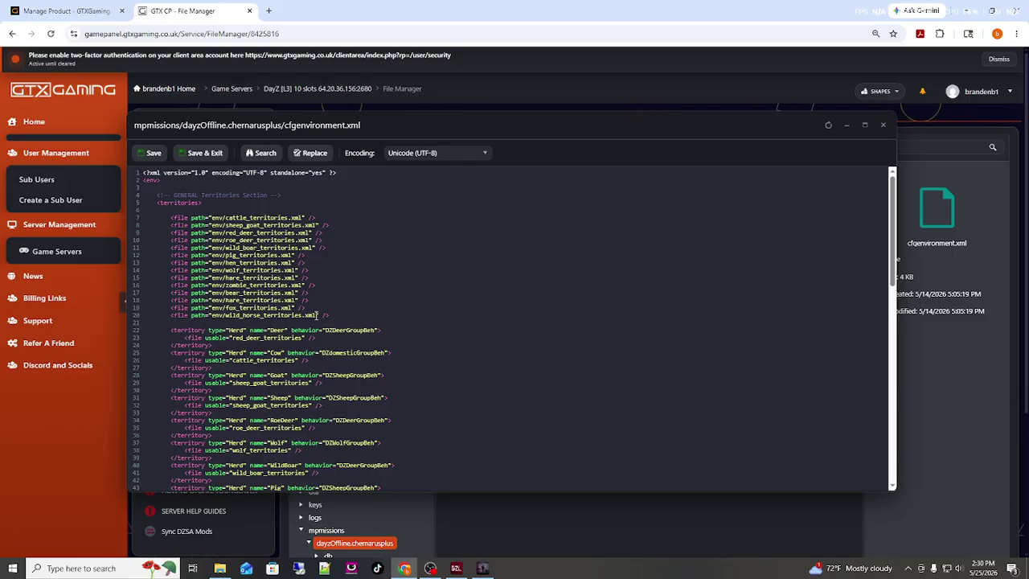
right_click(237, 316)
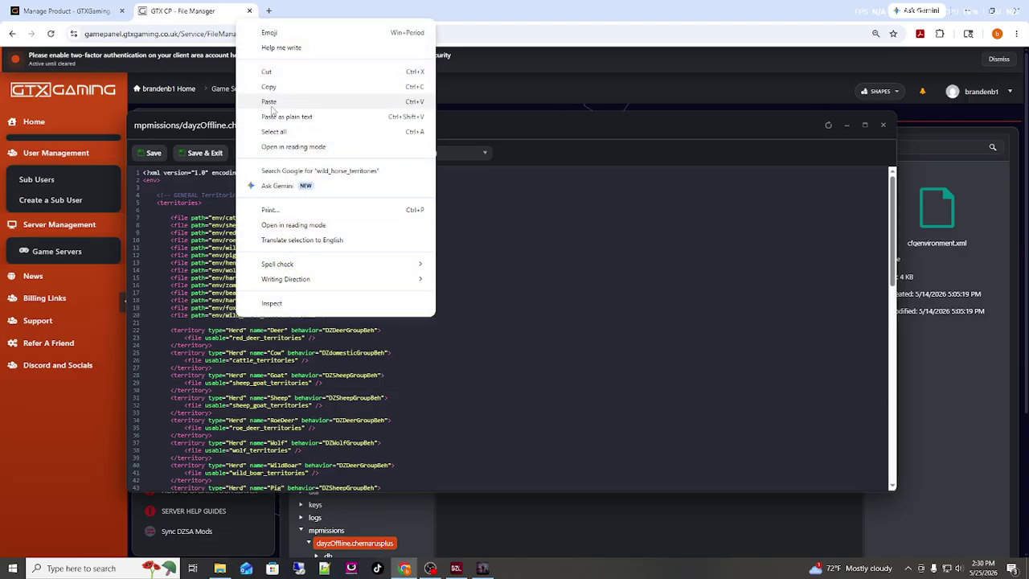
click(274, 79)
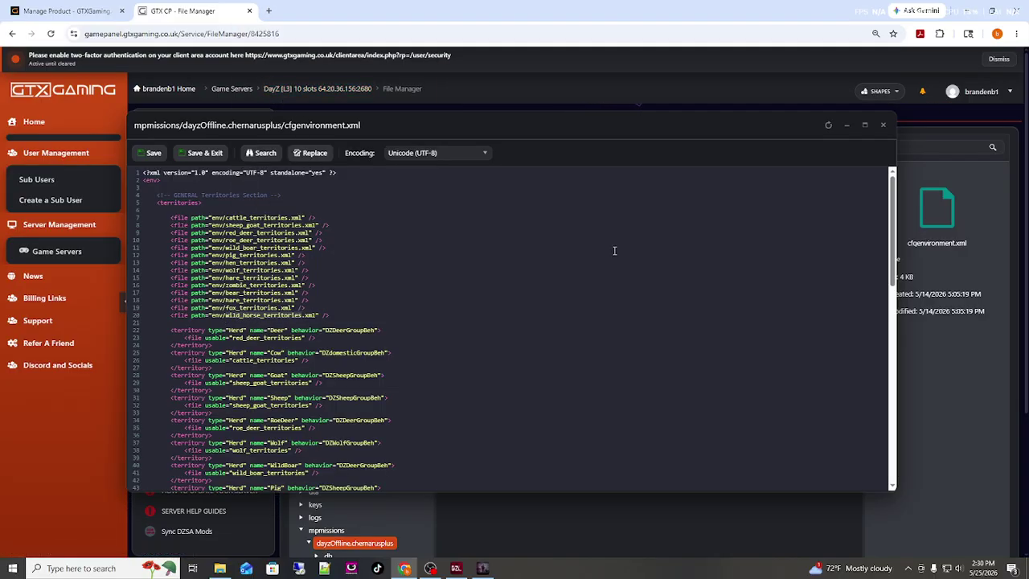
click(885, 125)
- Rename horses_chernarus.xml in the Chernarus mission's env folder as wild_horse_territories.xml
scroll(405, 336, down, 2)
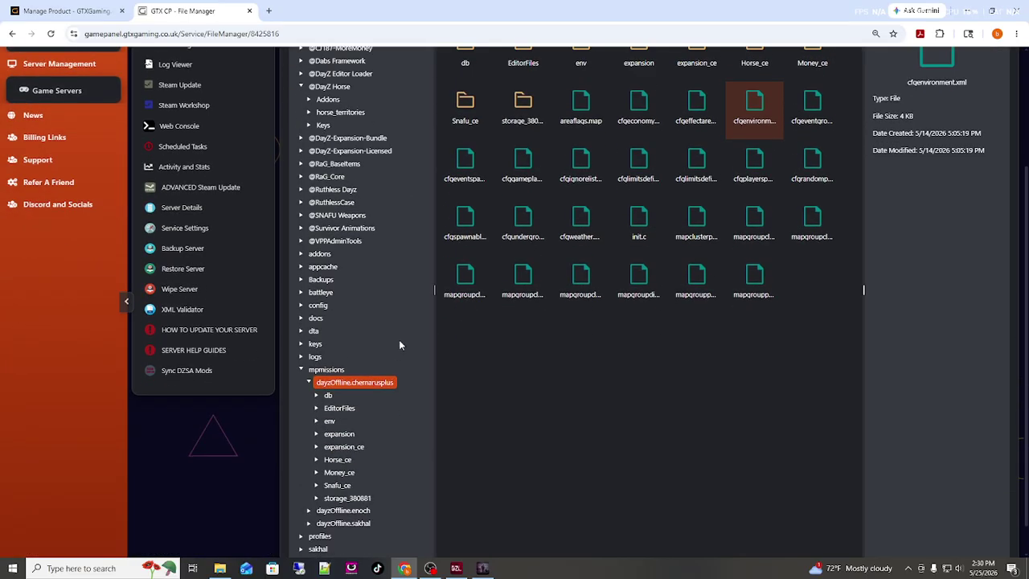
click(329, 421)
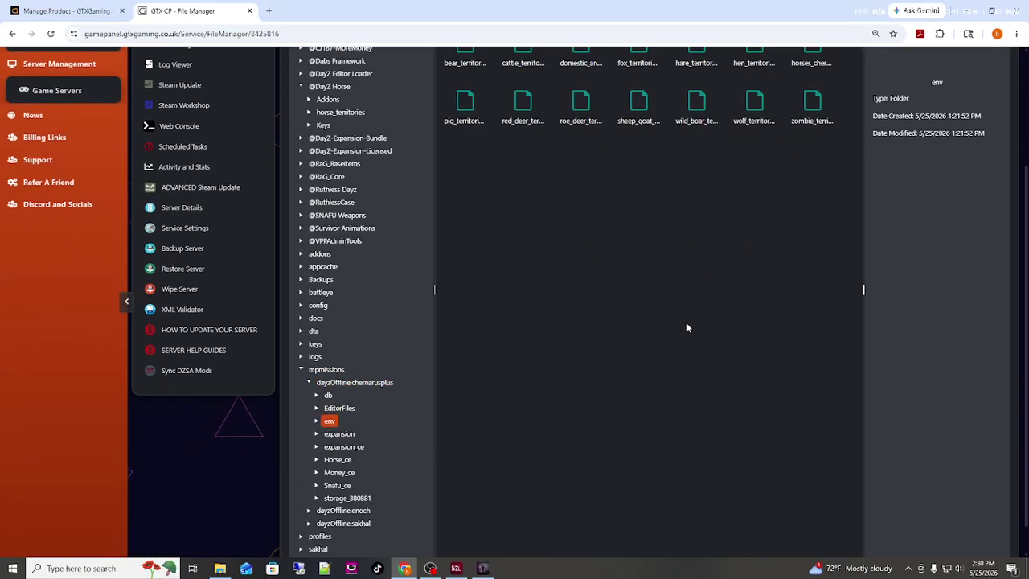
scroll(686, 328, up, 2)
click(811, 217)
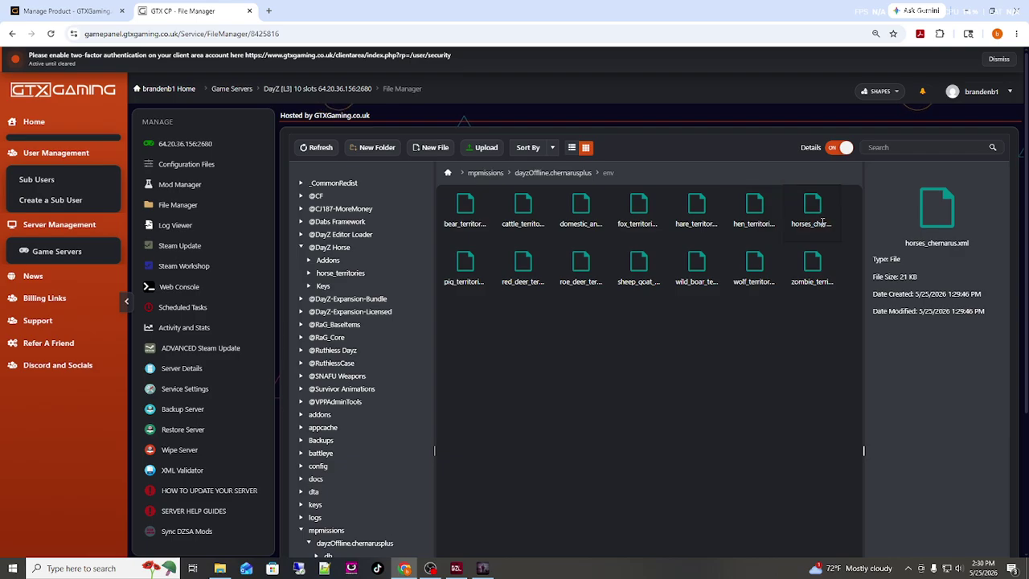
right_click(829, 226)
click(850, 245)
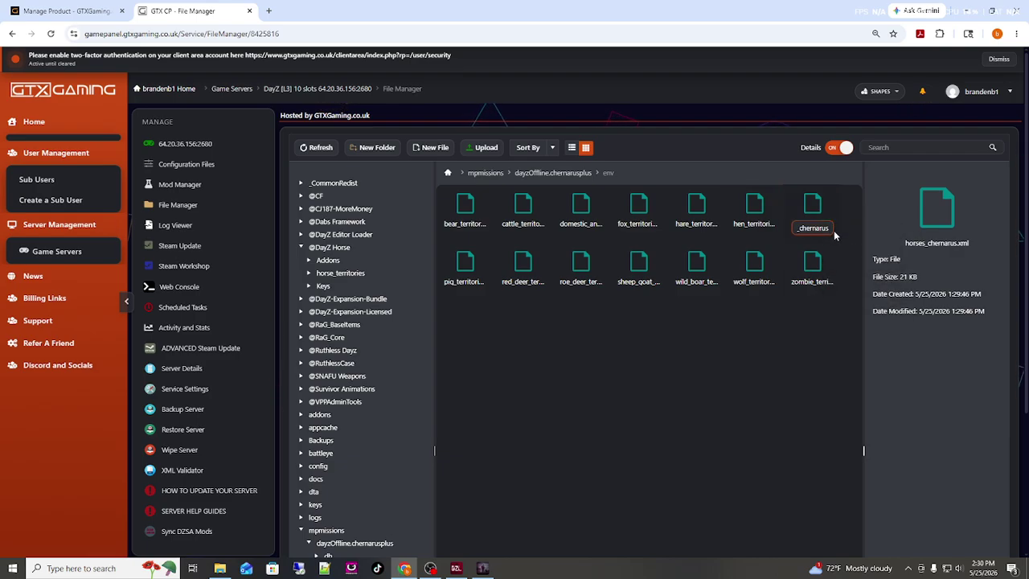
drag(823, 228, 774, 232)
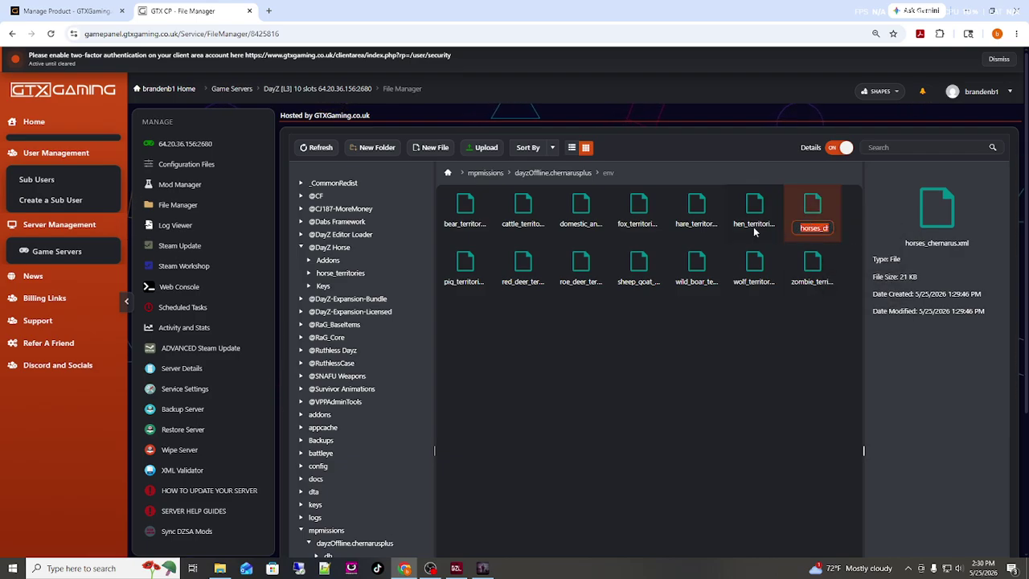
click(812, 227)
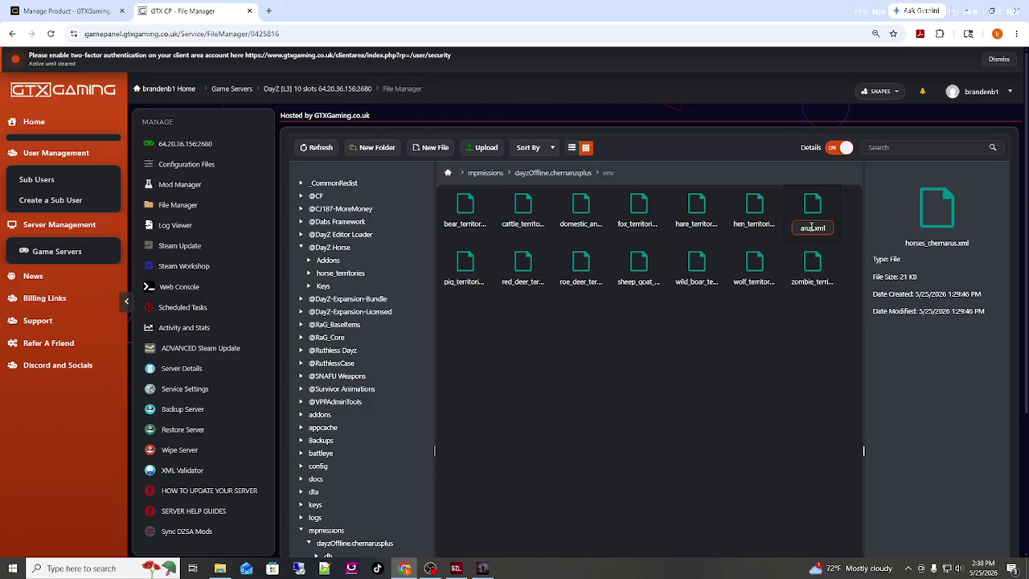
click(793, 228)
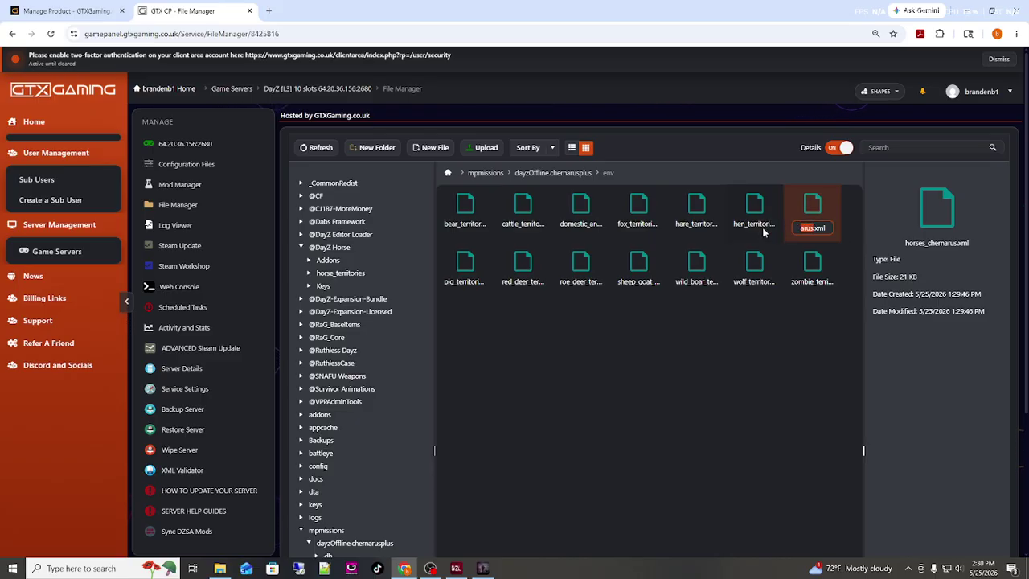
key(Return)
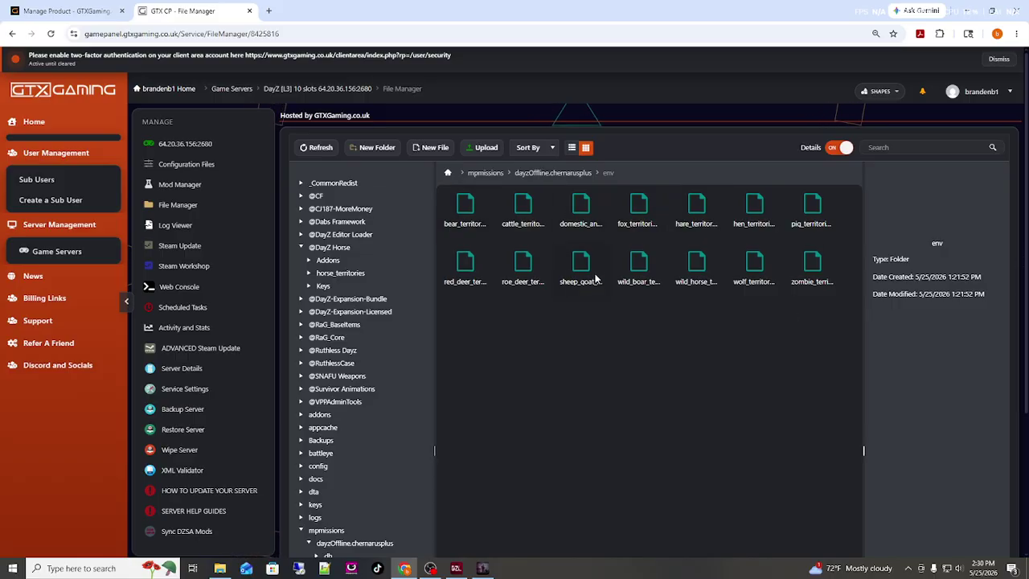
- Check the renamed horse territories file's name against its path entry in the mission's cfgenvironment.xml
click(695, 265)
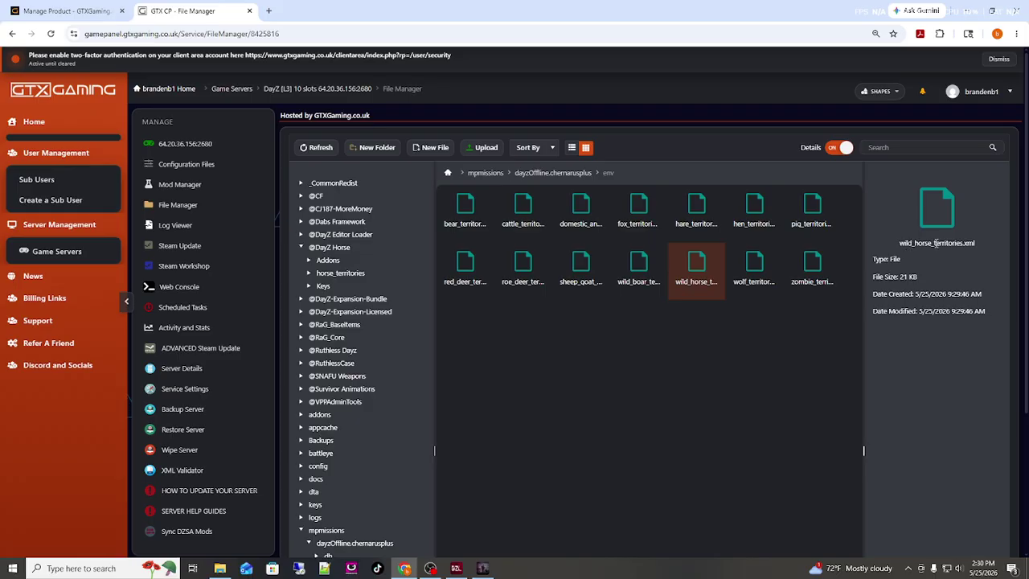
scroll(471, 345, down, 2)
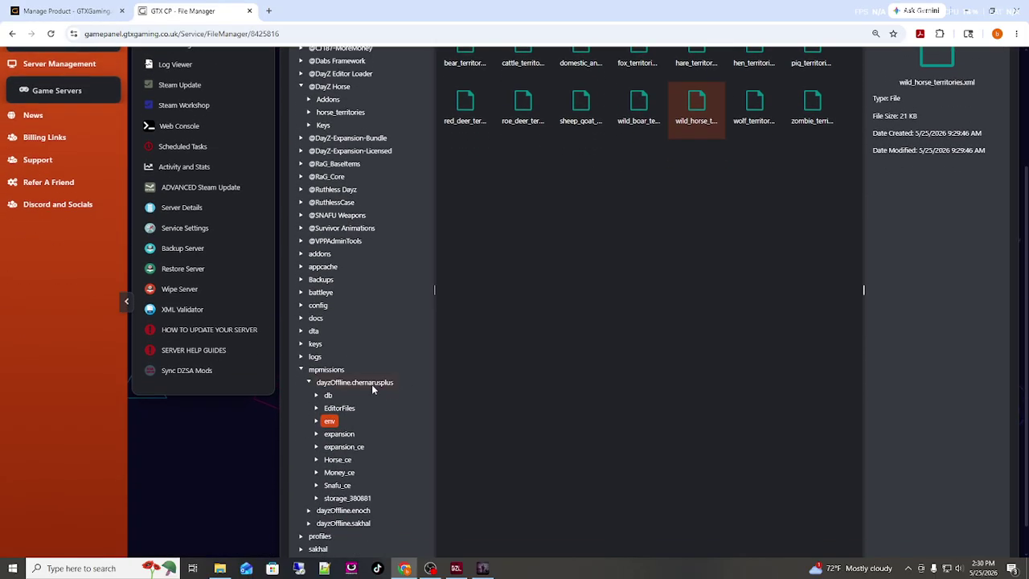
click(354, 384)
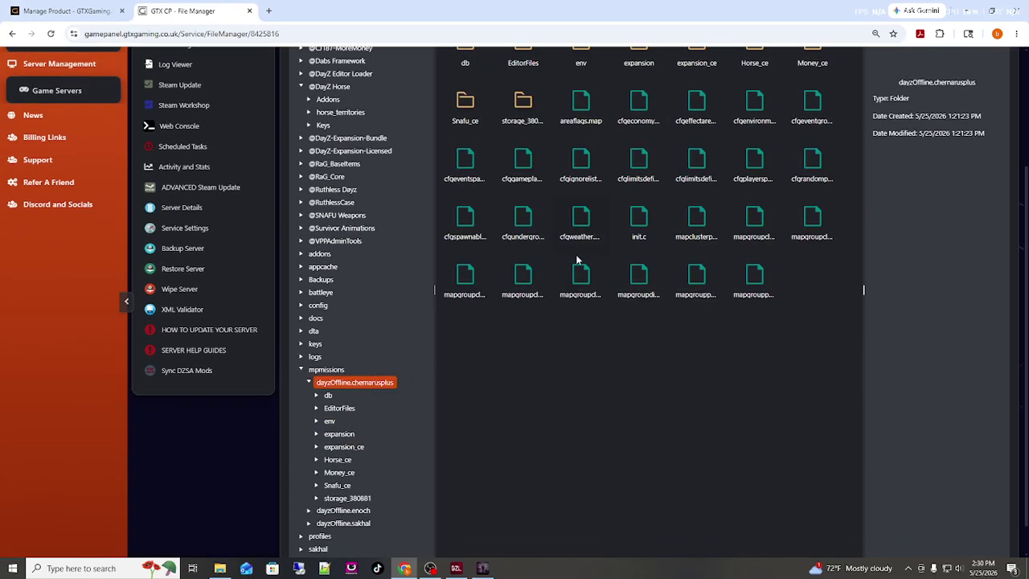
scroll(579, 258, up, 2)
double_click(754, 263)
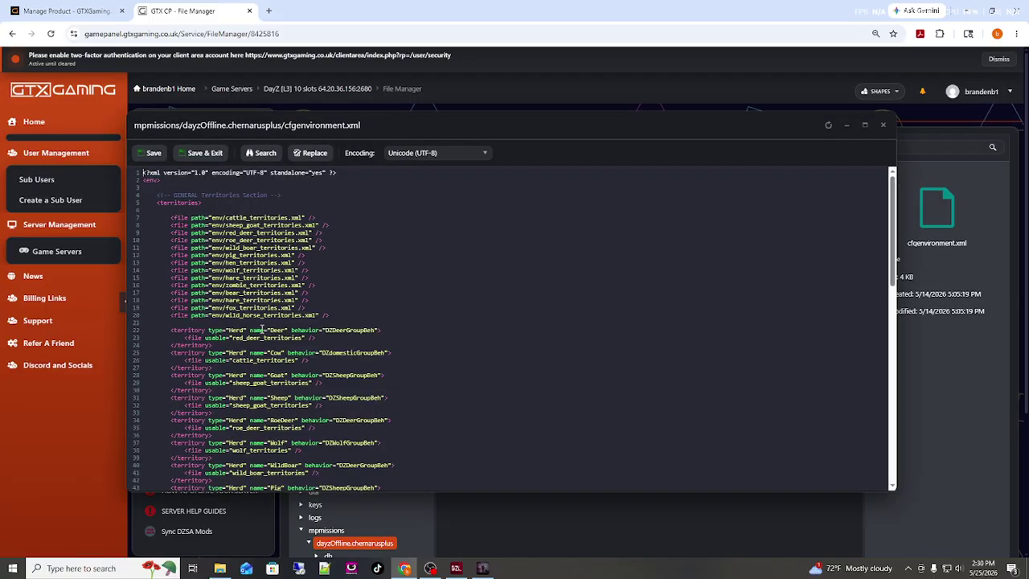
click(883, 125)
- Open wild_horse_territories.xml from the mission's env folder, look through its territory zones and close it
scroll(347, 429, down, 2)
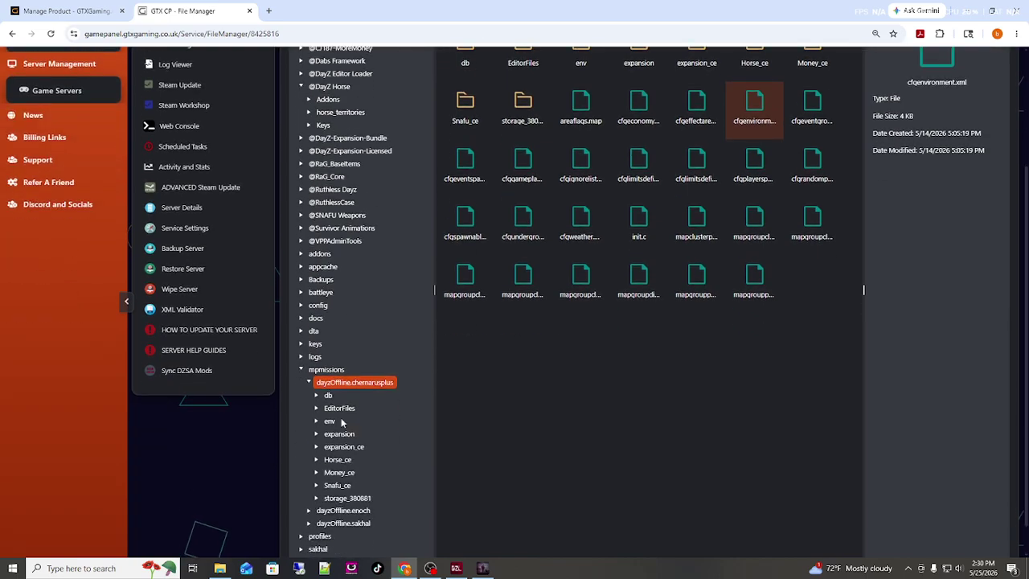
click(329, 422)
scroll(624, 386, up, 2)
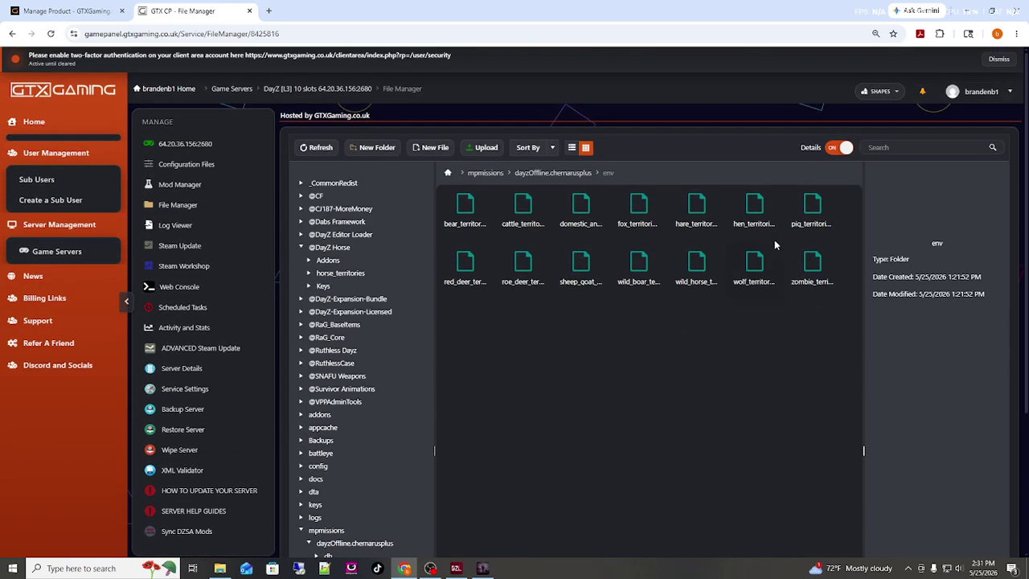
double_click(695, 260)
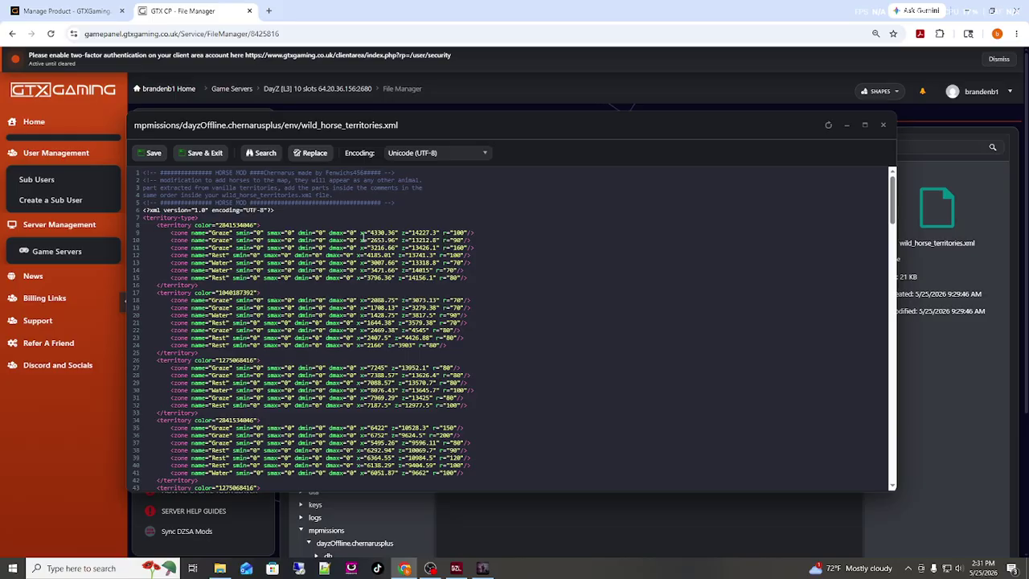
scroll(374, 308, down, 7)
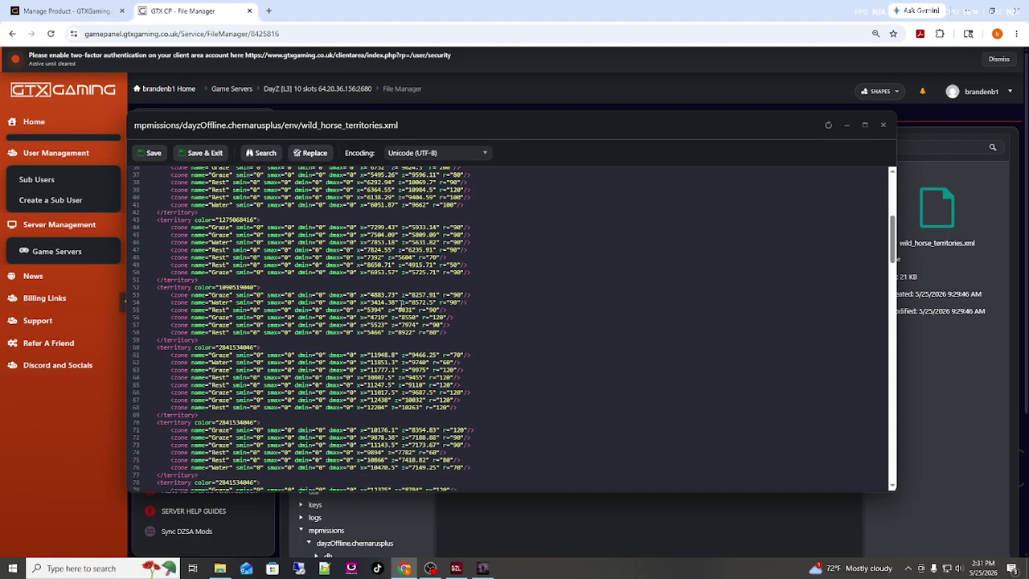
scroll(407, 410, down, 3)
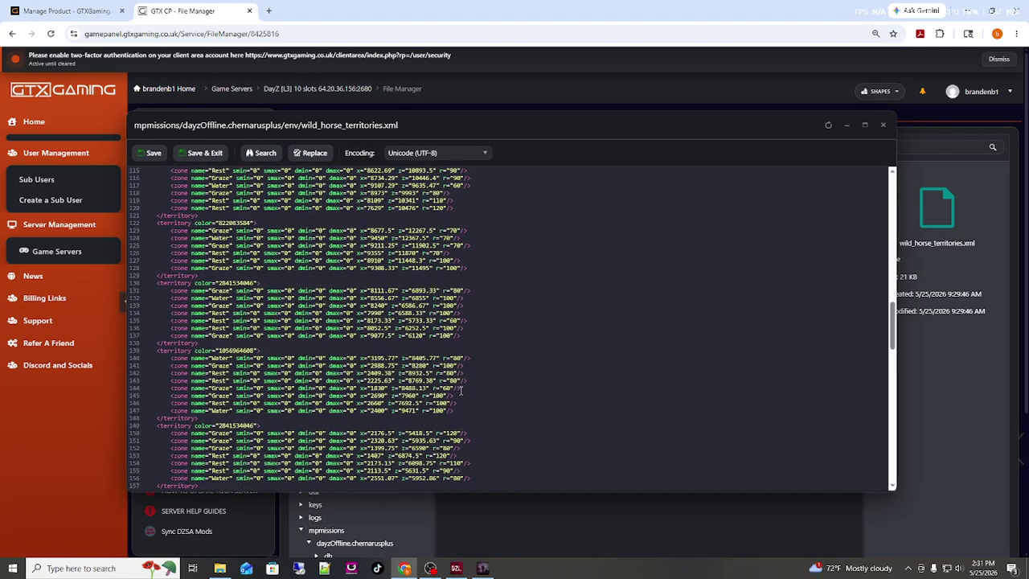
click(883, 127)
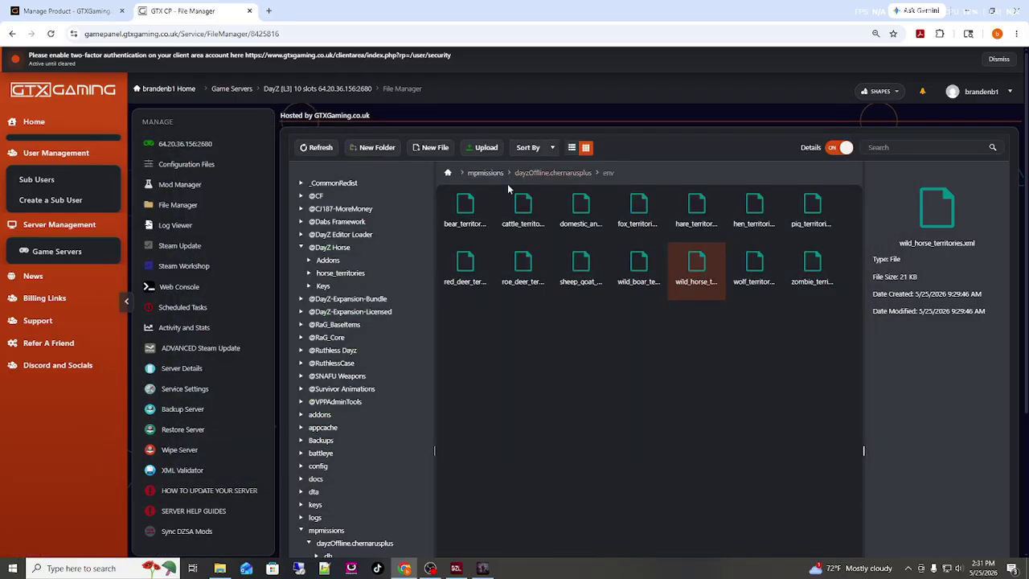
click(336, 248)
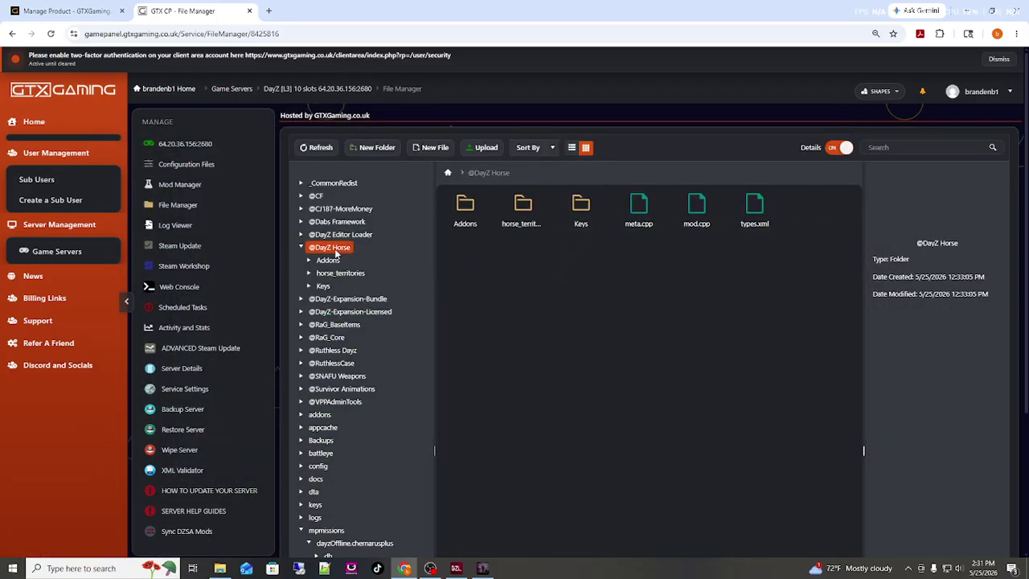
double_click(540, 205)
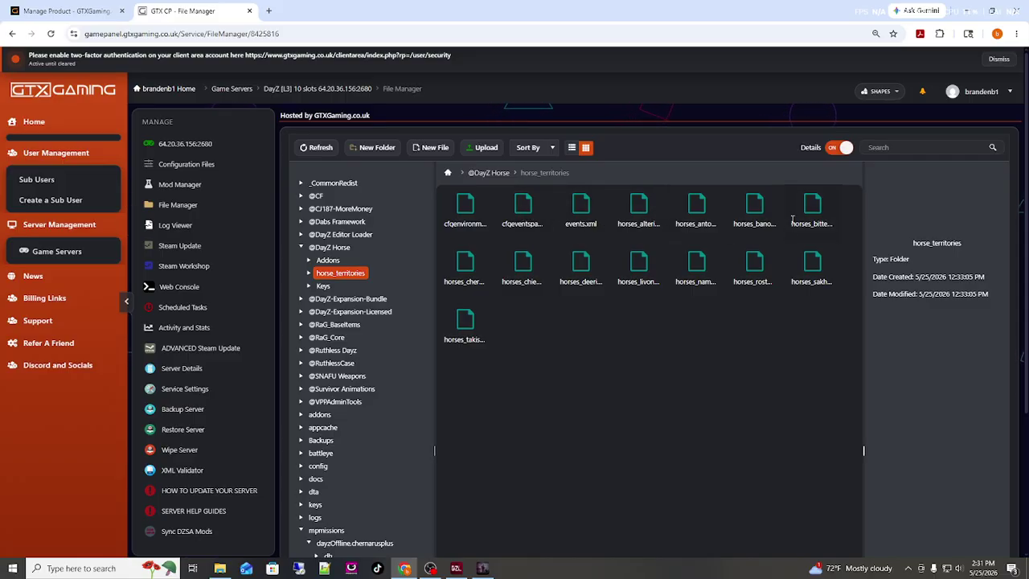
click(466, 270)
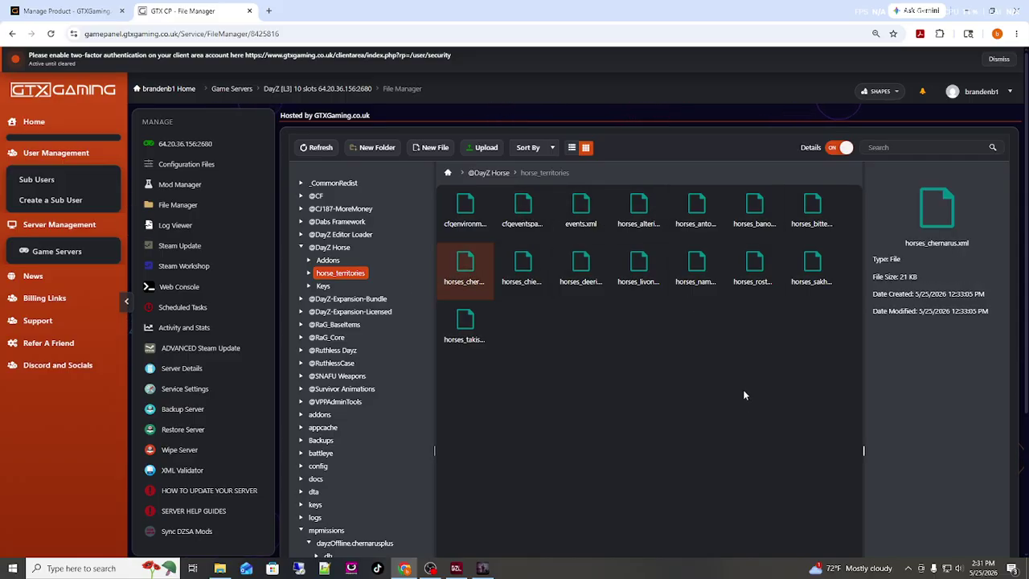
- Delete the storage_380881 folder from the dayzOffline.chernarusplus mission folder
click(318, 90)
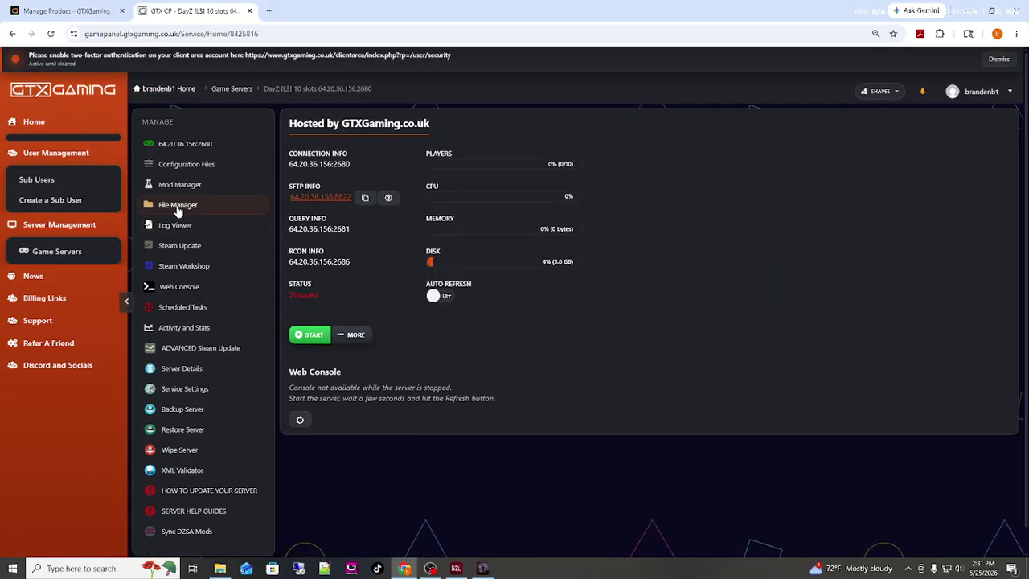
key(alt+Left)
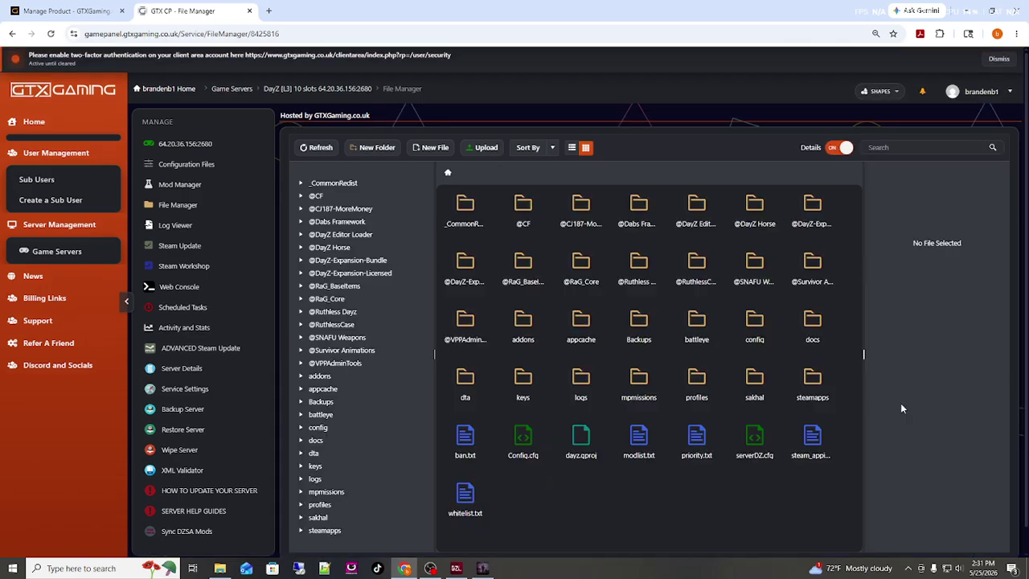
click(637, 383)
double_click(636, 384)
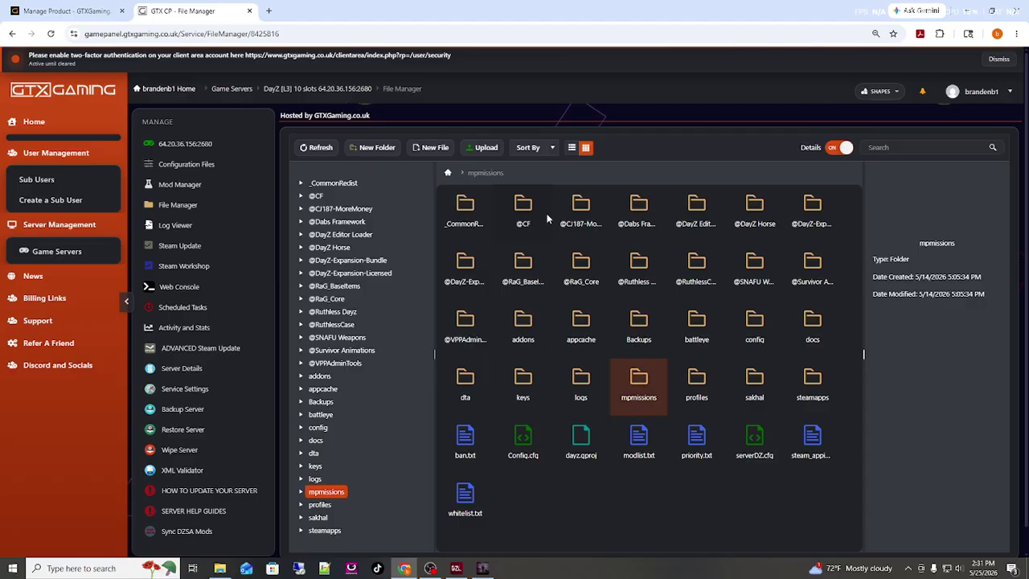
double_click(464, 206)
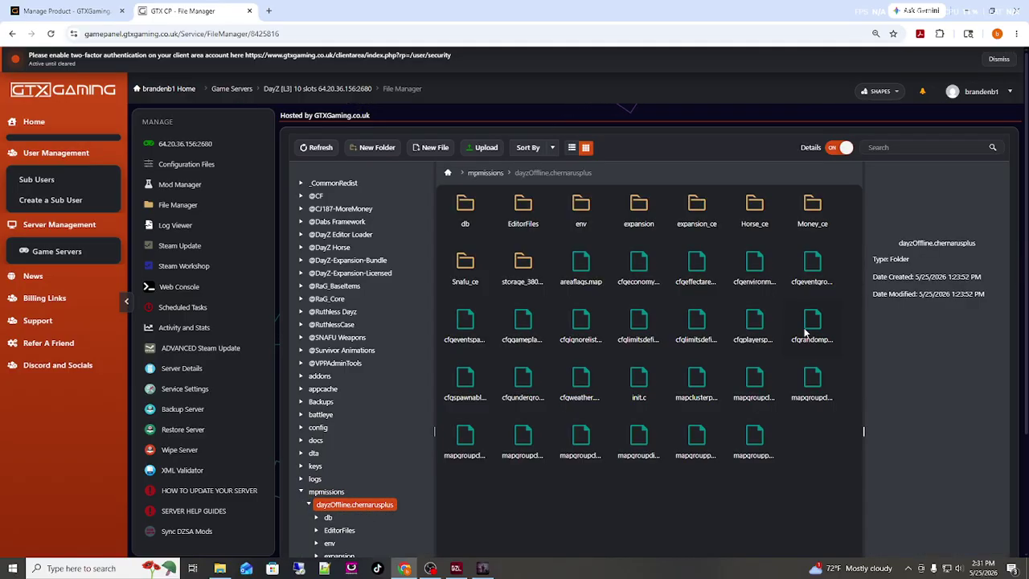
right_click(526, 271)
click(553, 319)
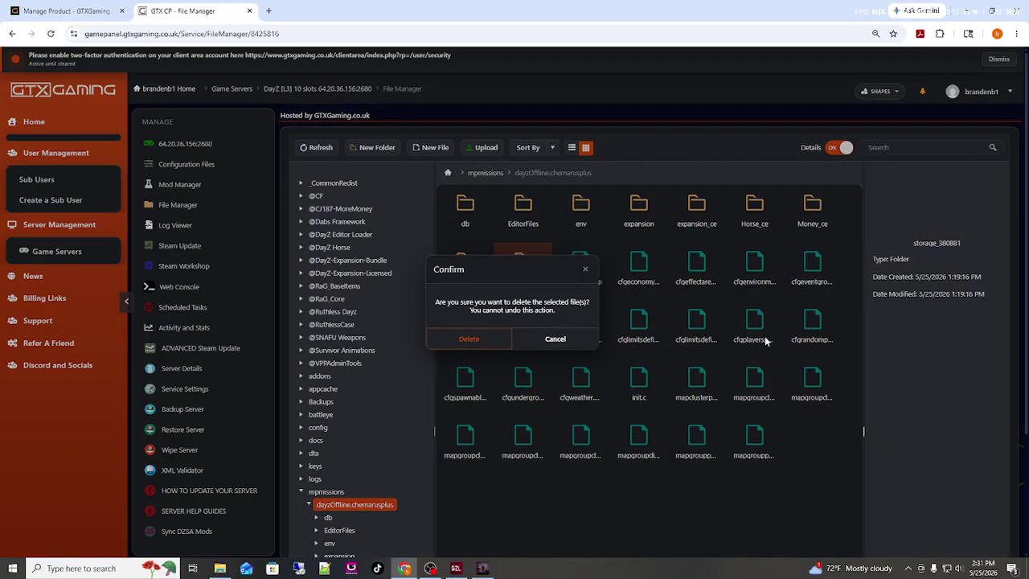
click(469, 341)
- Start the DayZ game server and open its DZSA mod sync page
scroll(704, 482, down, 2)
scroll(696, 492, up, 2)
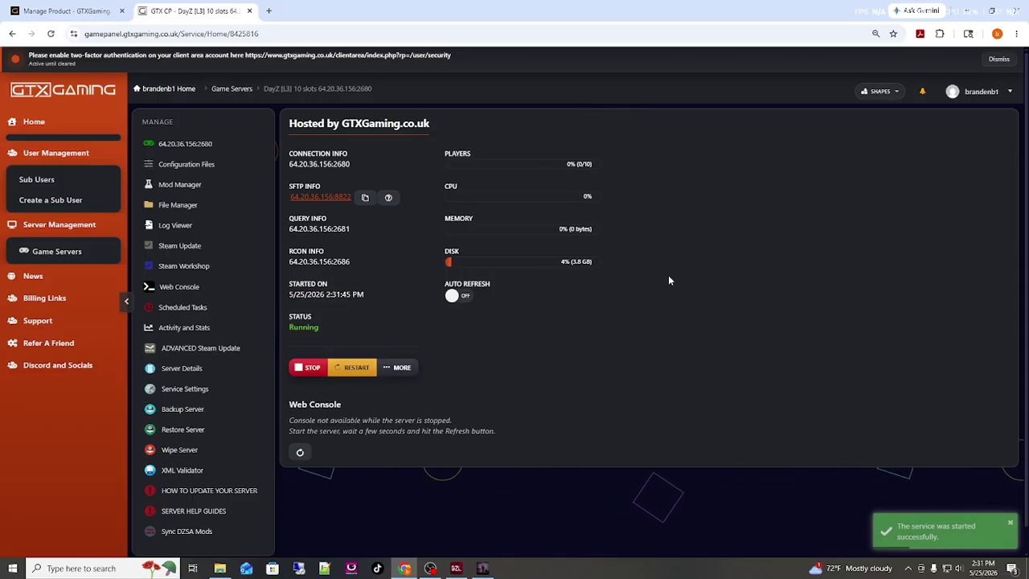
right_click(456, 568)
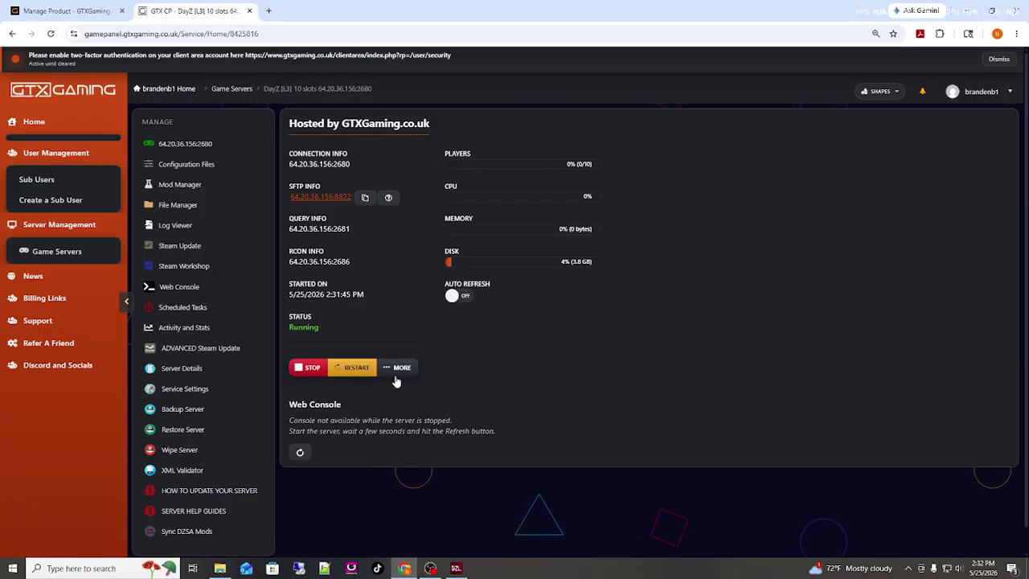
click(202, 531)
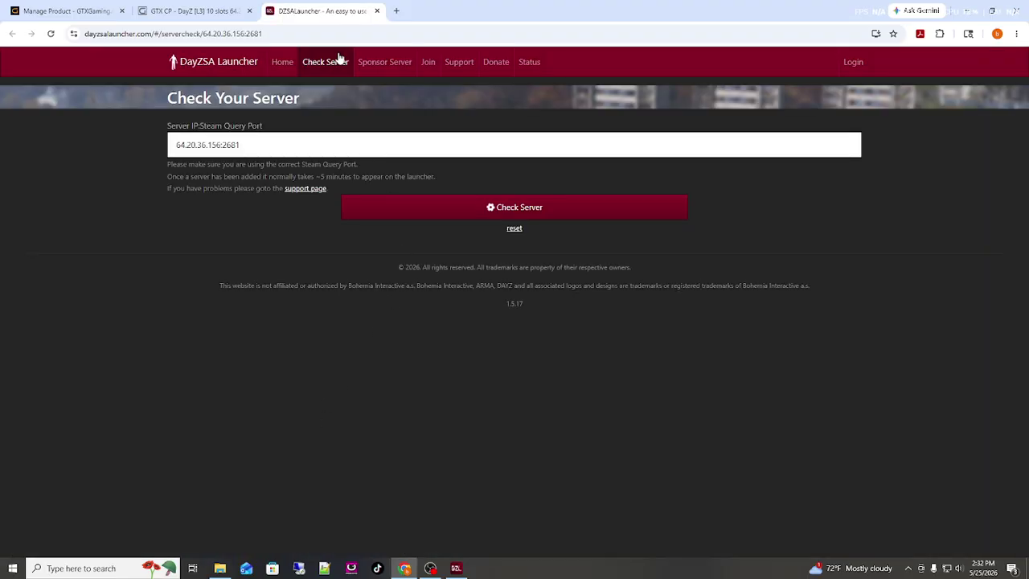
- Sync the server's mods with DZSA three more times, closing the server check page after each sync
click(377, 11)
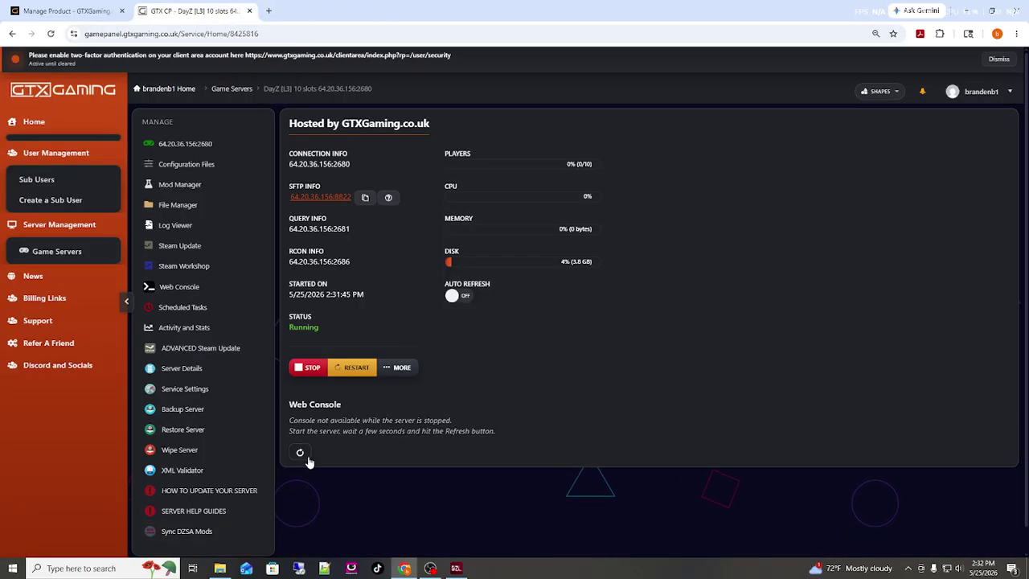
click(210, 532)
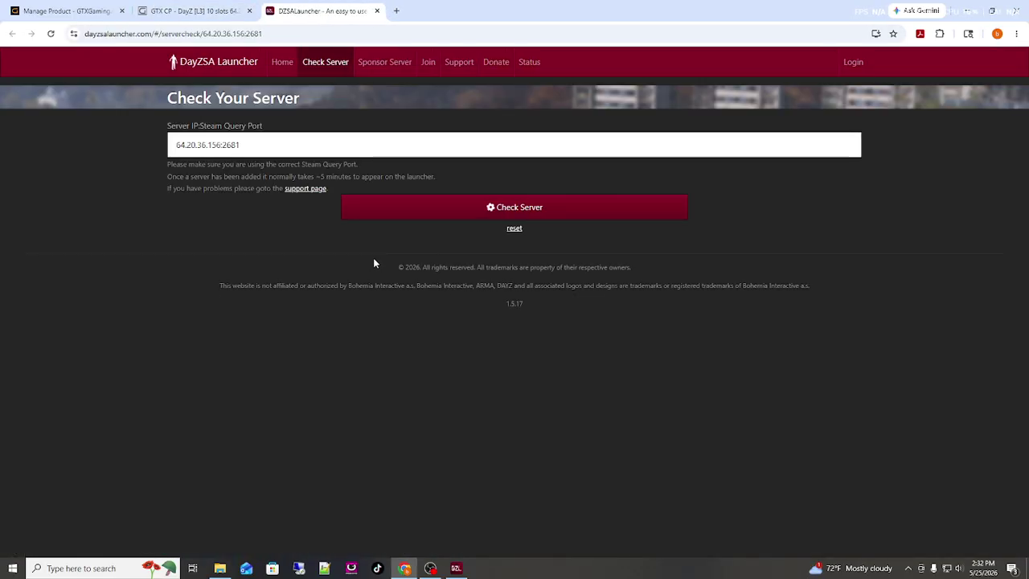
click(377, 10)
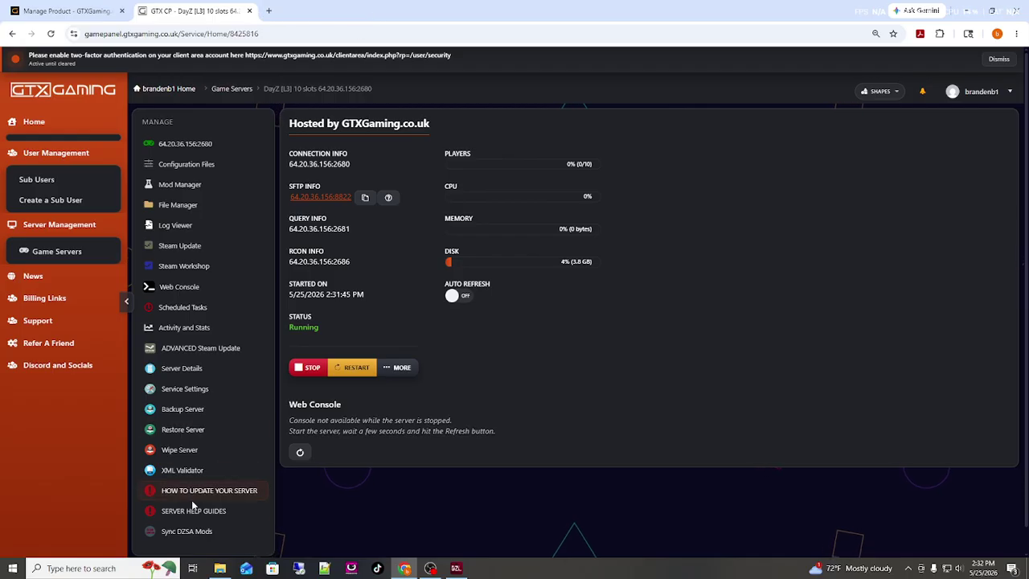
click(205, 531)
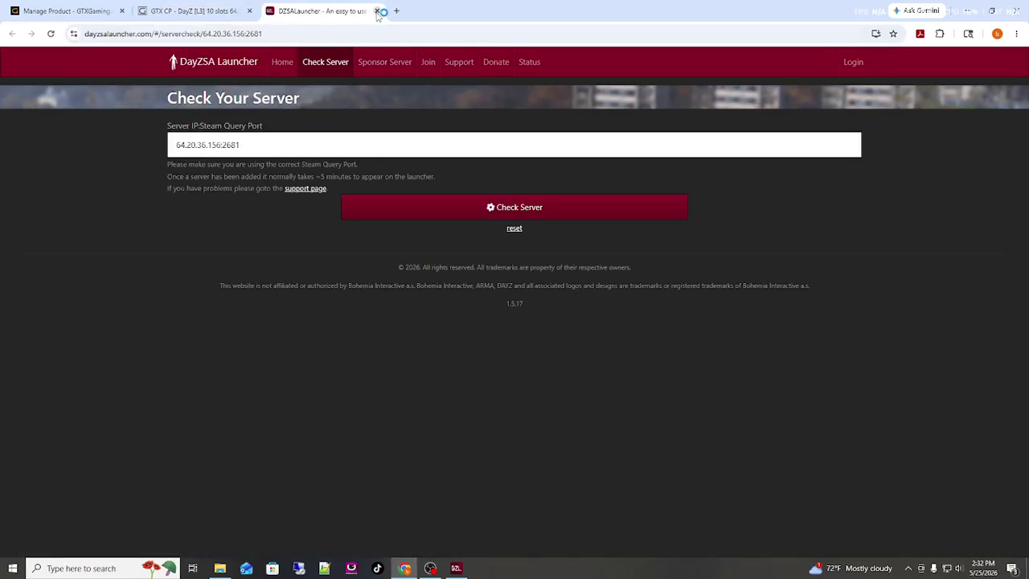
click(377, 10)
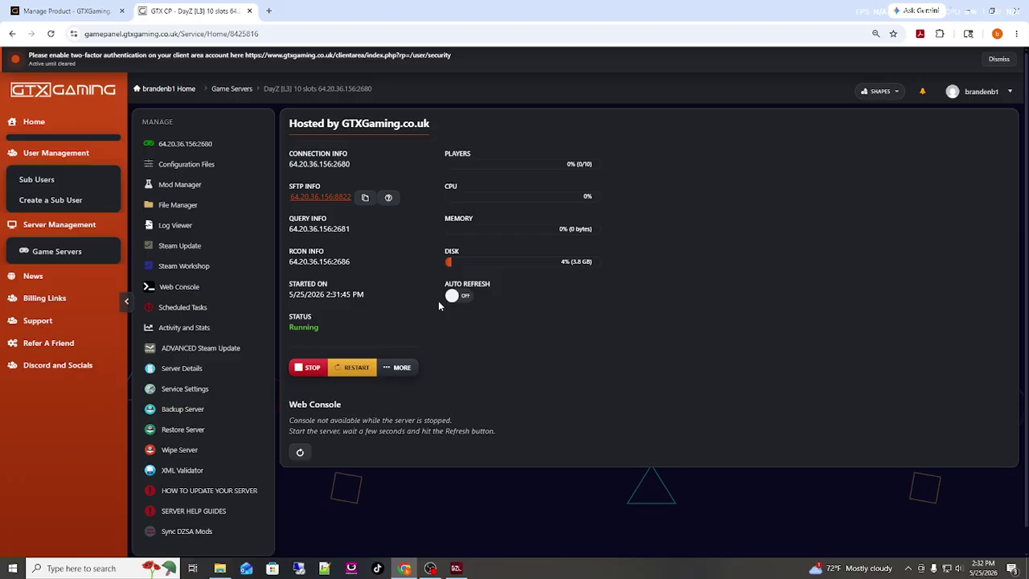
click(183, 531)
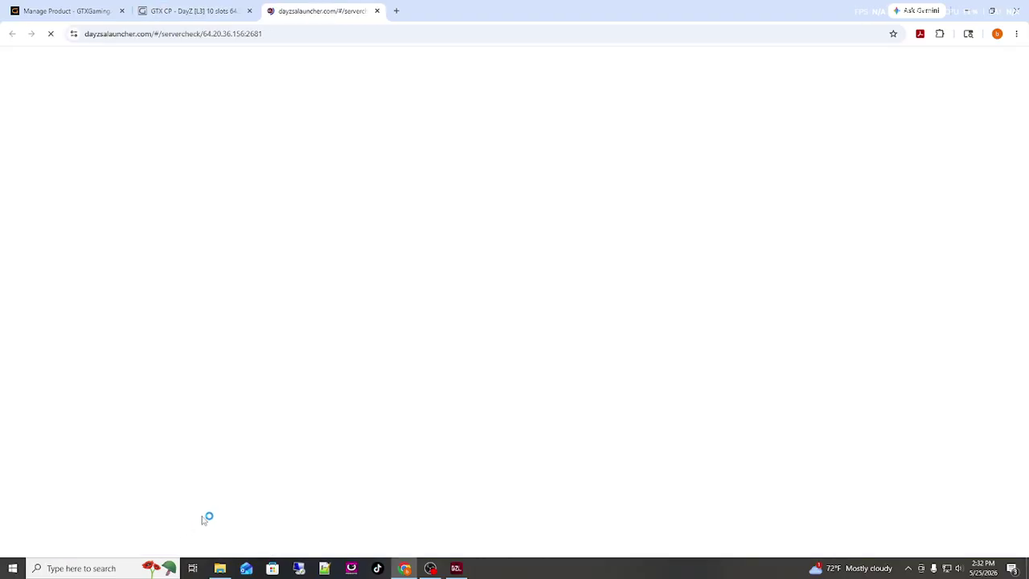
click(377, 11)
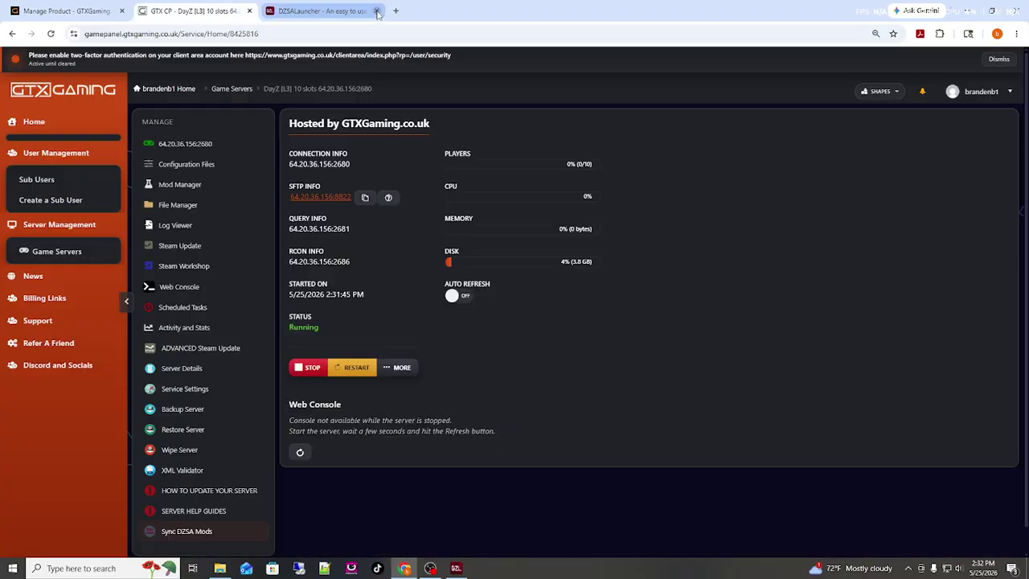
- Clear the browser and Videos folder from the desktop, look up the GTXGaming server in DZSA Launcher and close the launcher for a restart
click(969, 11)
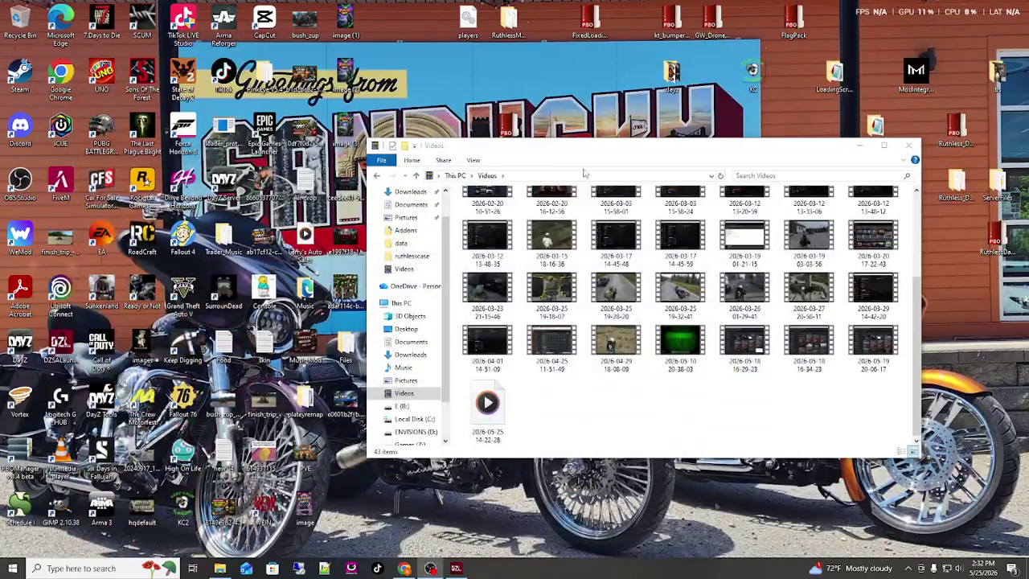
click(908, 145)
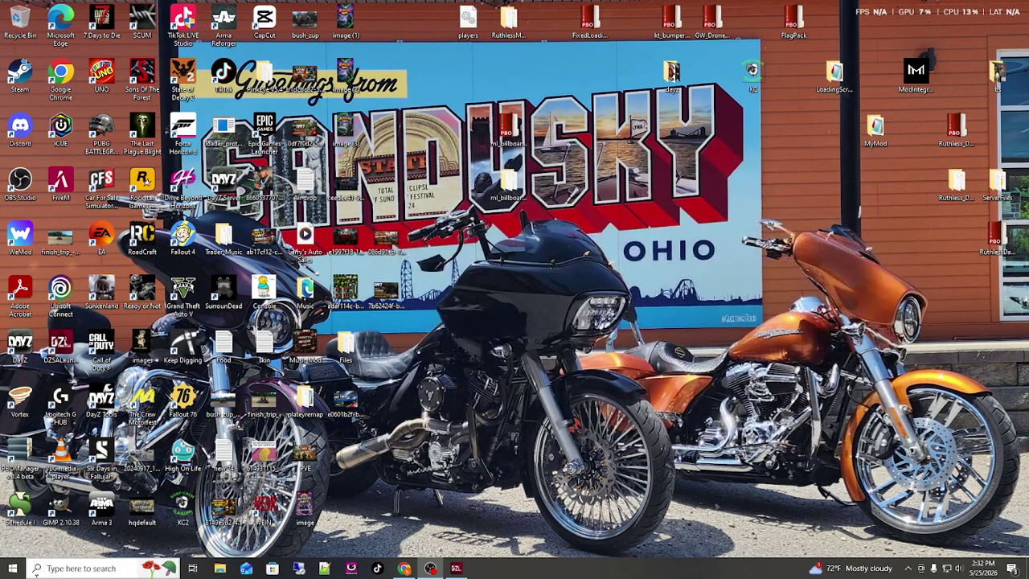
click(458, 570)
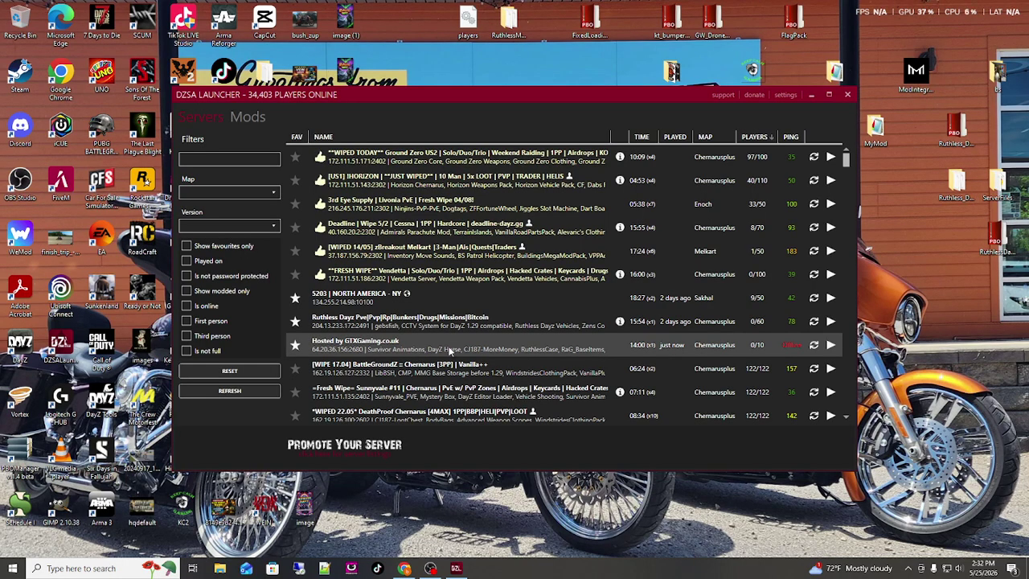
click(848, 95)
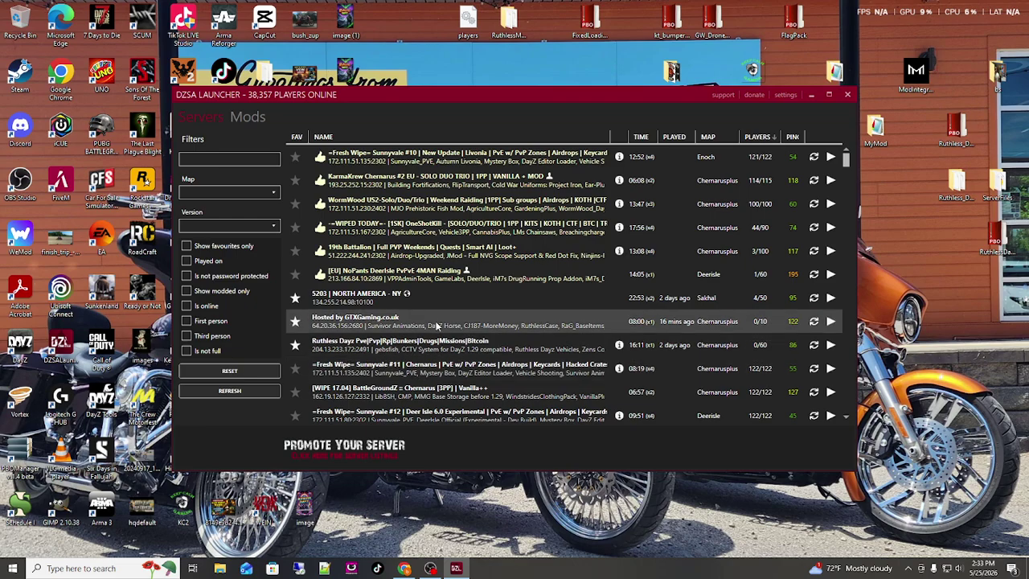
- Join the "Hosted by GTXGaming.co.uk" server from DZSA Launcher and spawn at Elektrozavodsk
click(832, 322)
click(763, 340)
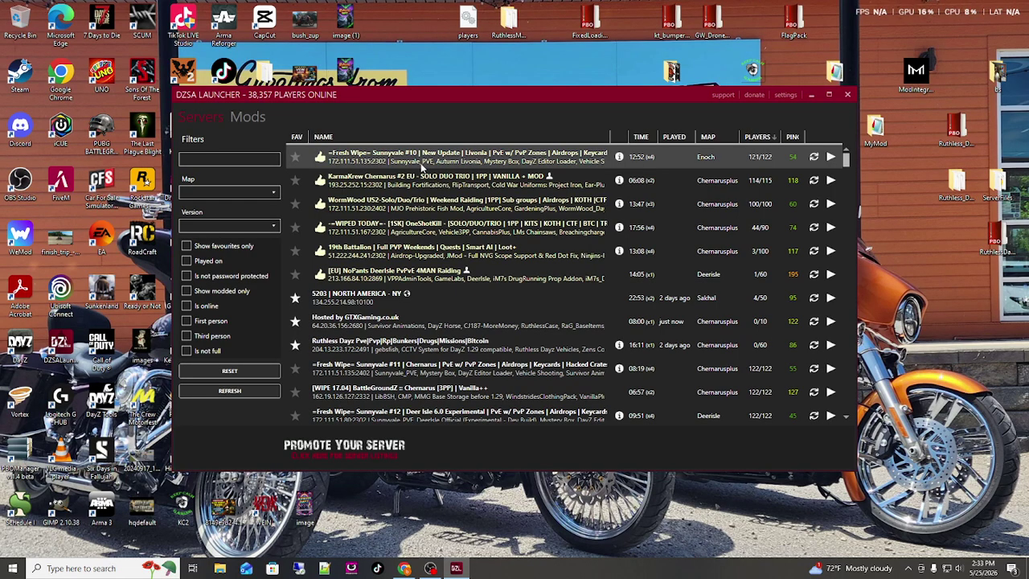
double_click(422, 163)
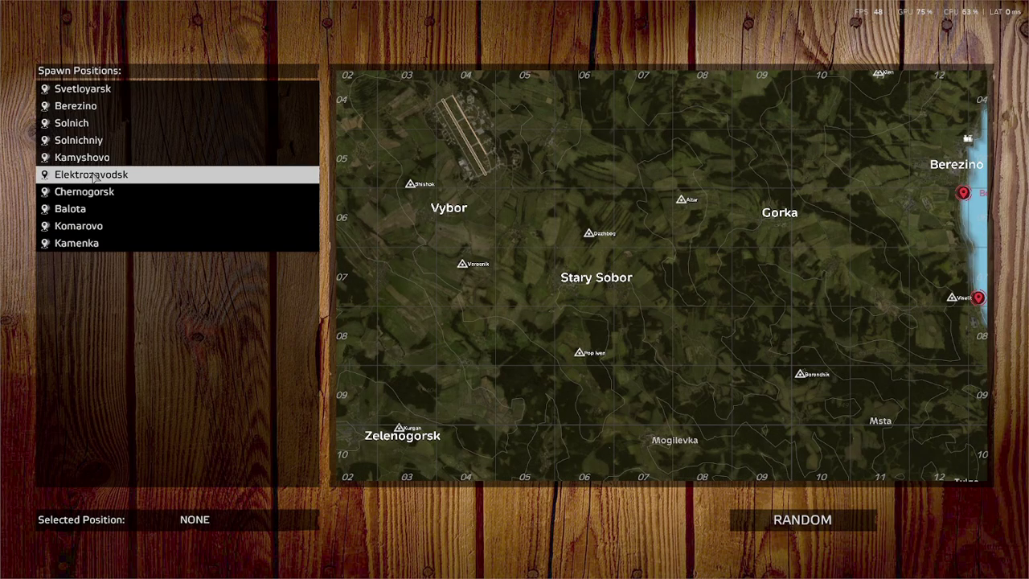
click(96, 174)
click(547, 521)
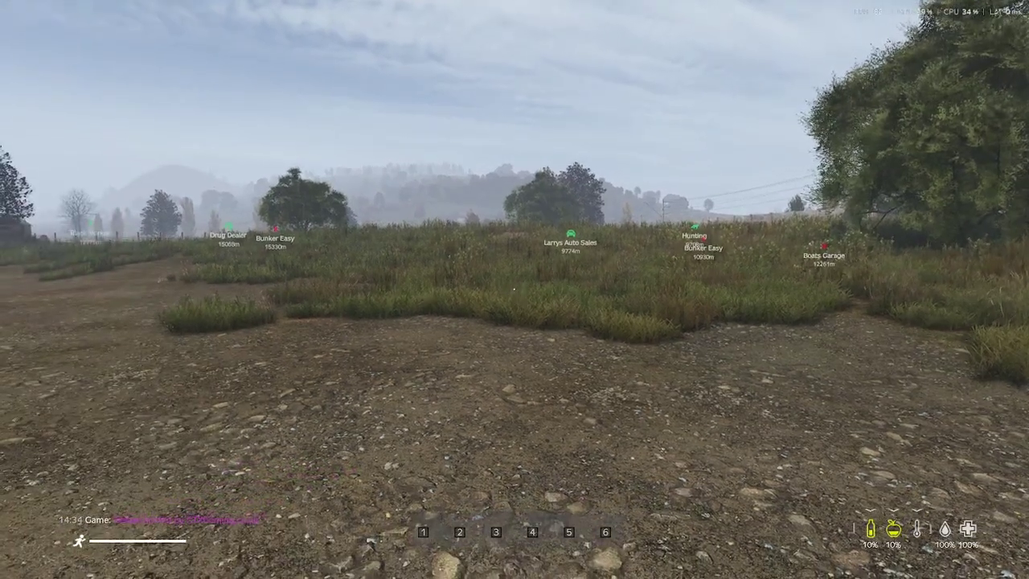
- Scan the map for spawned Saddle items with the XML Editor in V++ Admin Tools, look over their locations and close the map
key(y)
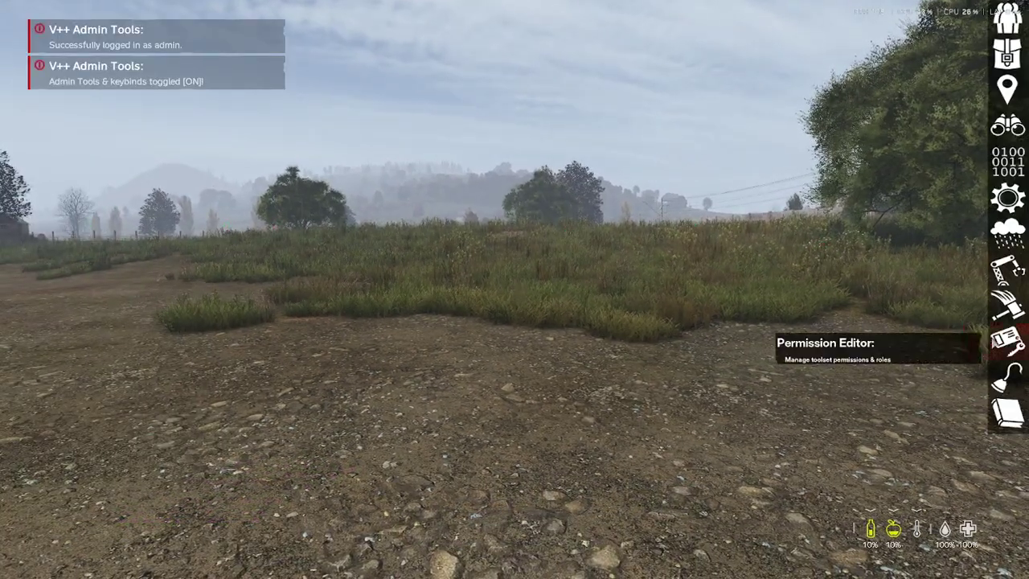
click(955, 415)
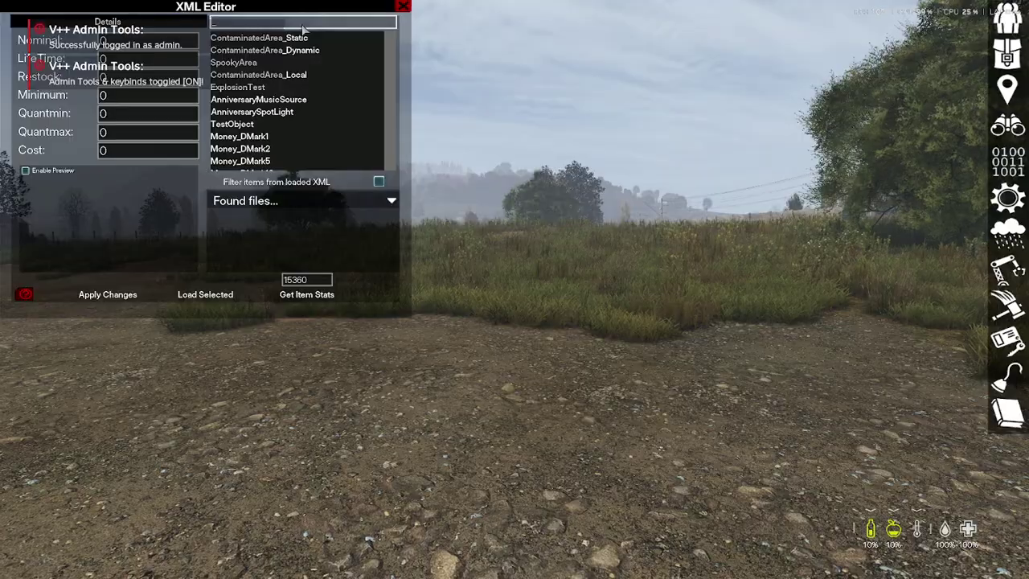
text(saddl)
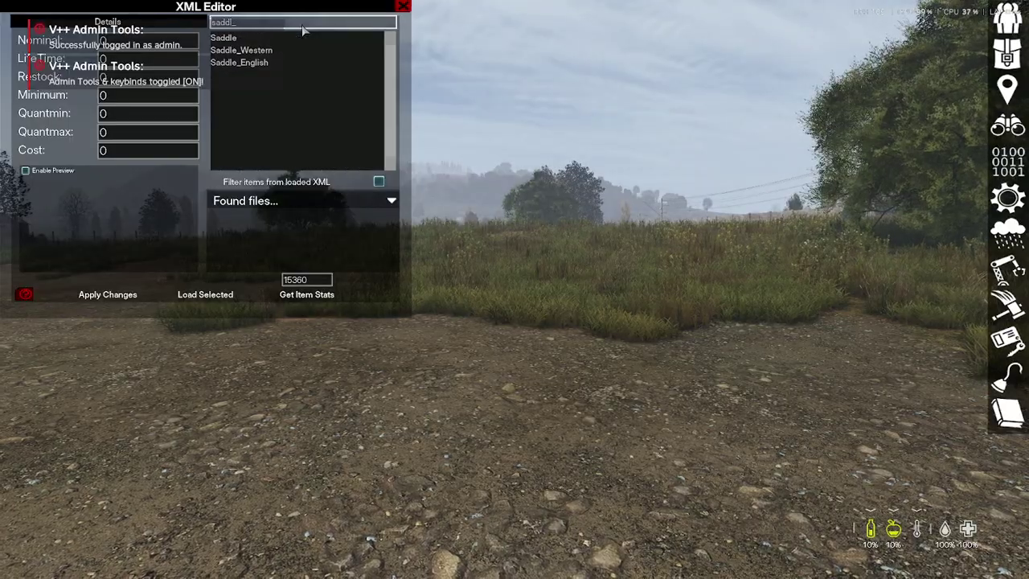
click(237, 38)
click(306, 295)
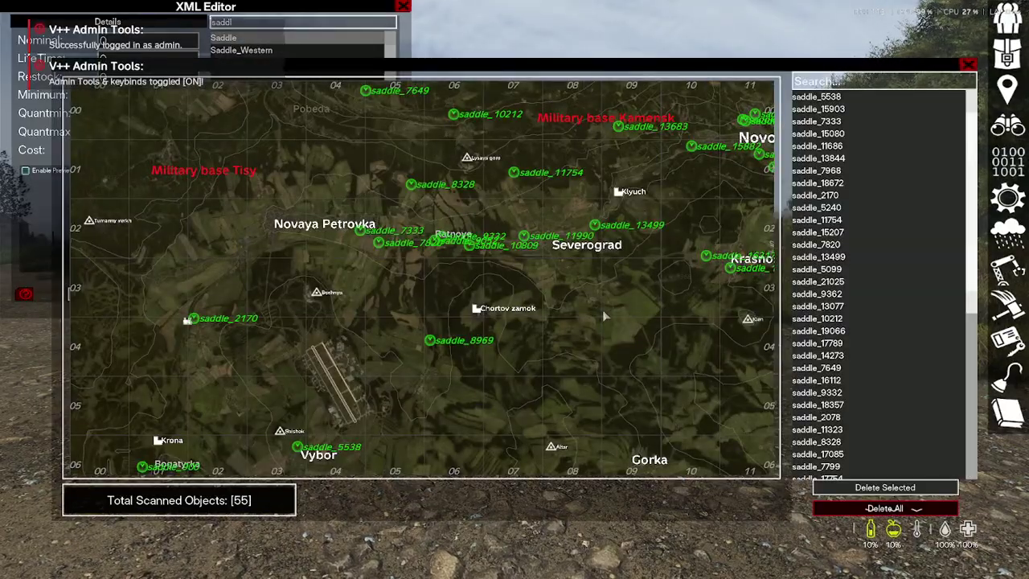
drag(621, 317, 477, 303)
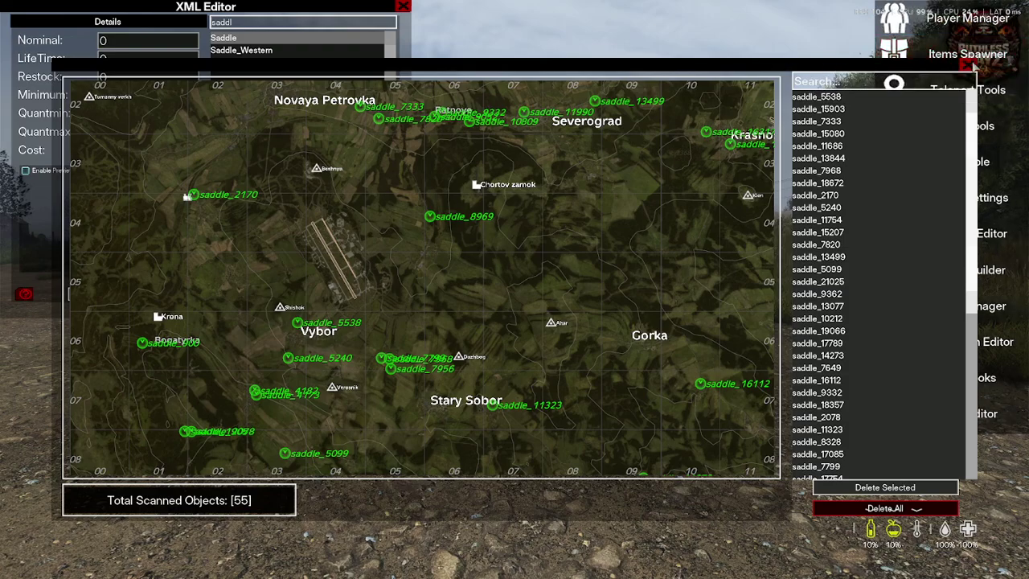
click(924, 90)
- Get the item stats for Saddle_Western and Saddle_English and close the result map
click(233, 51)
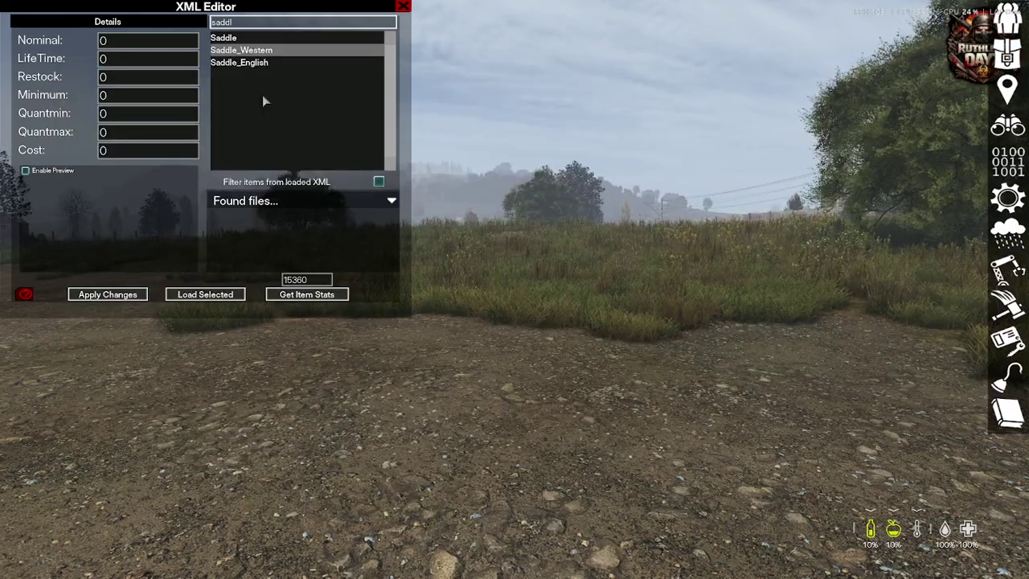
click(326, 296)
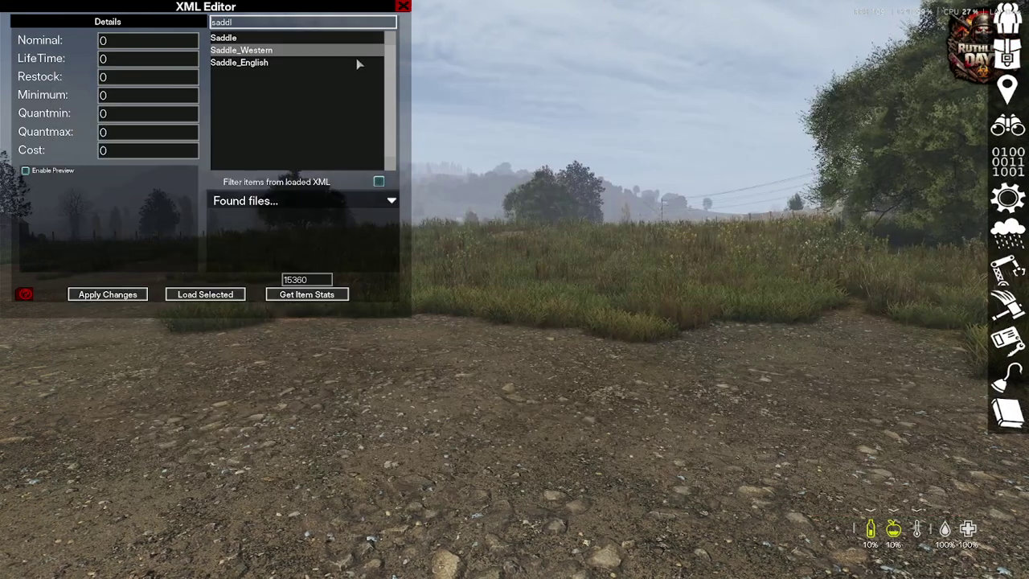
click(242, 62)
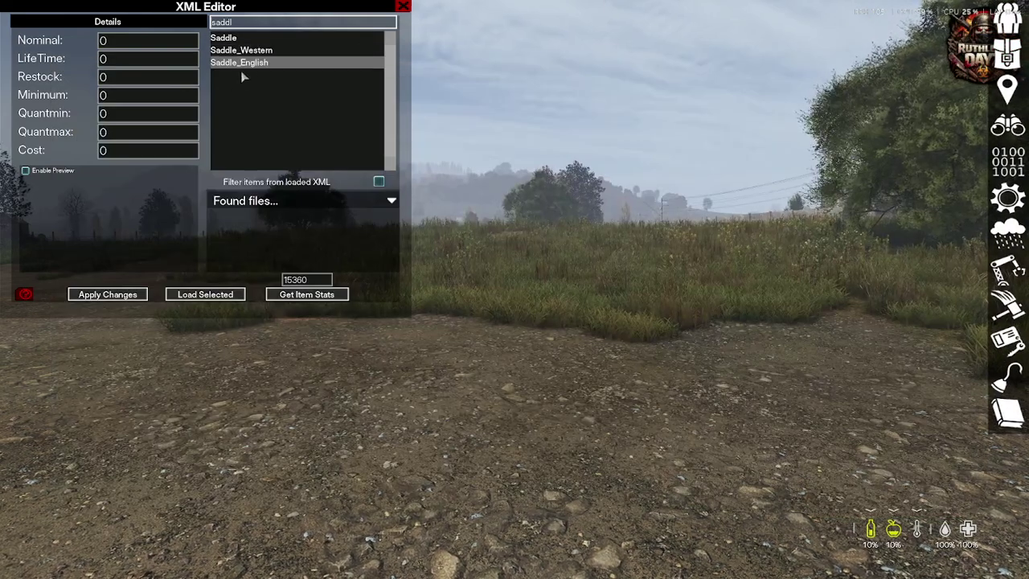
click(338, 295)
click(924, 90)
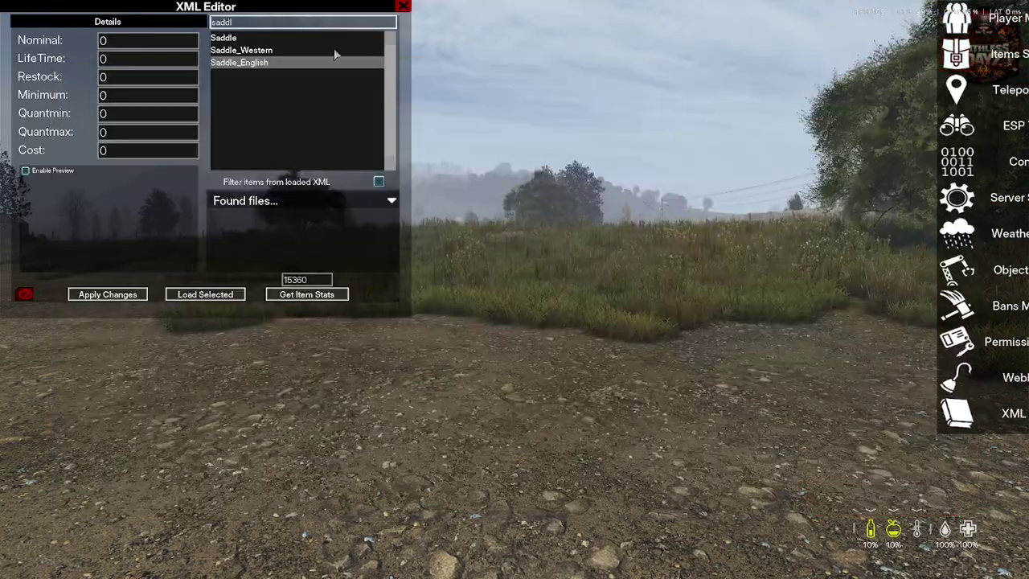
- Scan the map for spawned Bridle items, examine their locations around Lopatino and close the map
key(BackSpace)
key(BackSpace)
key(BackSpace)
key(BackSpace)
key(BackSpace)
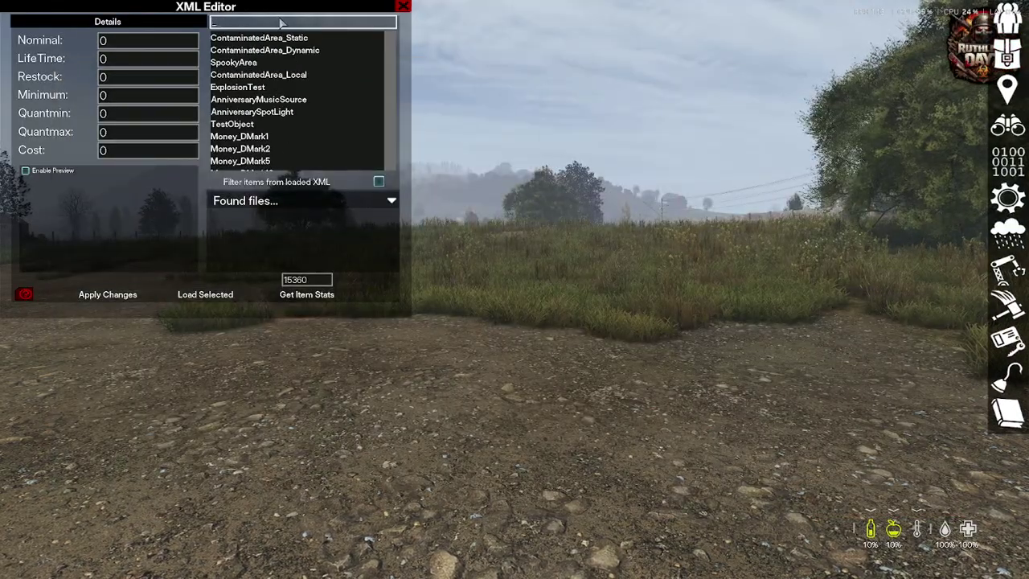
text(bridle)
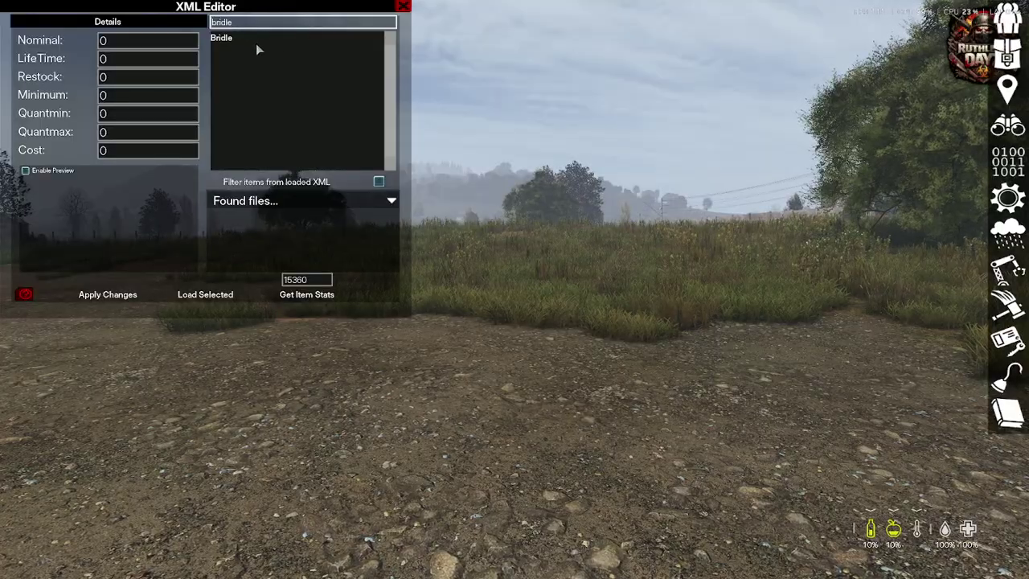
click(241, 39)
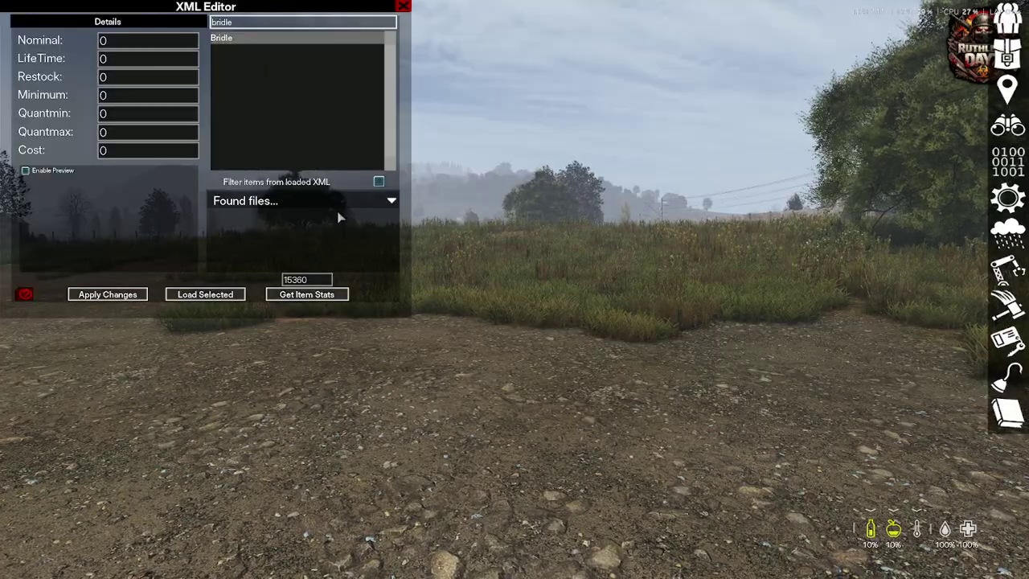
click(307, 294)
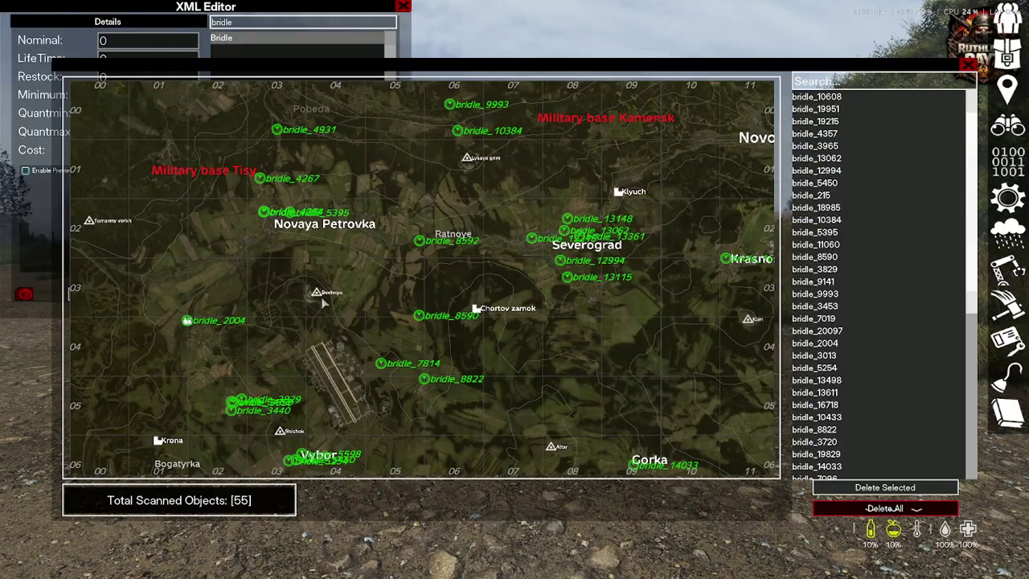
scroll(240, 422, up, 8)
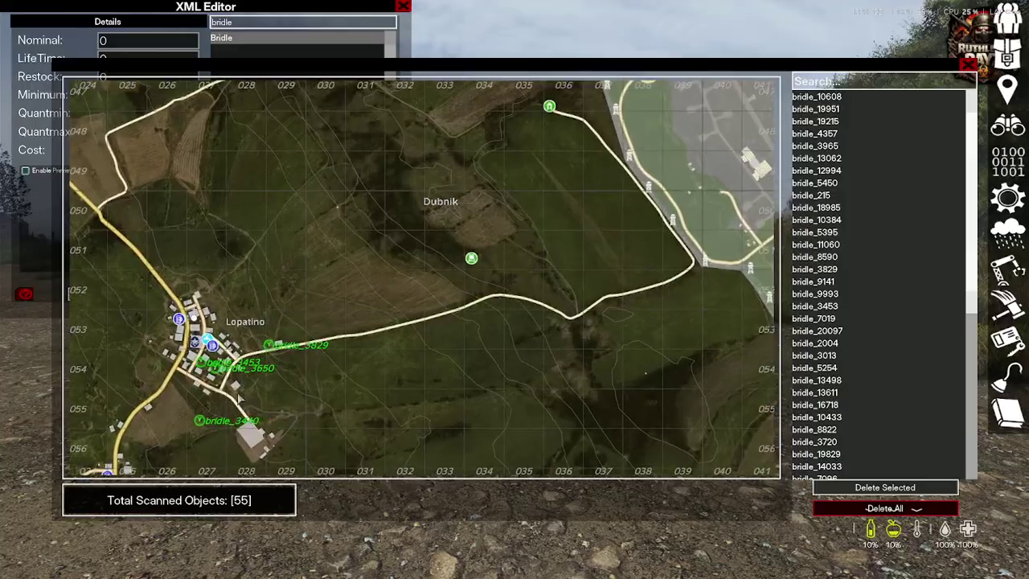
scroll(530, 321, down, 6)
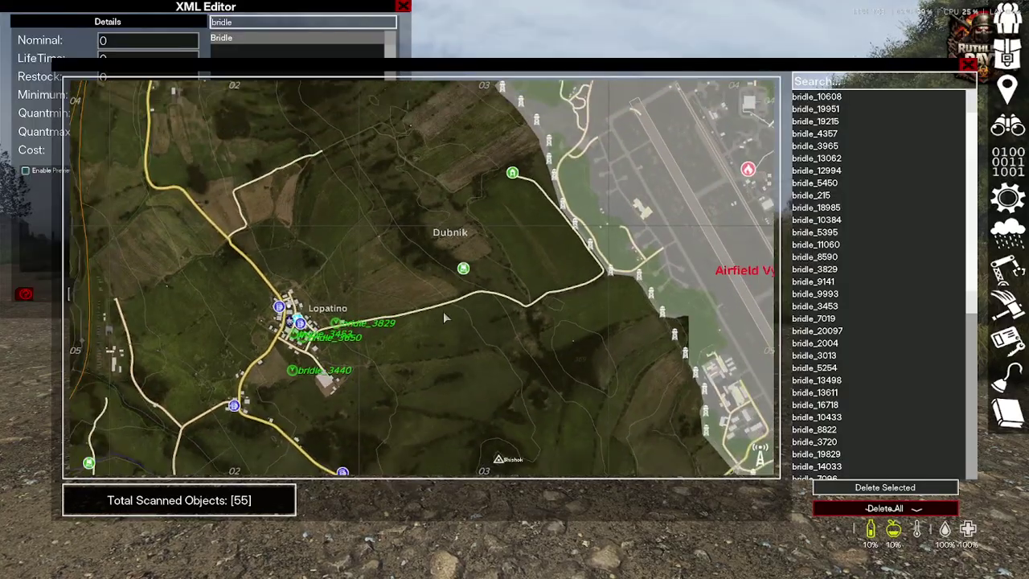
scroll(531, 323, down, 4)
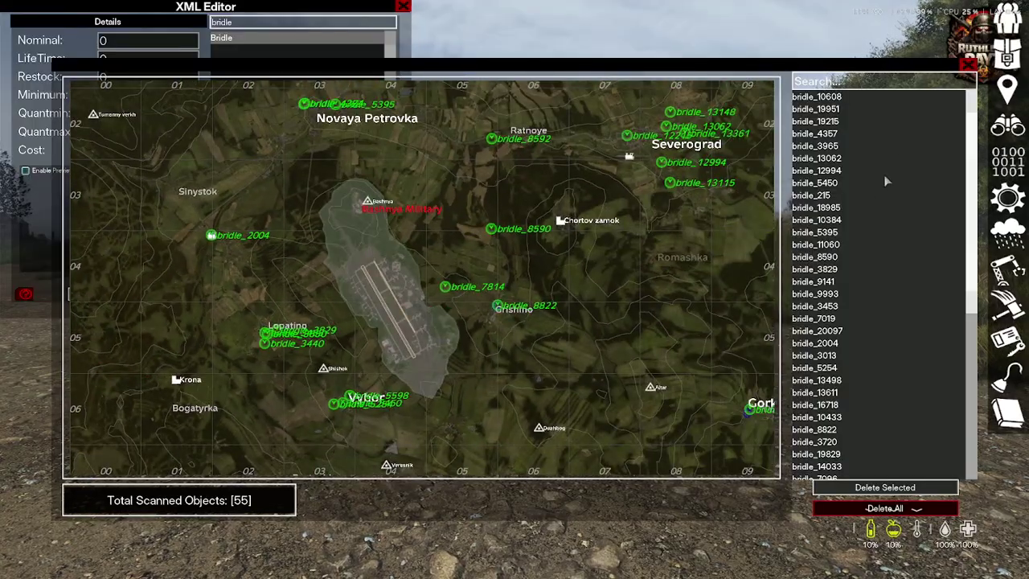
click(970, 68)
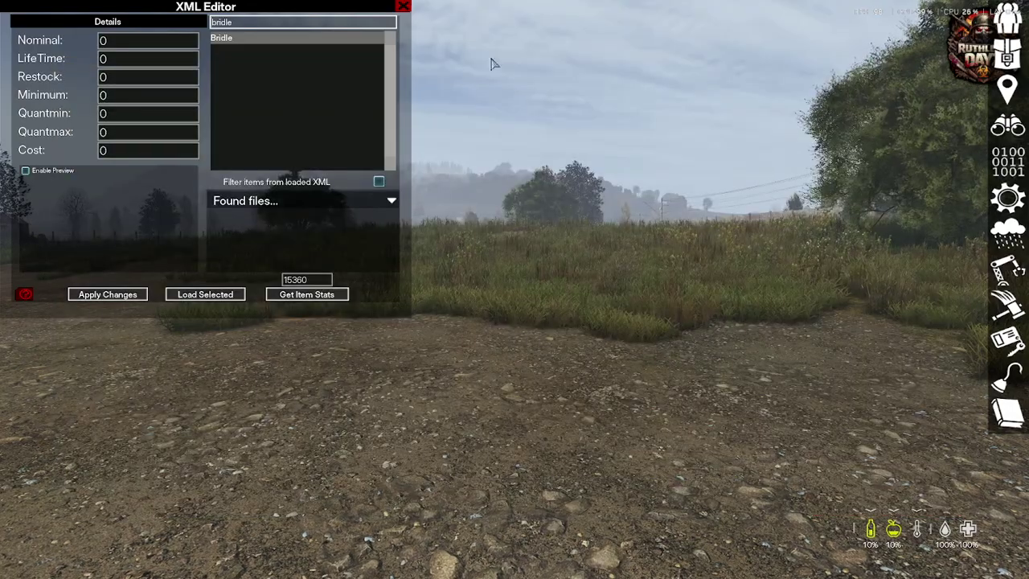
- Clear the XML Editor's item search, close the editor and leave the admin tools menu
click(320, 24)
key(BackSpace)
key(BackSpace)
key(BackSpace)
key(BackSpace)
text(_)
key(BackSpace)
key(BackSpace)
key(BackSpace)
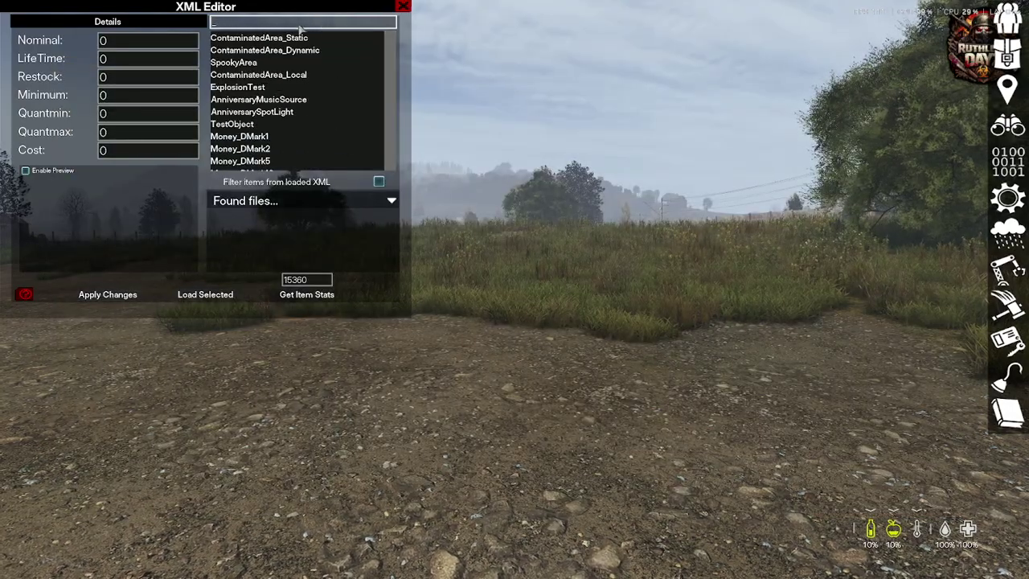
click(404, 7)
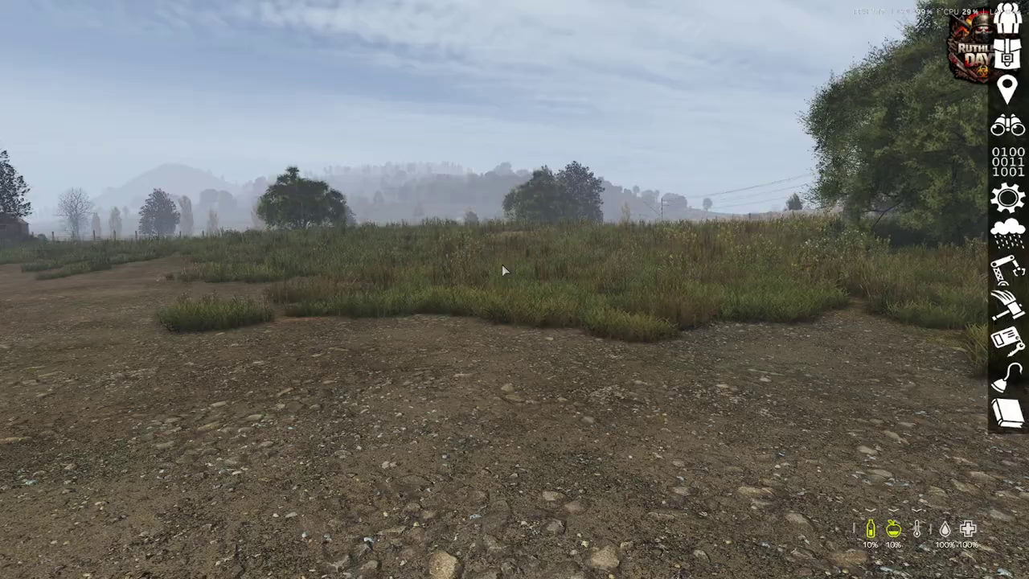
key(Escape)
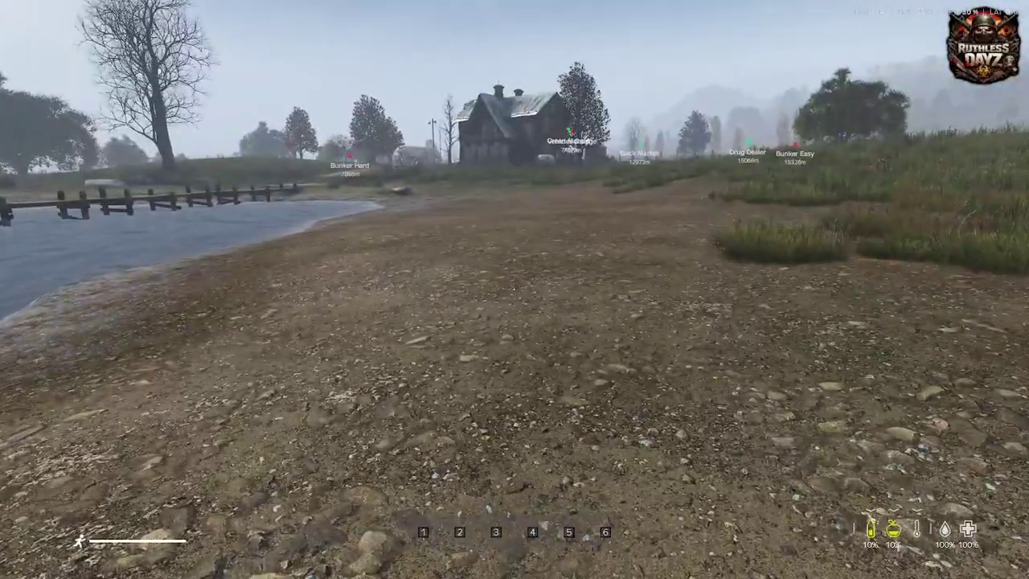
- Switch the character to third-person view and check the inventory and equipment slots
key(KP_Enter)
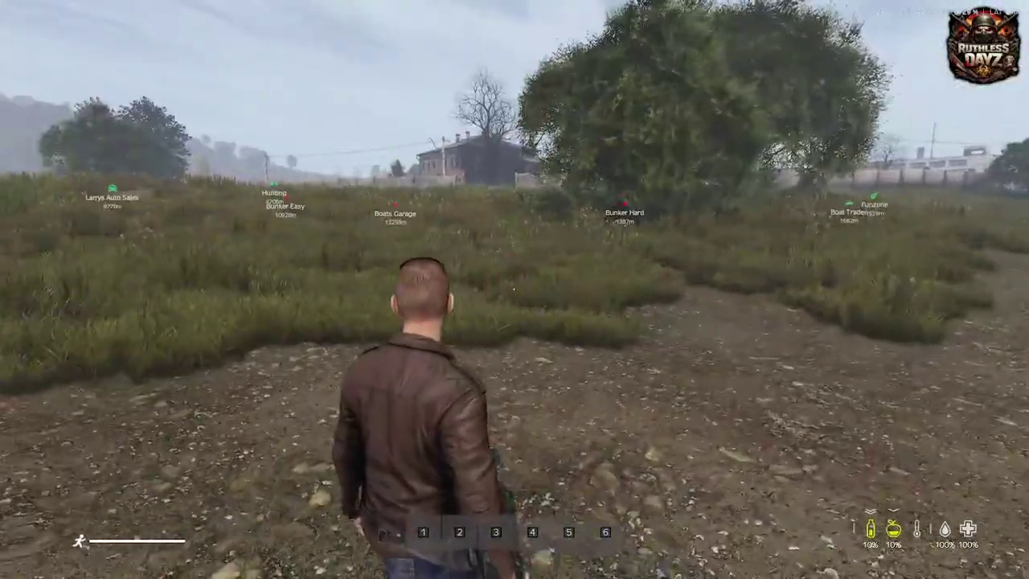
key(Tab)
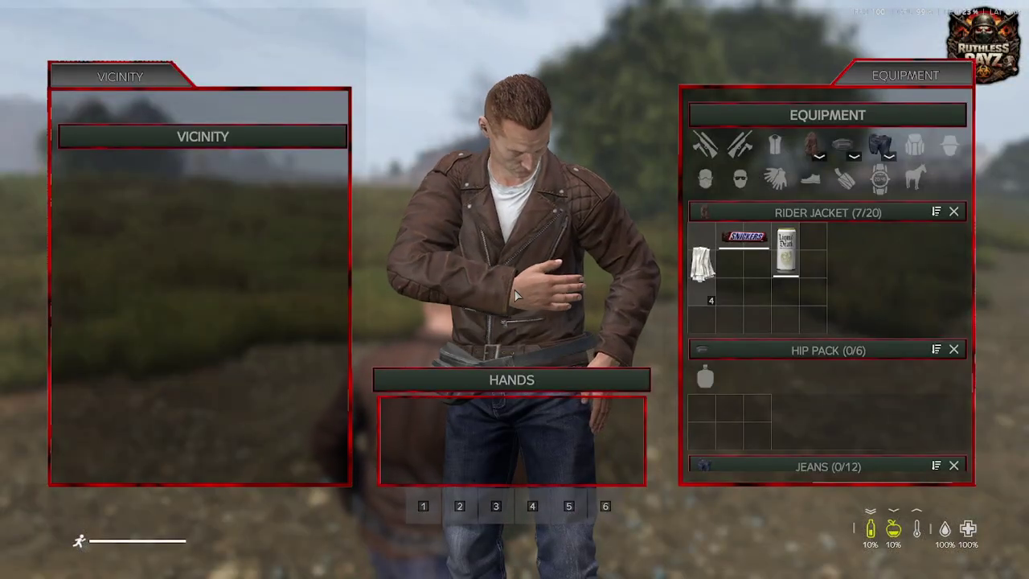
key(Tab)
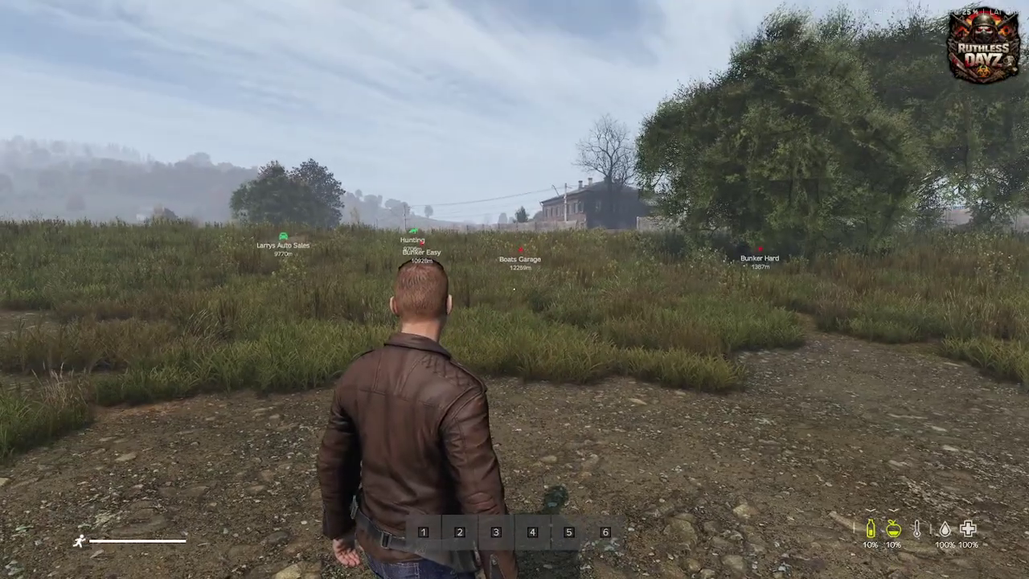